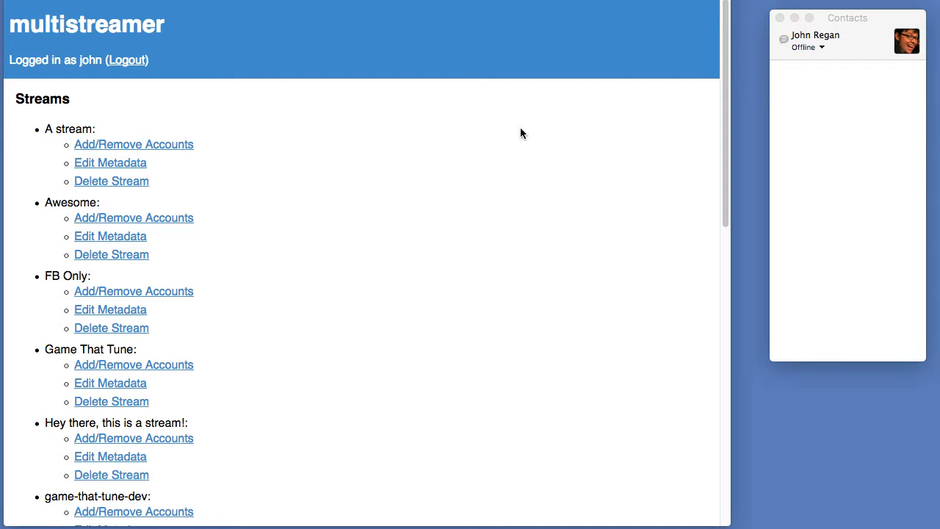
Log out of multistreamer using the Logout link in the page header
click(115, 60)
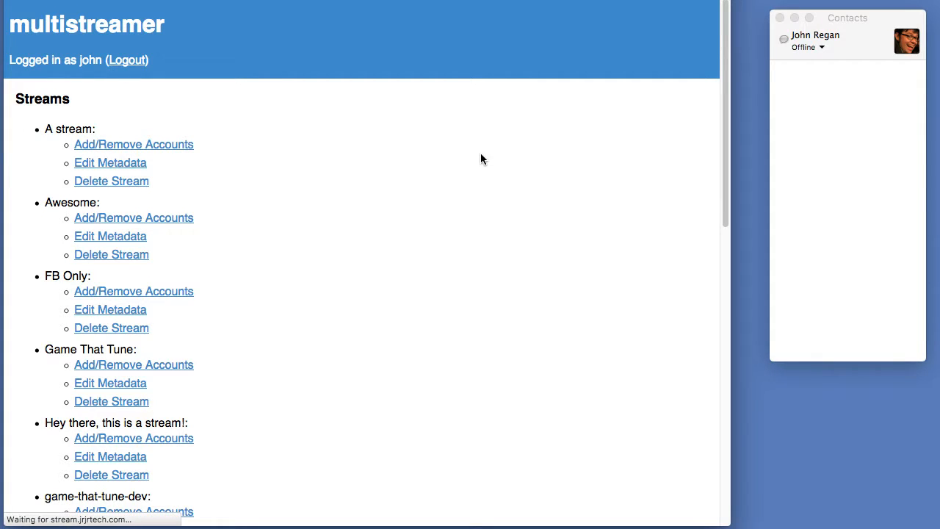
Sign in to multistreamer with the account username and password, then dismiss Firefox's save-login prompt
click(341, 109)
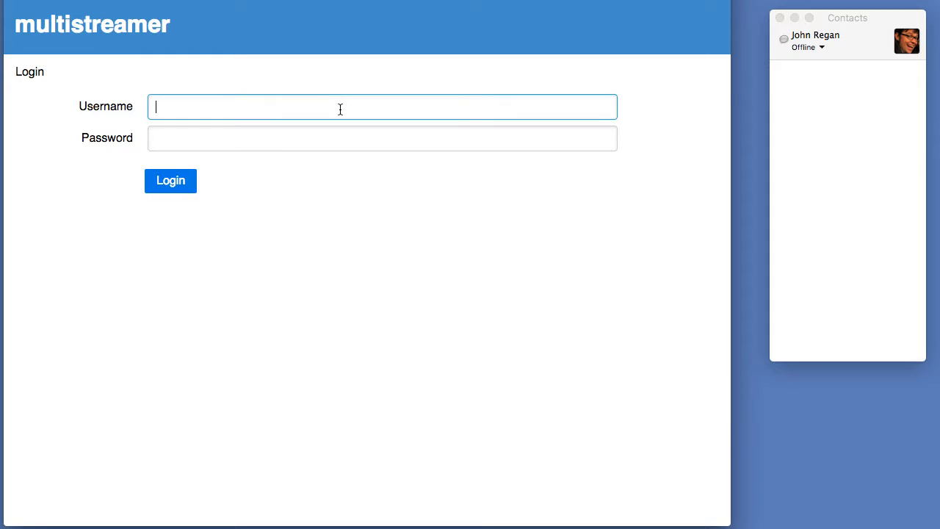
text(john)
key(Tab)
text(•••••••••)
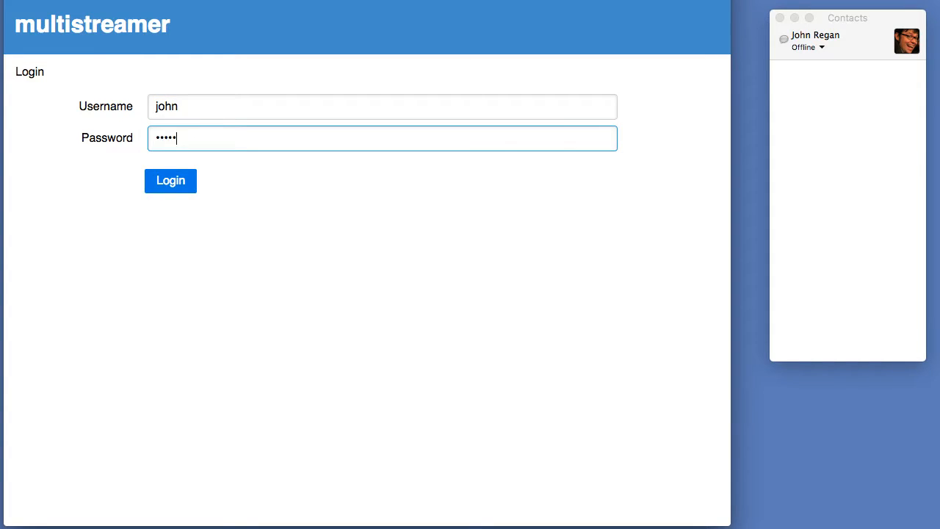
text(•••)
key(Return)
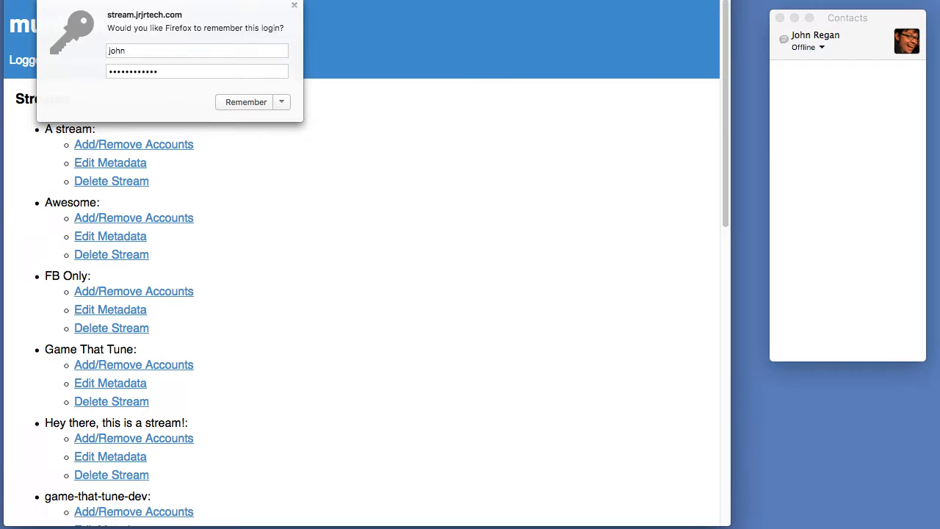
click(294, 6)
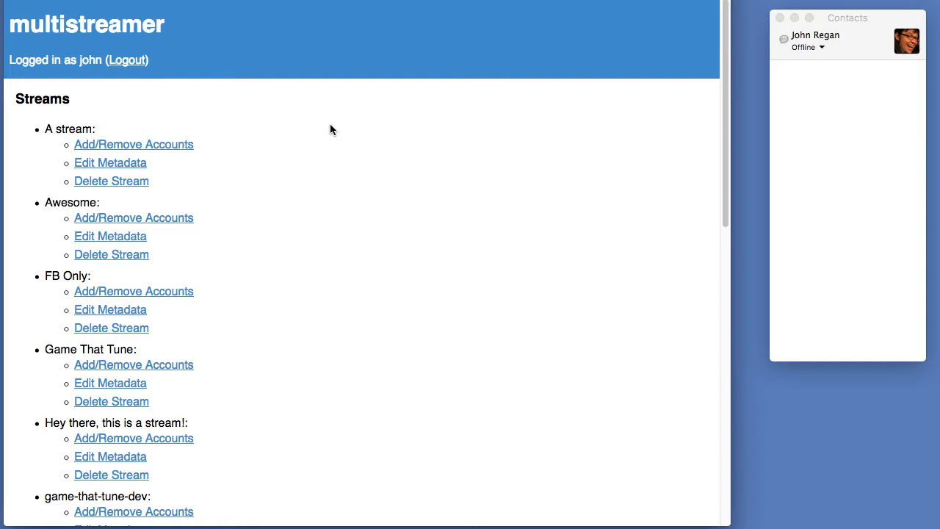
Connect a new Facebook account from the Accounts section via 'Add New Facebook'
scroll(330, 129, down, 3)
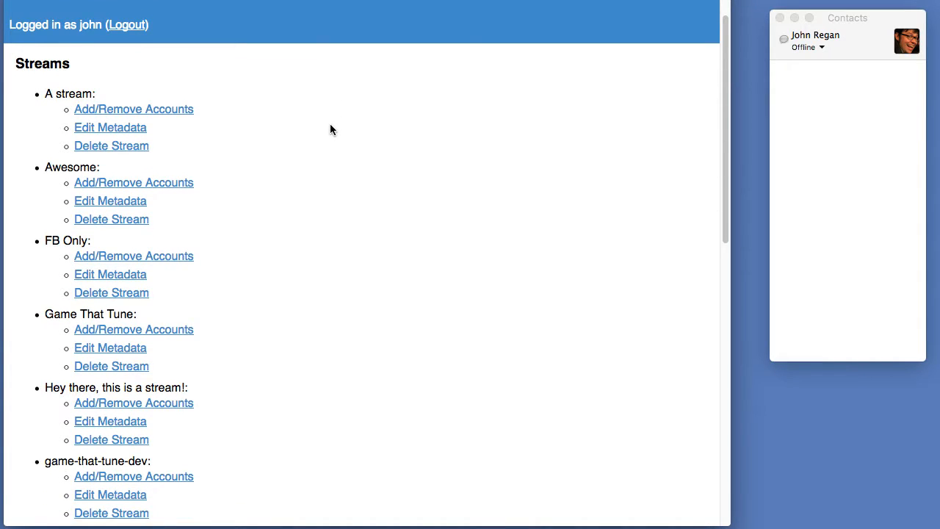
scroll(330, 129, down, 3)
scroll(330, 129, up, 5)
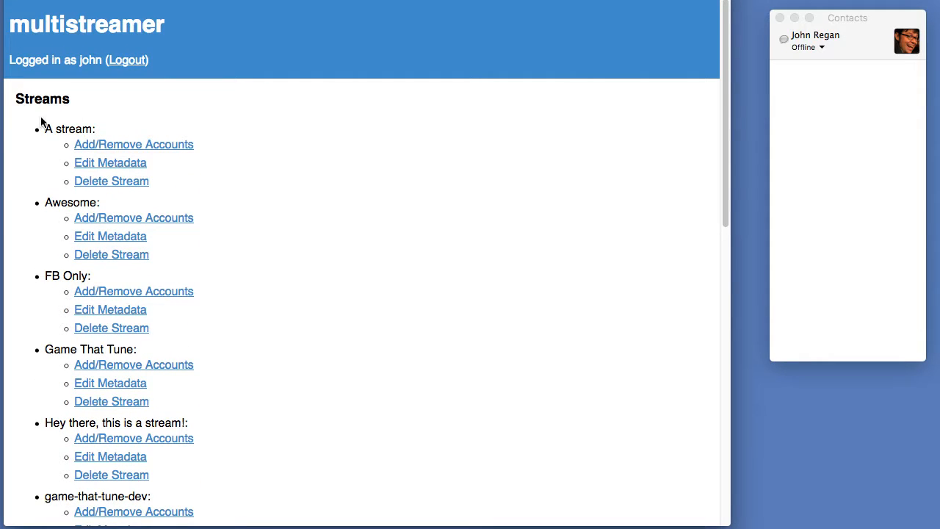
scroll(54, 126, down, 5)
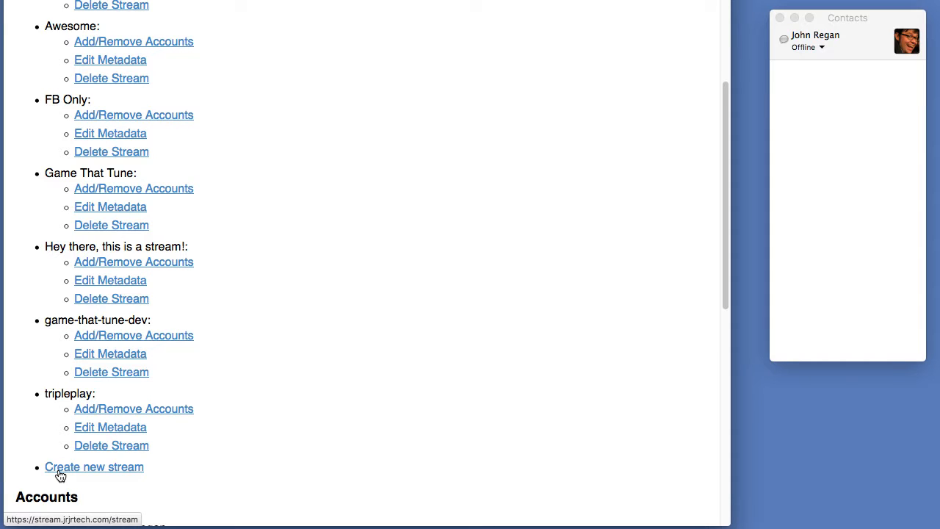
scroll(287, 360, down, 1)
scroll(287, 361, down, 2)
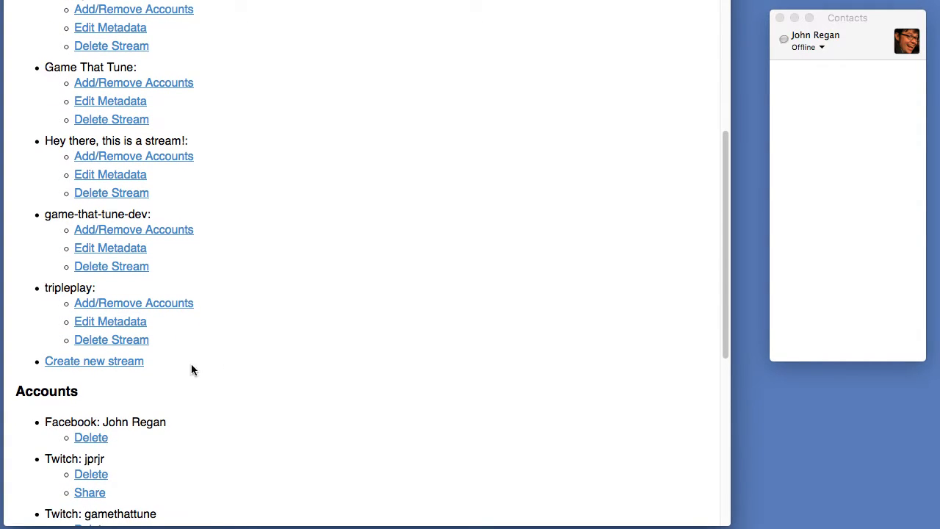
scroll(91, 404, down, 4)
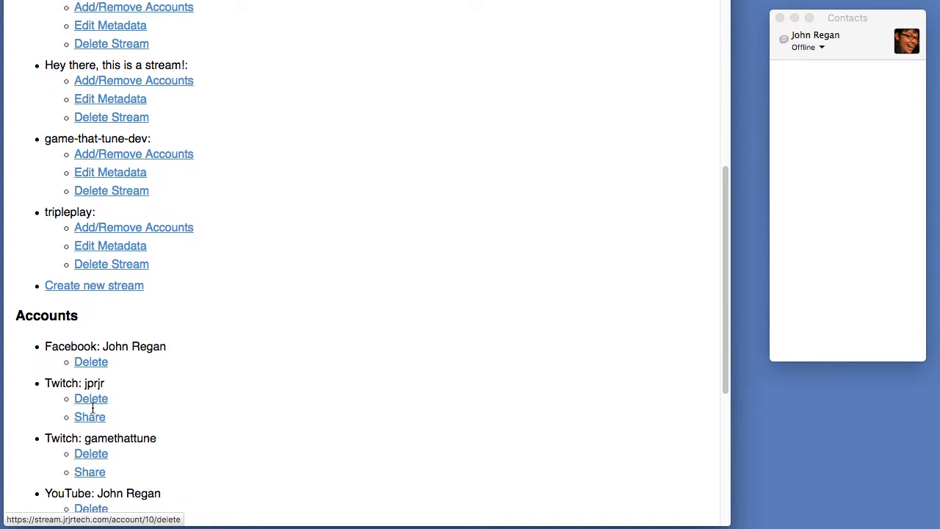
scroll(93, 408, down, 3)
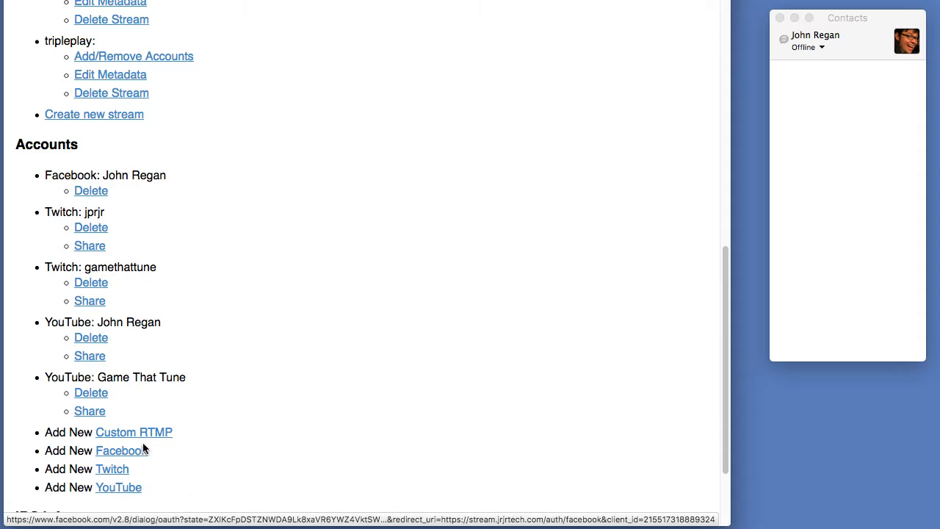
click(108, 457)
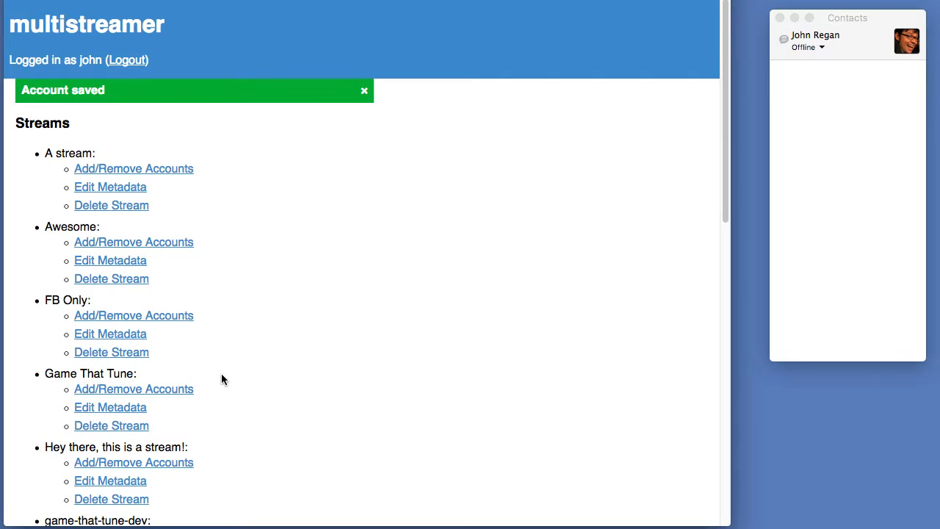
Close the 'Account saved' banner and review the Facebook, Twitch and YouTube accounts listed
click(363, 92)
scroll(363, 133, down, 5)
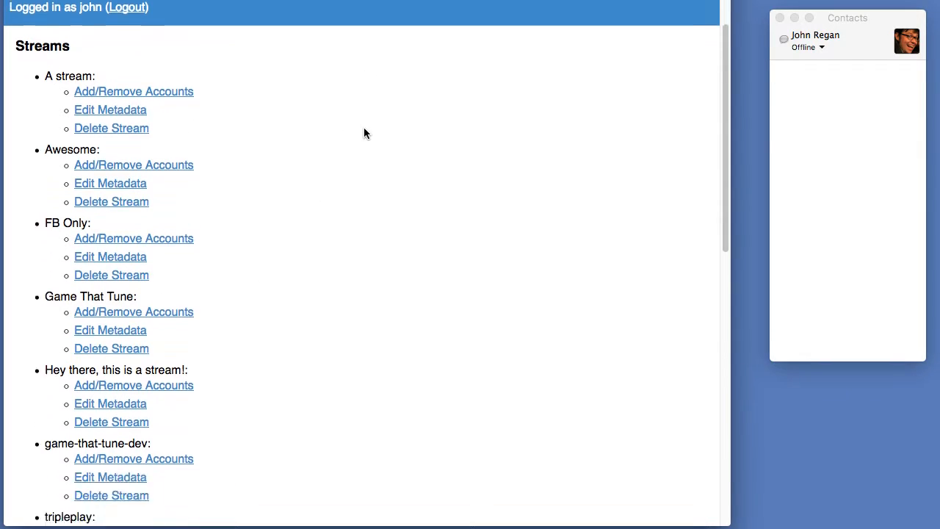
scroll(235, 334, down, 3)
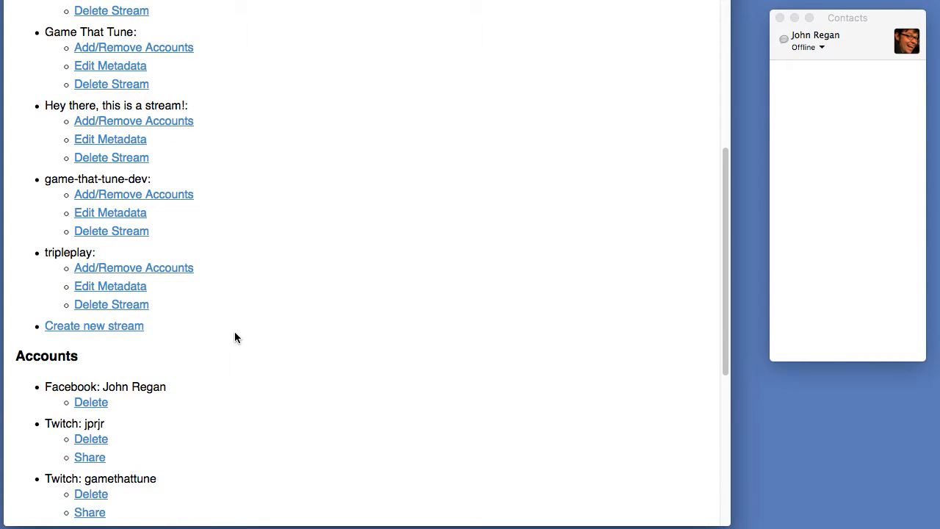
scroll(235, 337, down, 3)
scroll(235, 337, down, 2)
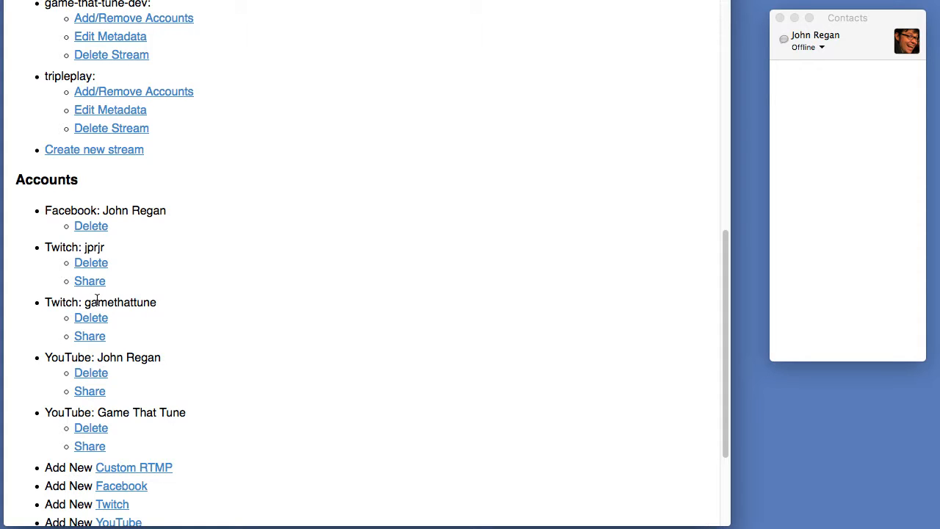
click(87, 337)
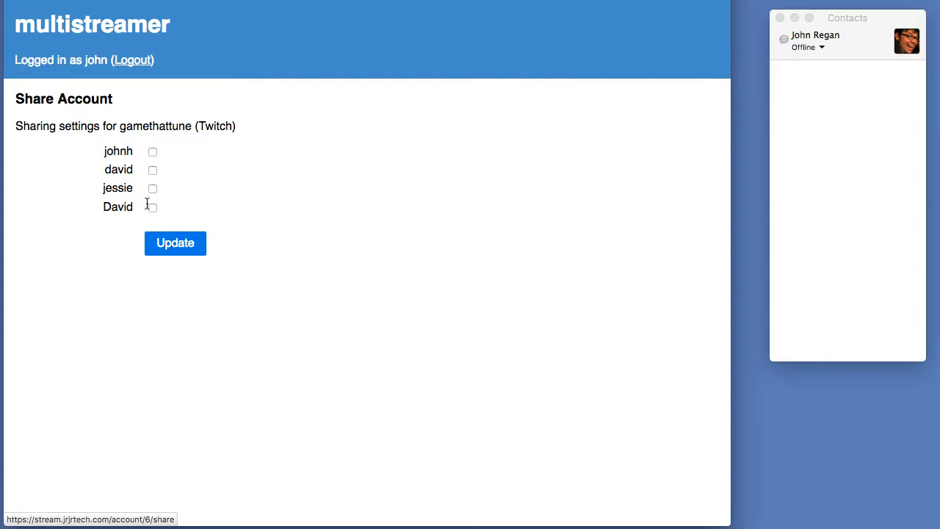
click(116, 31)
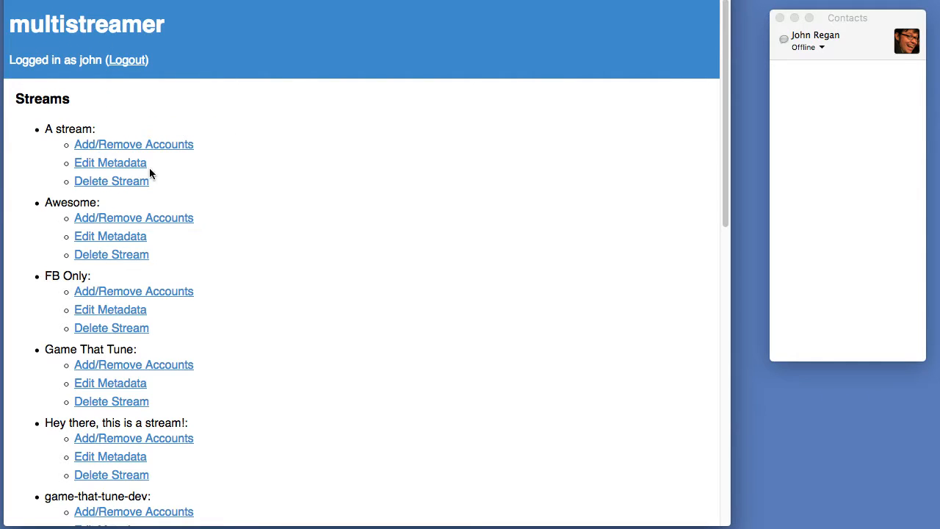
scroll(282, 213, down, 2)
scroll(281, 213, down, 5)
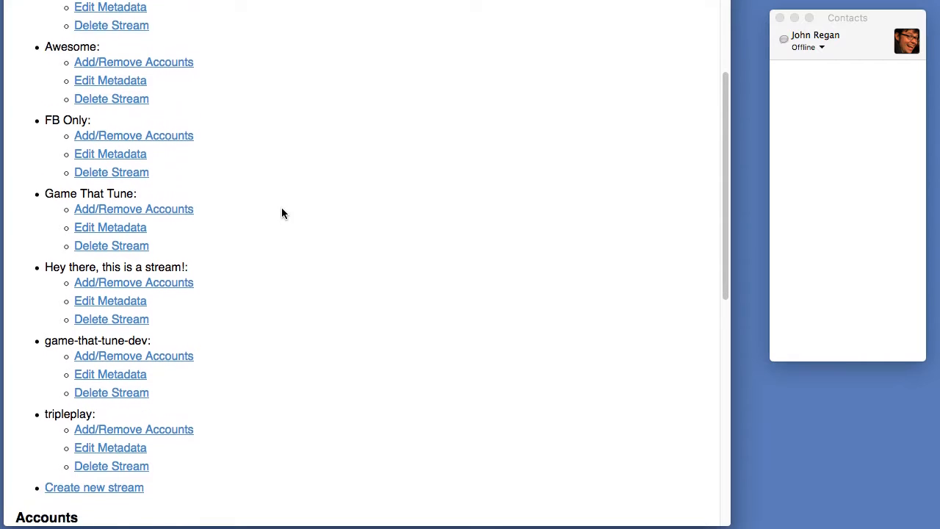
scroll(281, 213, up, 3)
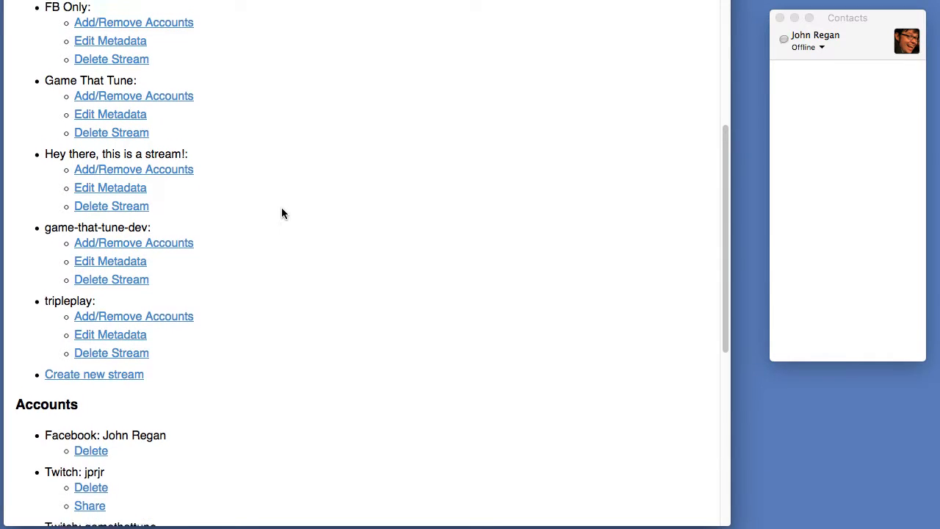
scroll(281, 213, down, 3)
scroll(282, 211, down, 3)
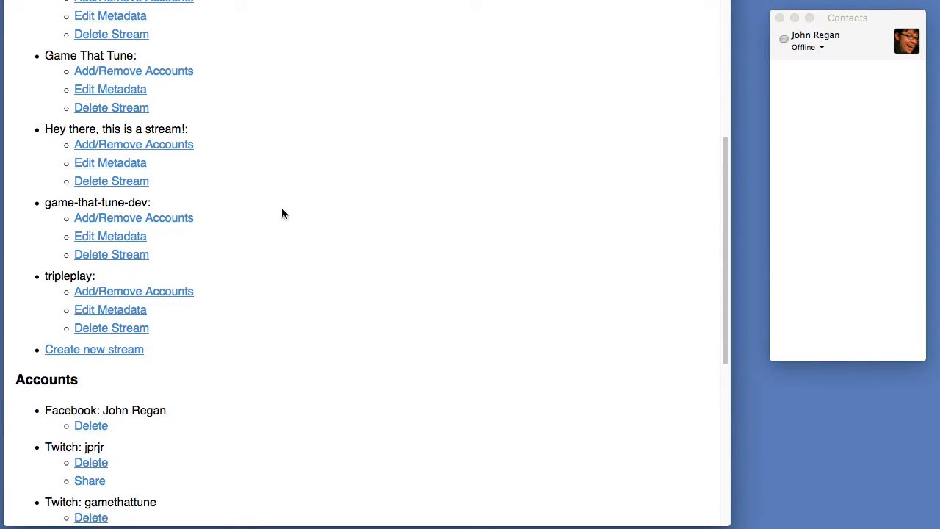
scroll(281, 213, down, 3)
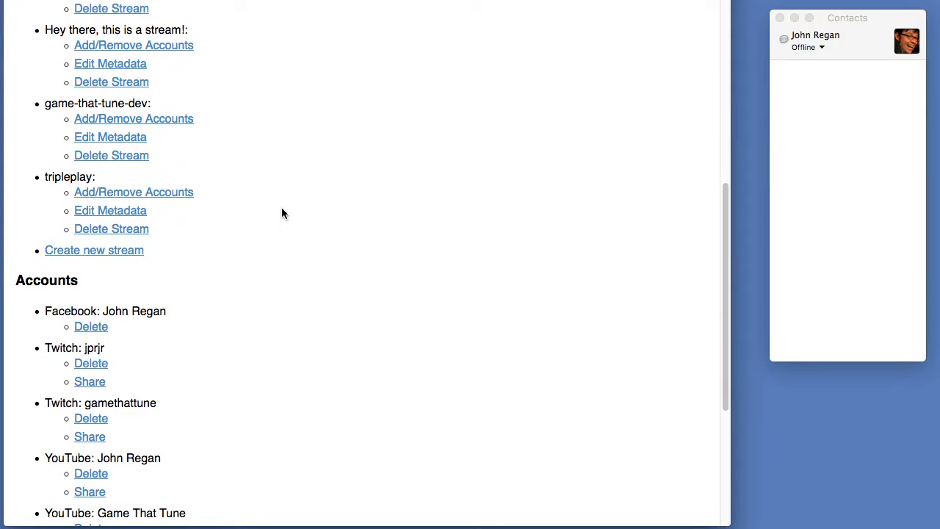
scroll(281, 213, down, 2)
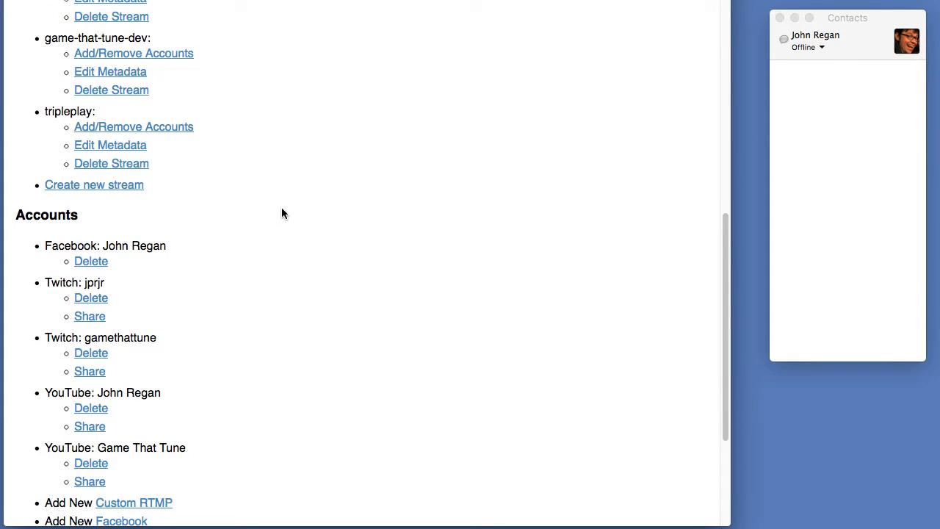
scroll(281, 213, up, 7)
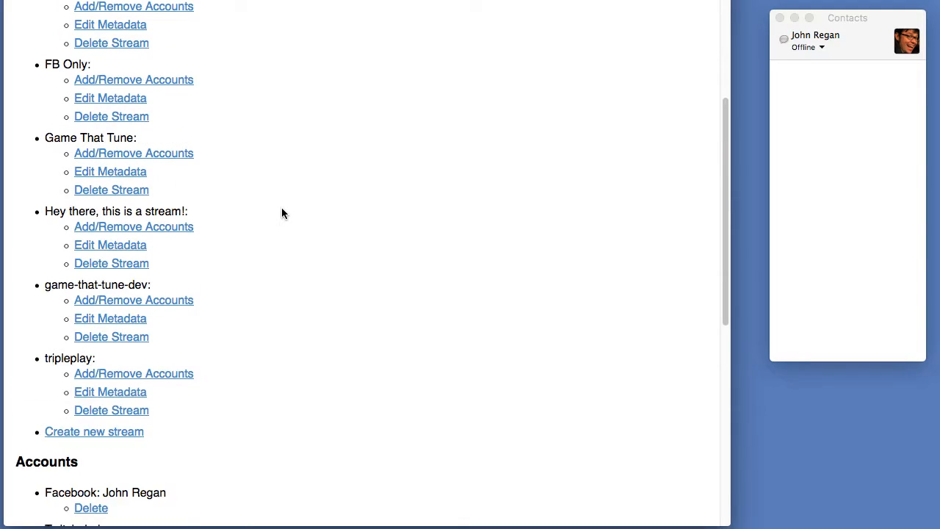
scroll(282, 213, up, 5)
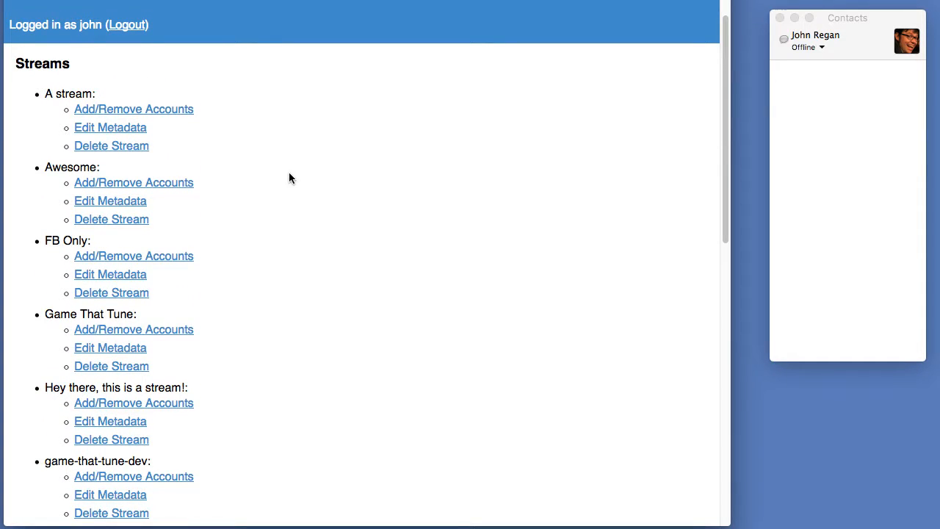
Highlight the first stream's name and the 'Awesome' stream's name, then scroll the streams list
double_click(74, 93)
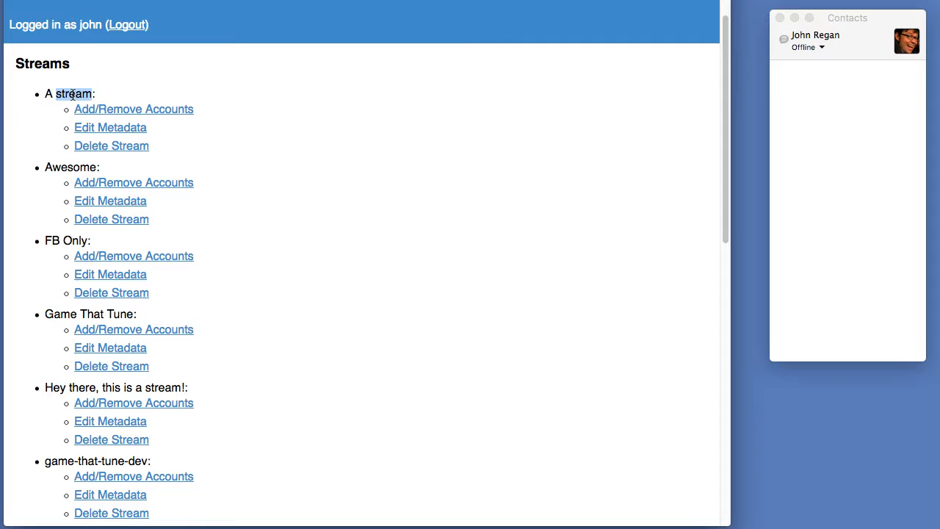
double_click(68, 166)
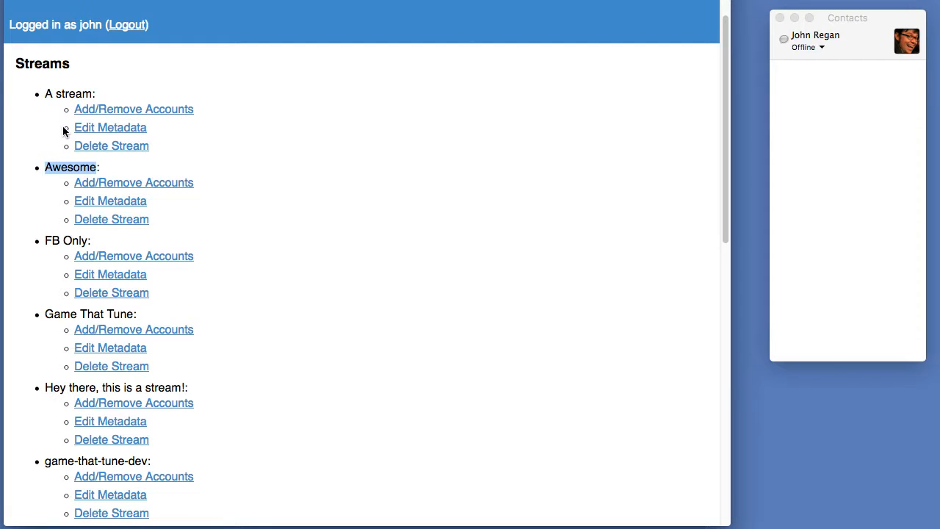
scroll(63, 127, down, 3)
scroll(63, 131, up, 2)
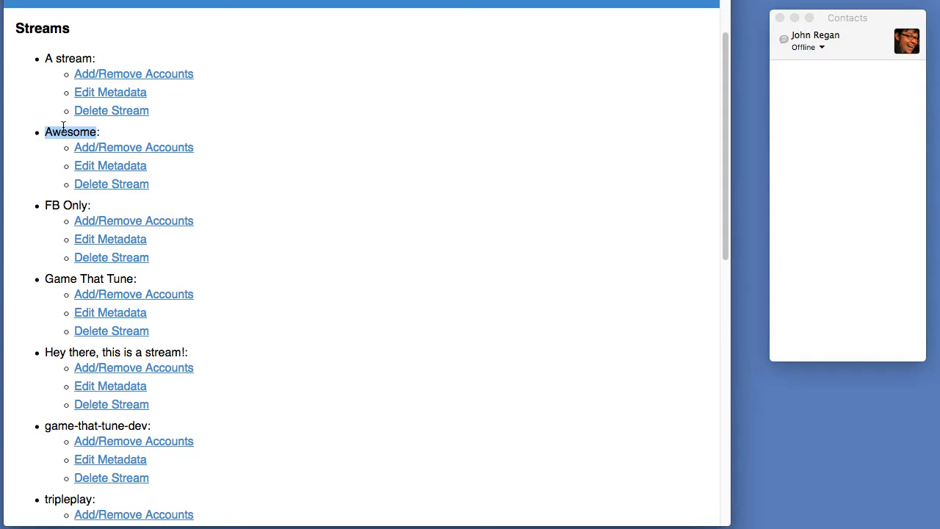
scroll(63, 128, down, 9)
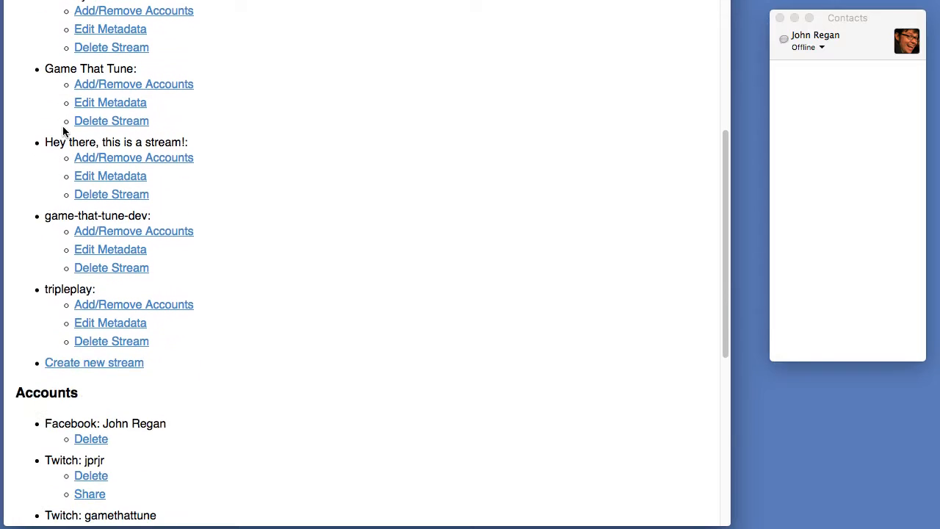
Create a stream named 'Demo for YouTube' using one YouTube and one Twitch account
click(67, 362)
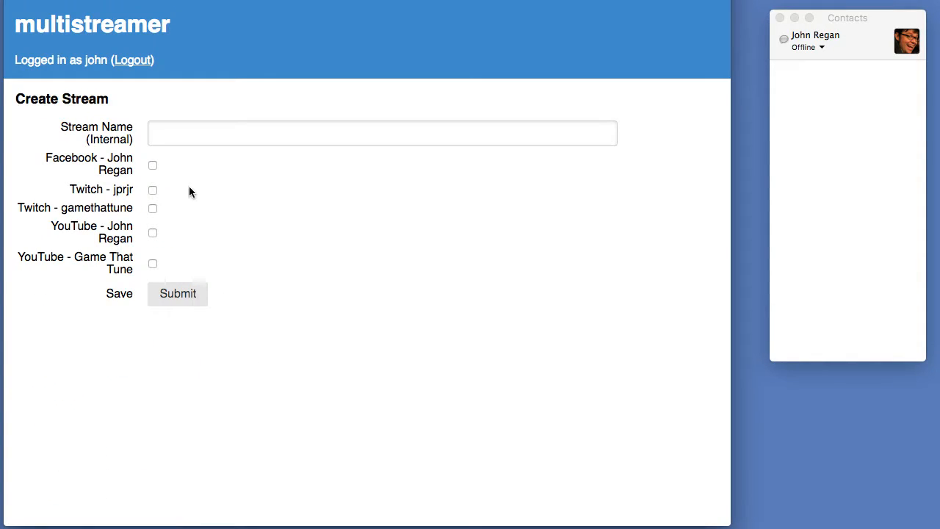
click(194, 136)
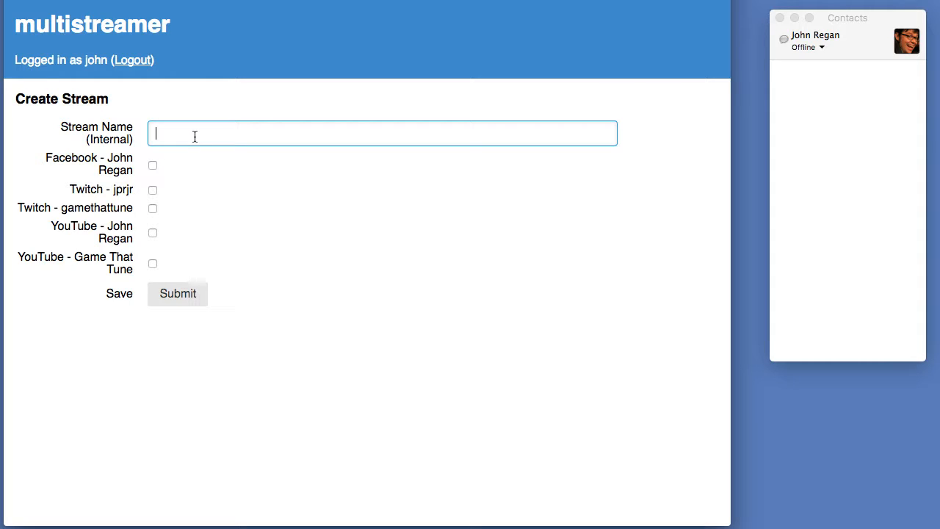
text(Demo for YouTube)
click(150, 232)
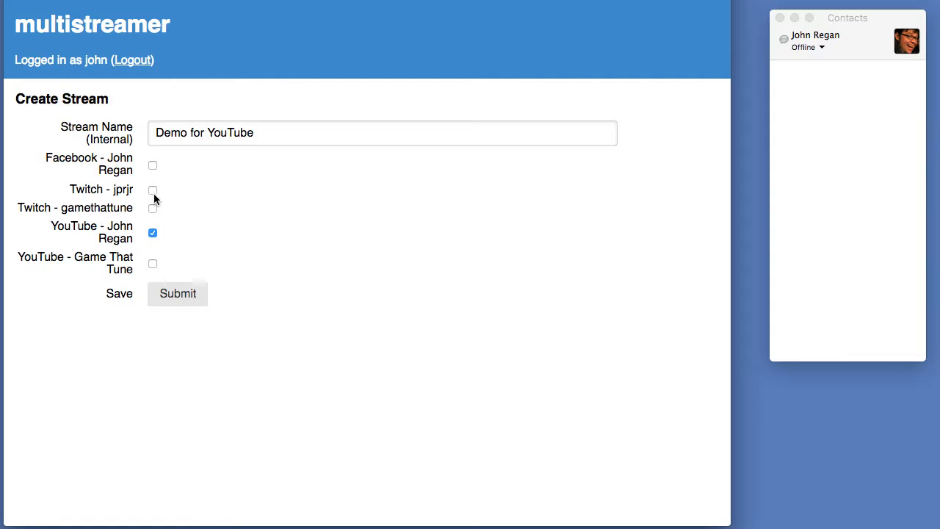
click(153, 191)
click(188, 293)
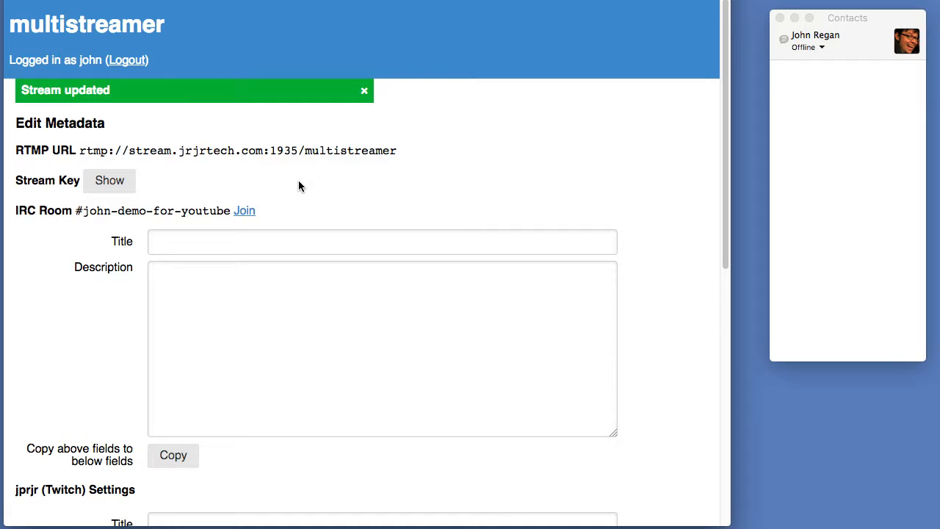
scroll(235, 156, down, 4)
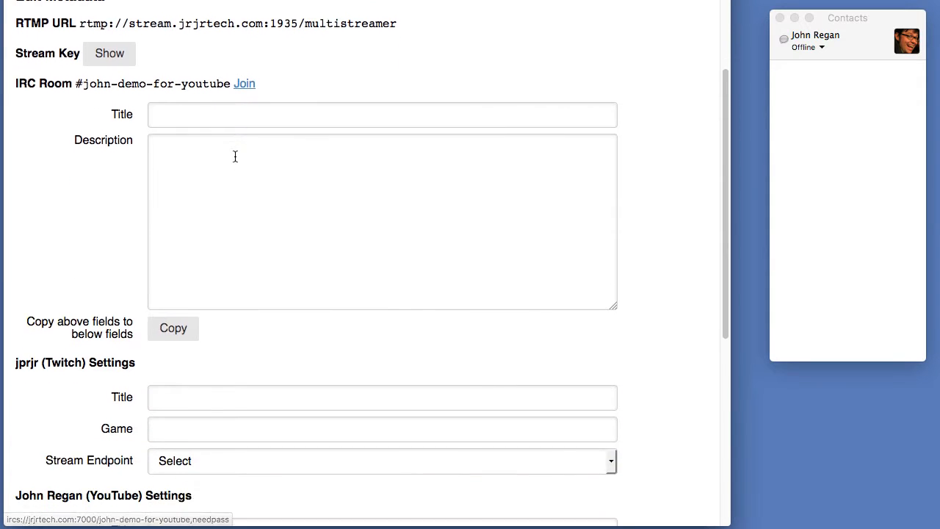
scroll(235, 157, up, 4)
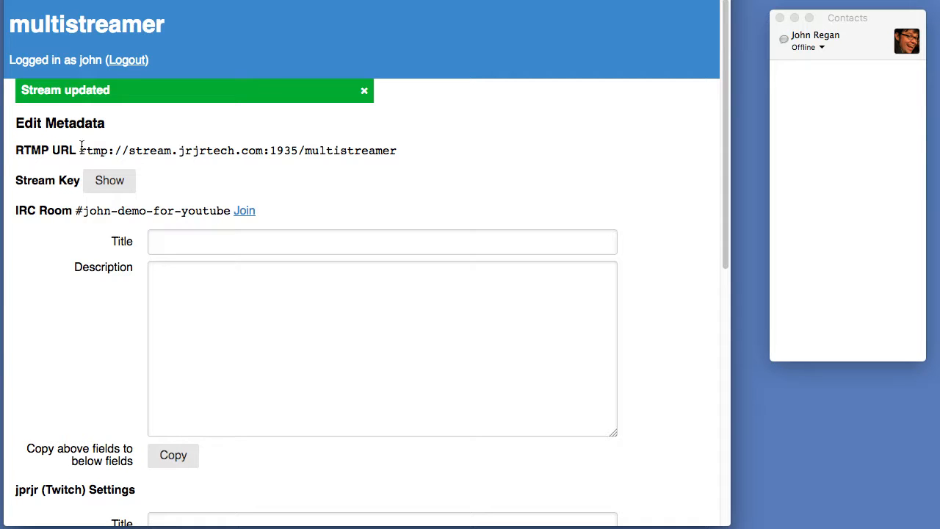
drag(81, 146, 396, 152)
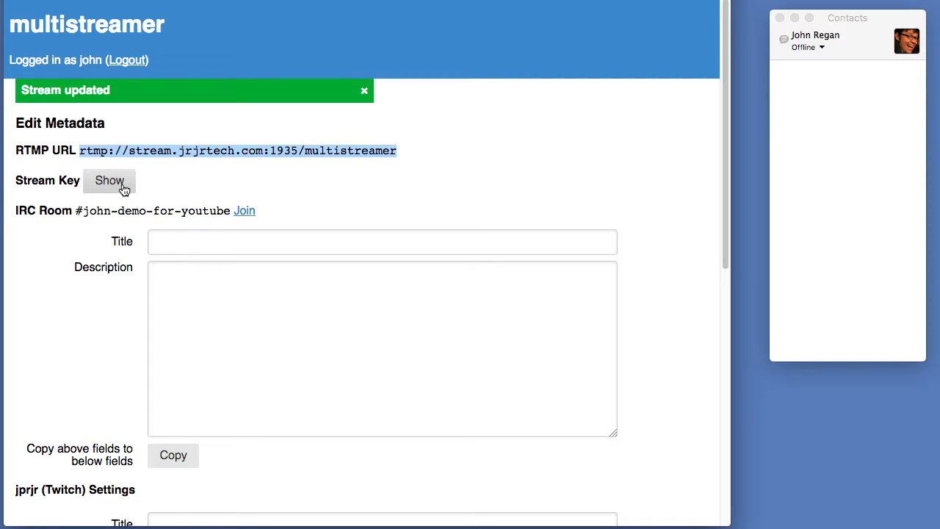
scroll(107, 206, down, 4)
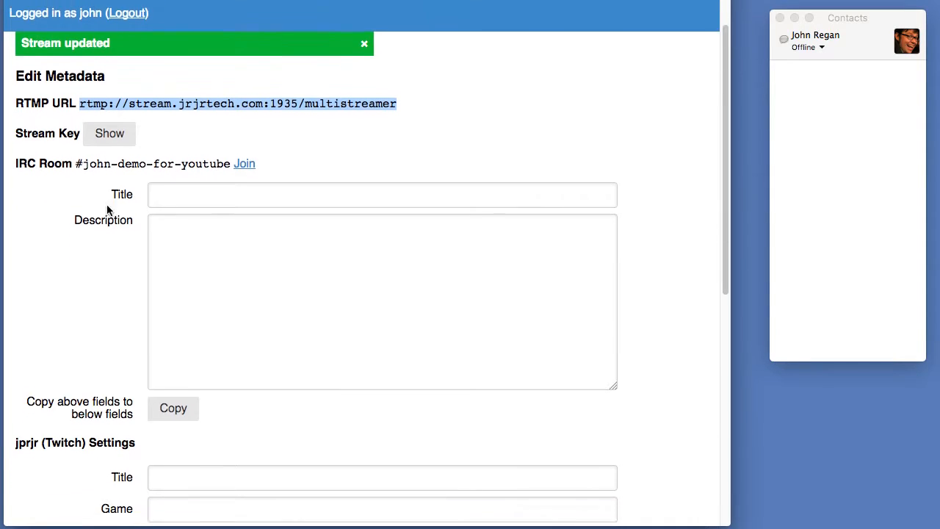
click(167, 108)
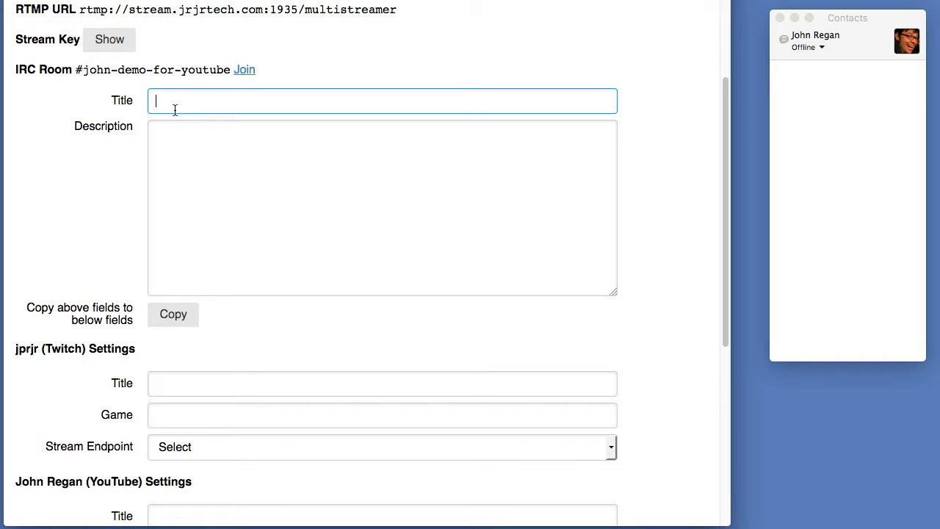
Enter the title 'Just making a demo on how to use Multistreamer' and a 'Testpost, please ignore' description
text(Just making a demo on how to)
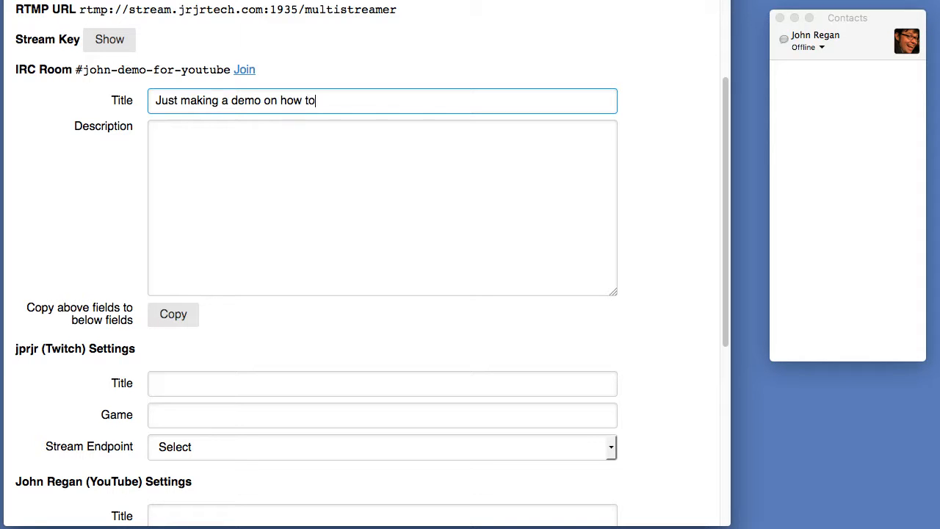
text( use Multistreamer)
click(167, 154)
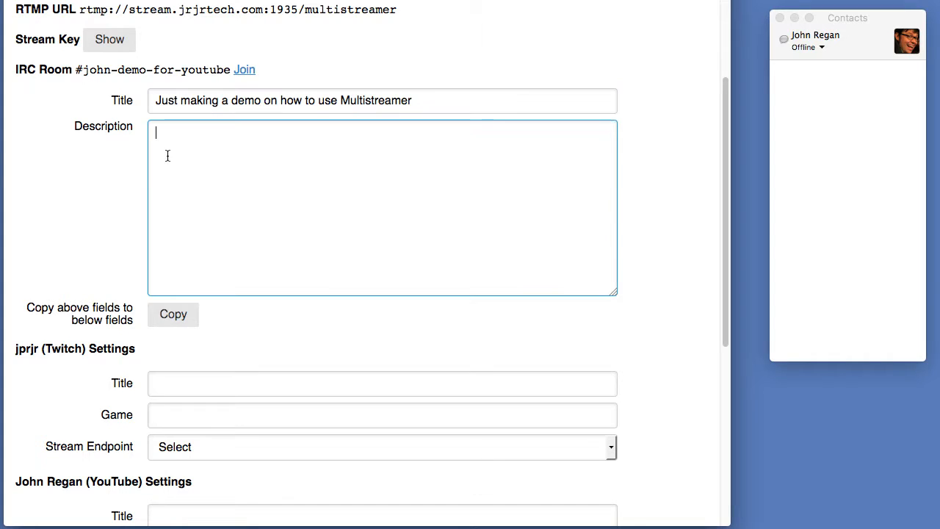
text(Hey there)
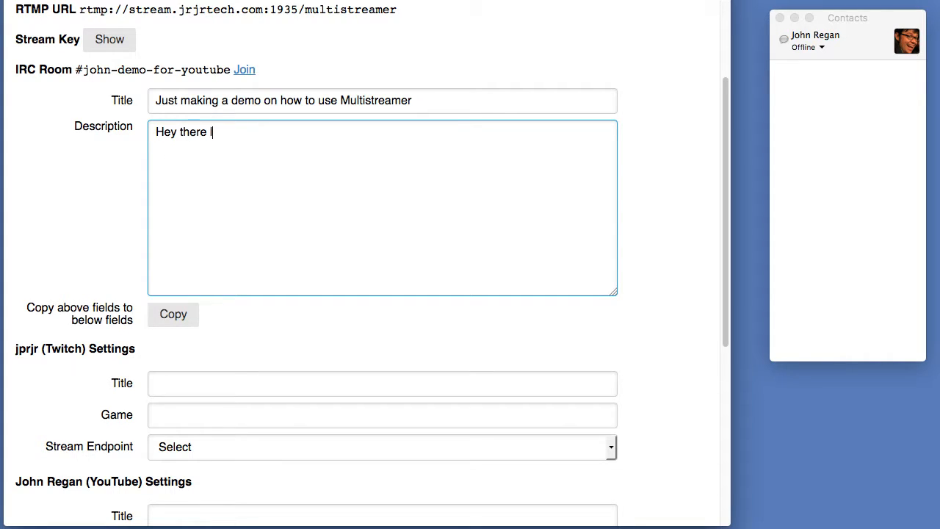
text(, I'm making a video about)
text(how to)
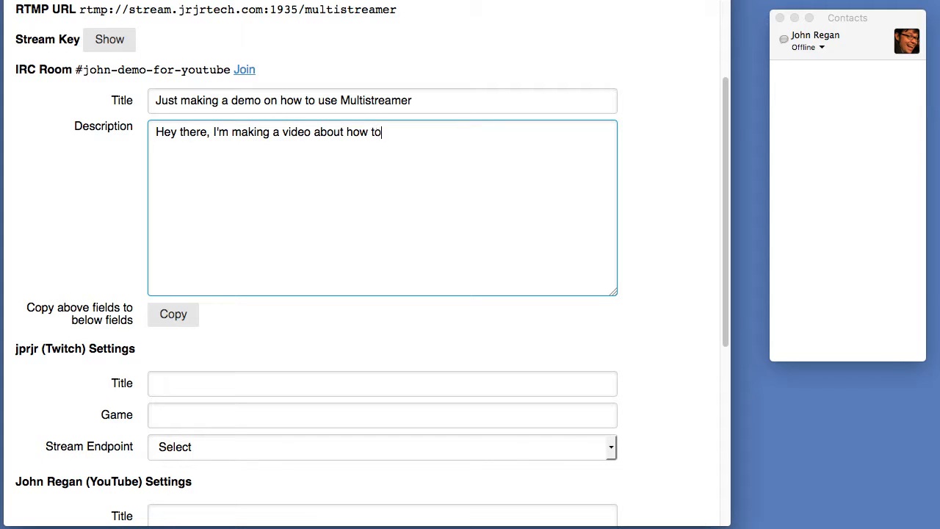
text( use multistream)
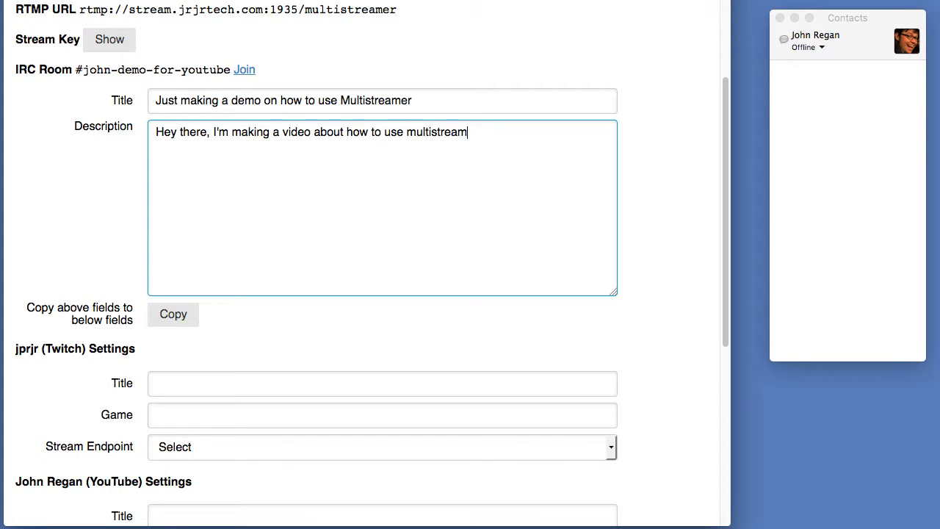
text(er. Testpost, please ignore.)
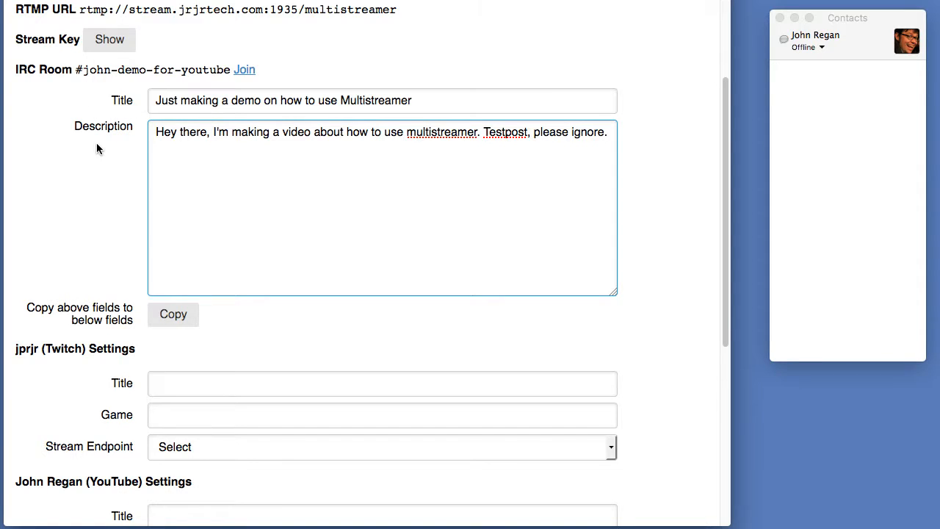
scroll(97, 145, down, 5)
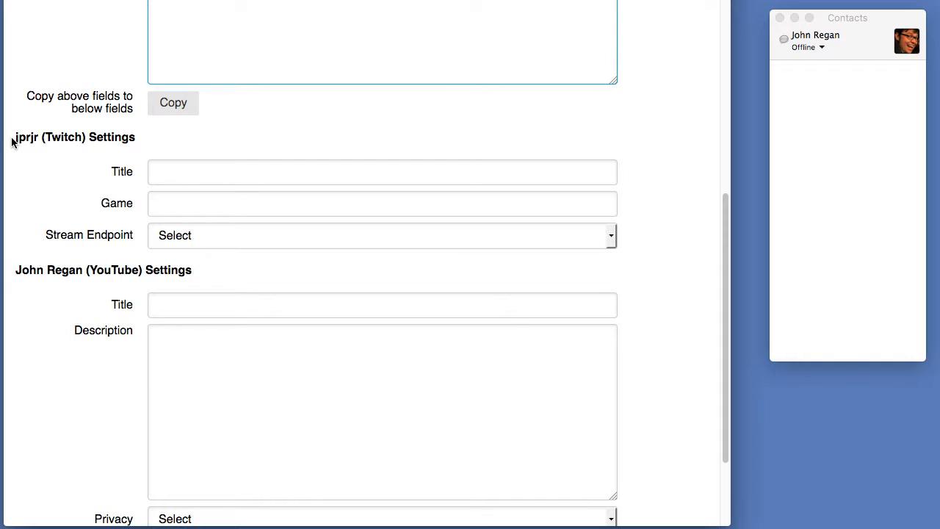
Point out the Twitch and YouTube sections, then copy the shared title and description into both
drag(13, 140, 123, 139)
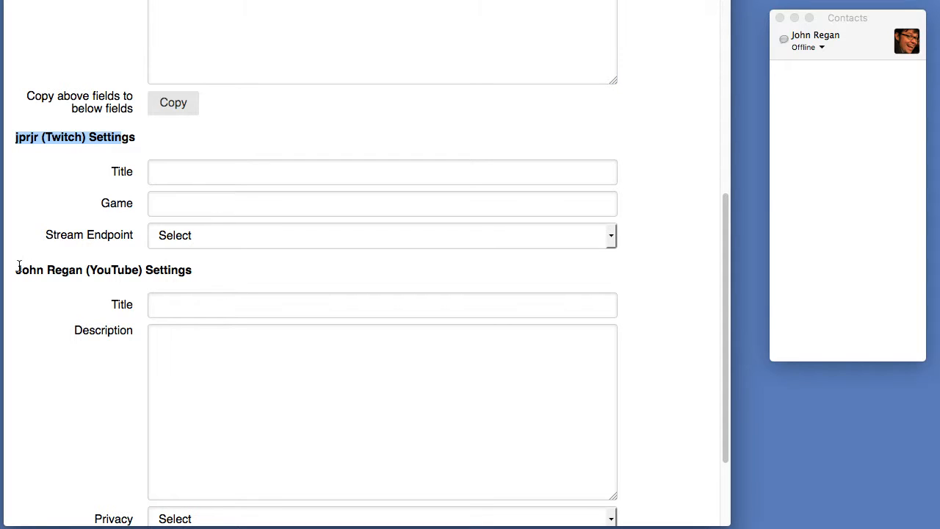
drag(22, 270, 188, 270)
scroll(99, 235, up, 3)
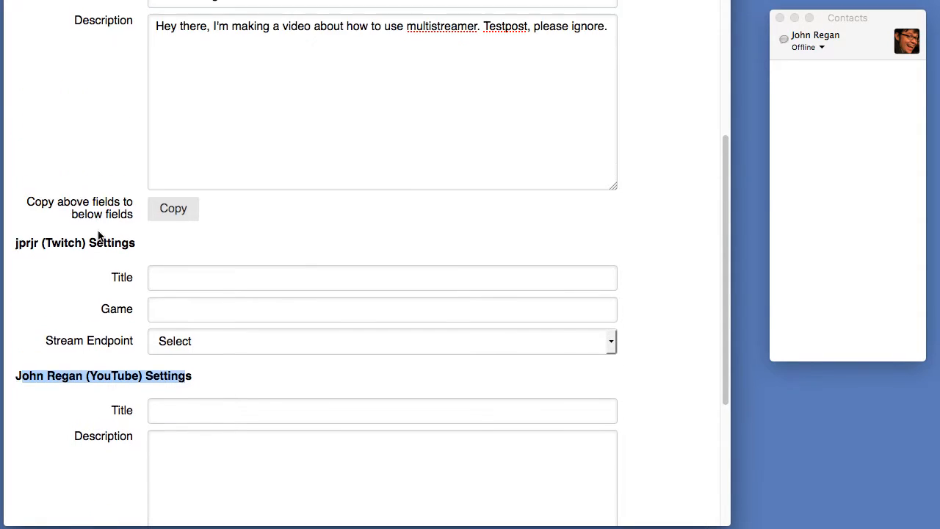
click(175, 210)
scroll(94, 250, down, 2)
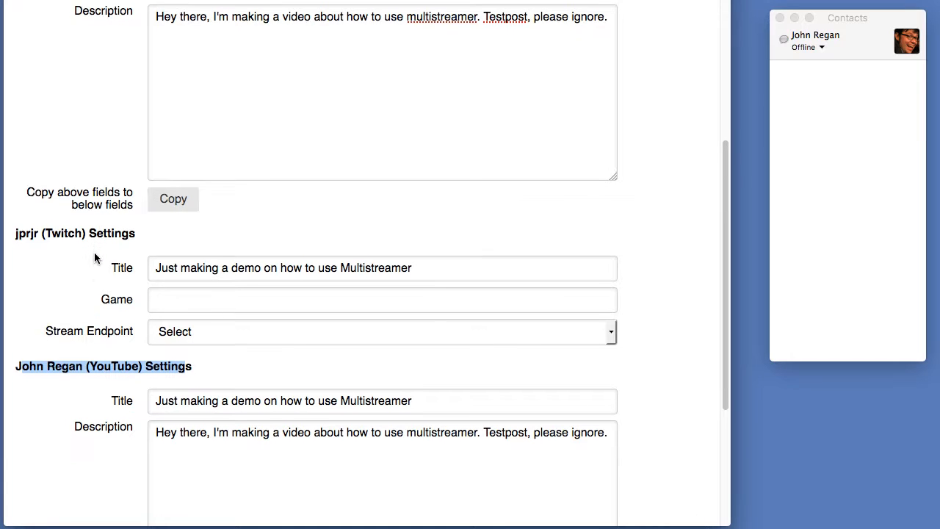
scroll(173, 210, up, 4)
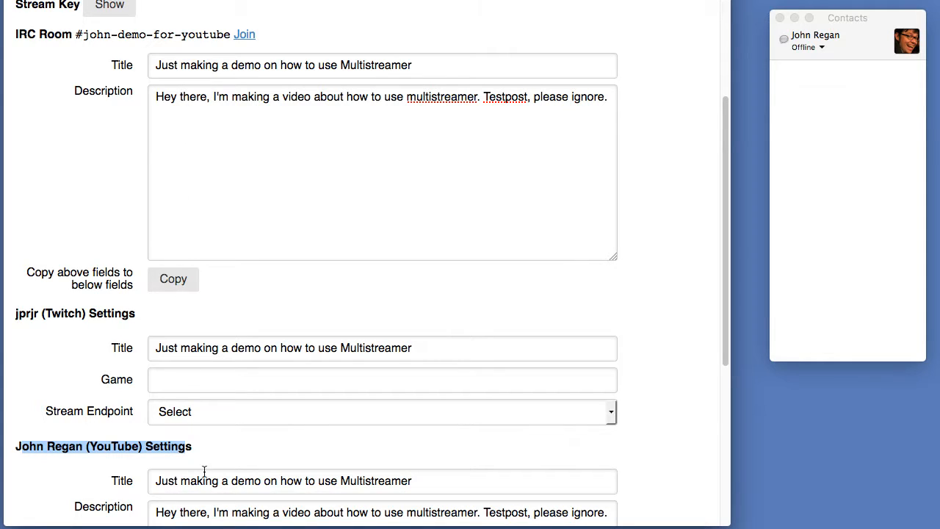
Set the Twitch game to 'Creative'
click(198, 377)
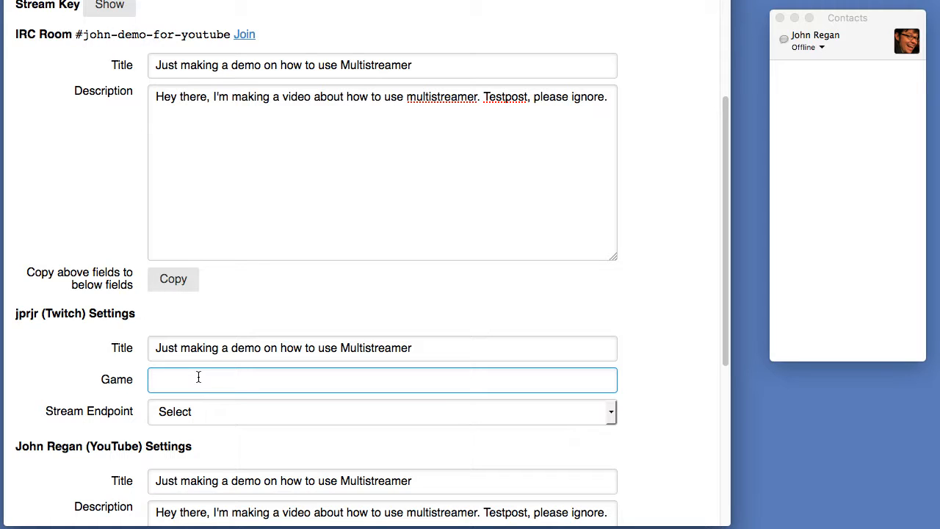
text(G)
key(BackSpace)
text(Cre)
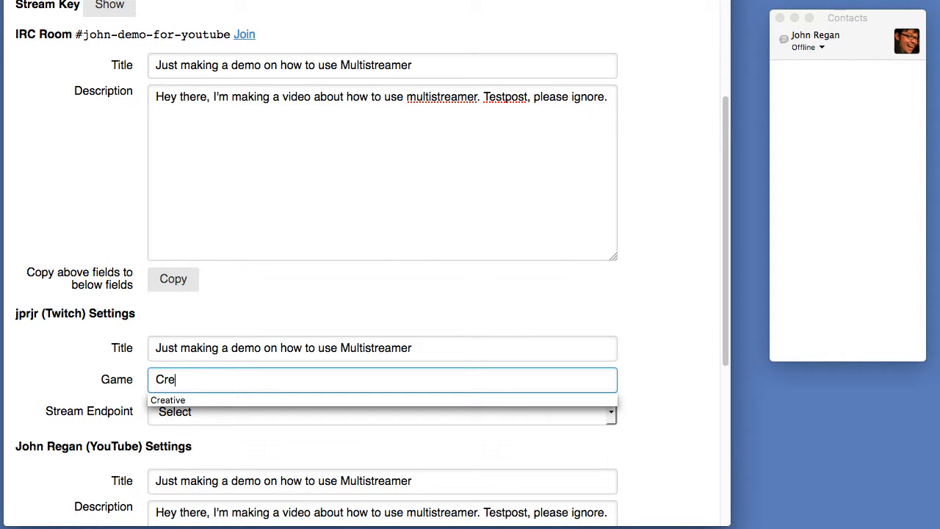
text(ative)
click(53, 351)
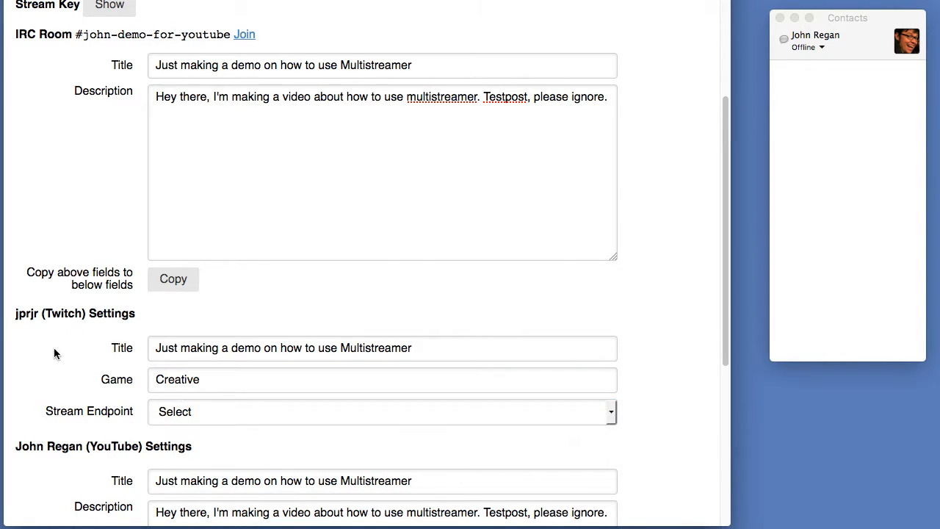
scroll(54, 352, down, 4)
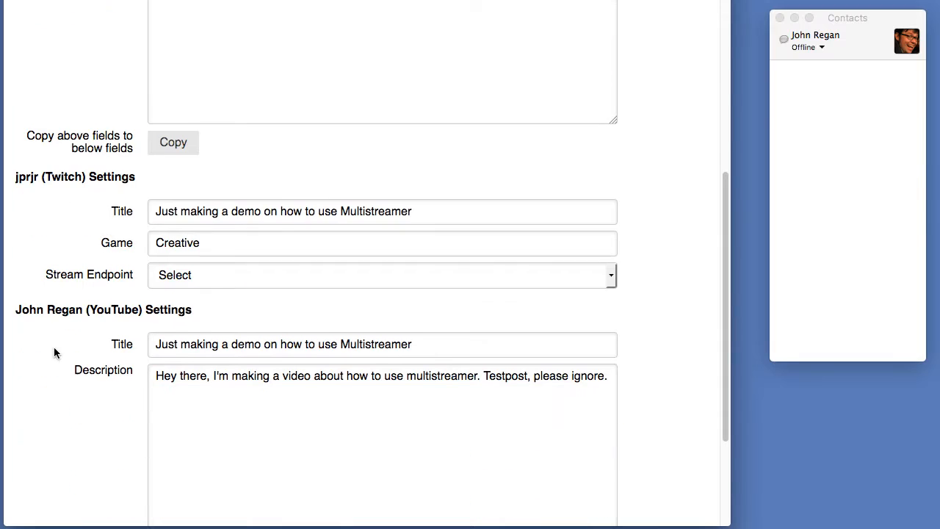
Choose 'US West: Seattle,WA' as the Twitch stream endpoint and confirm the selection
click(199, 273)
click(199, 276)
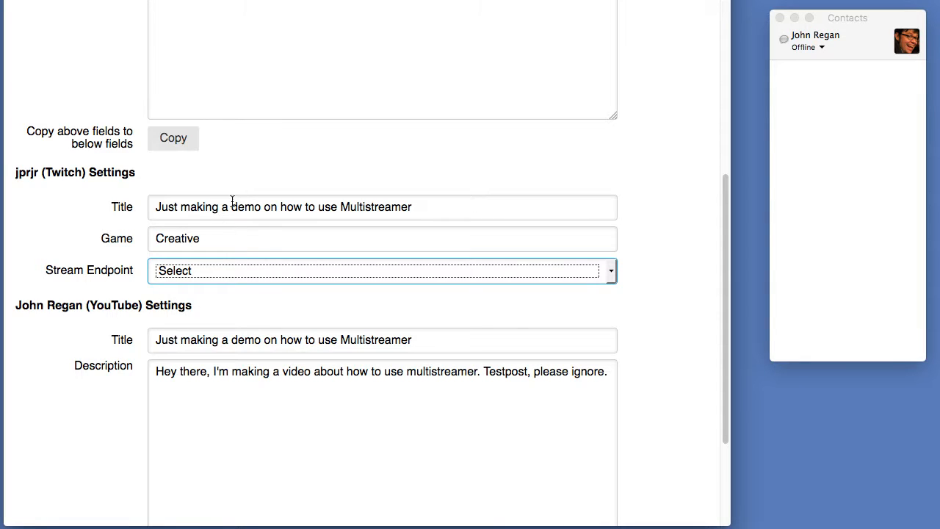
click(218, 272)
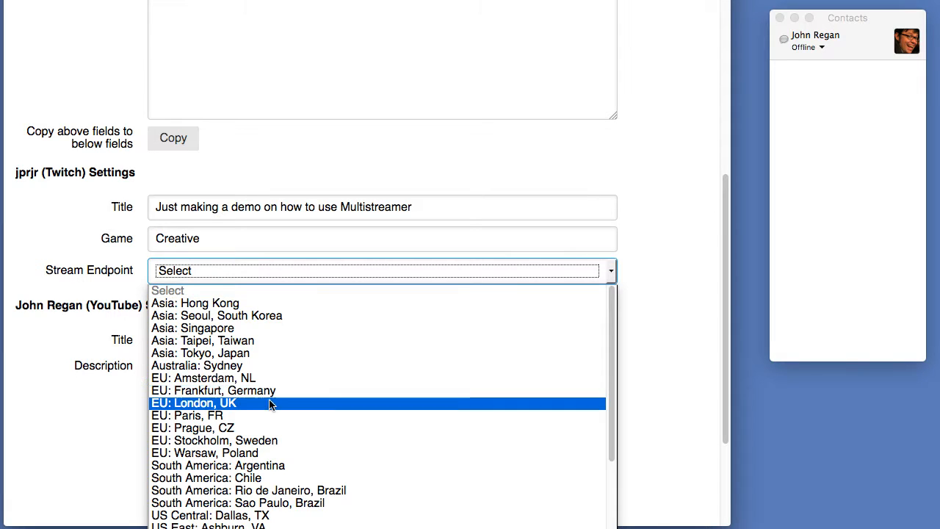
scroll(250, 403, down, 3)
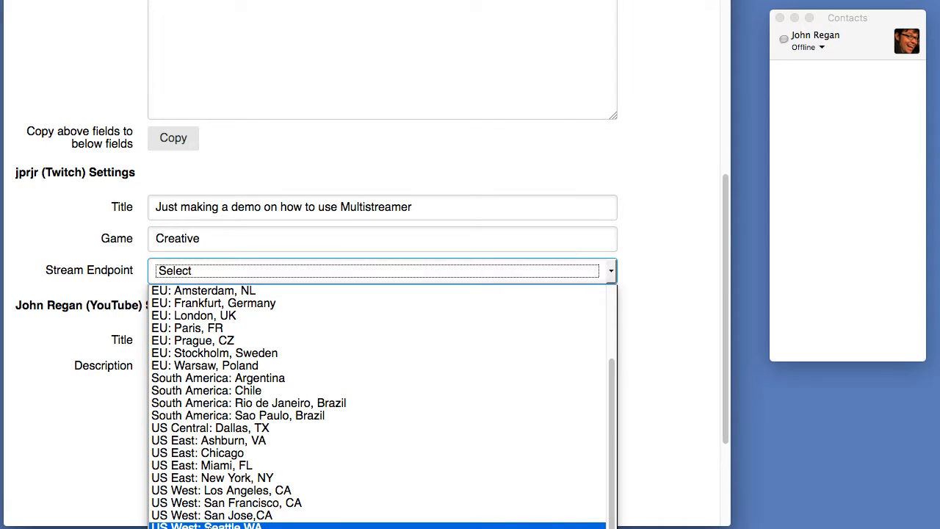
click(207, 523)
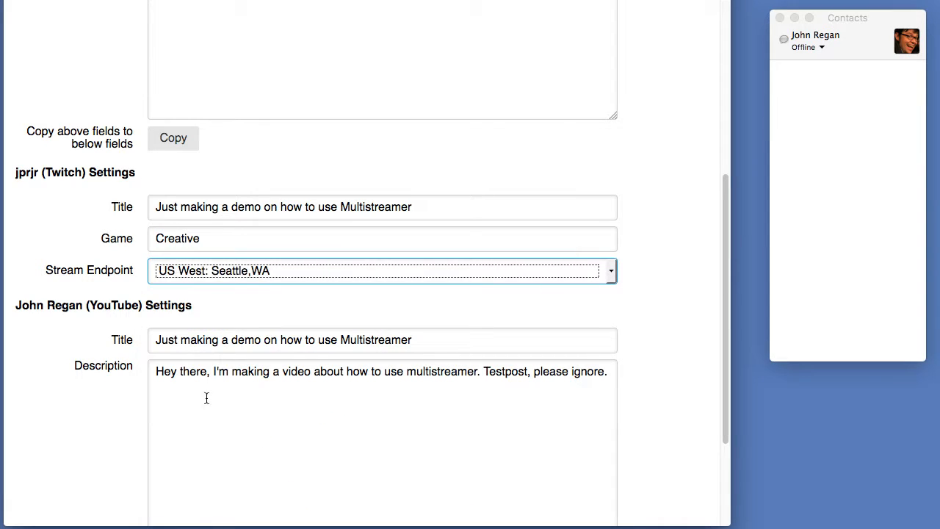
click(110, 295)
scroll(109, 295, down, 5)
scroll(109, 290, up, 3)
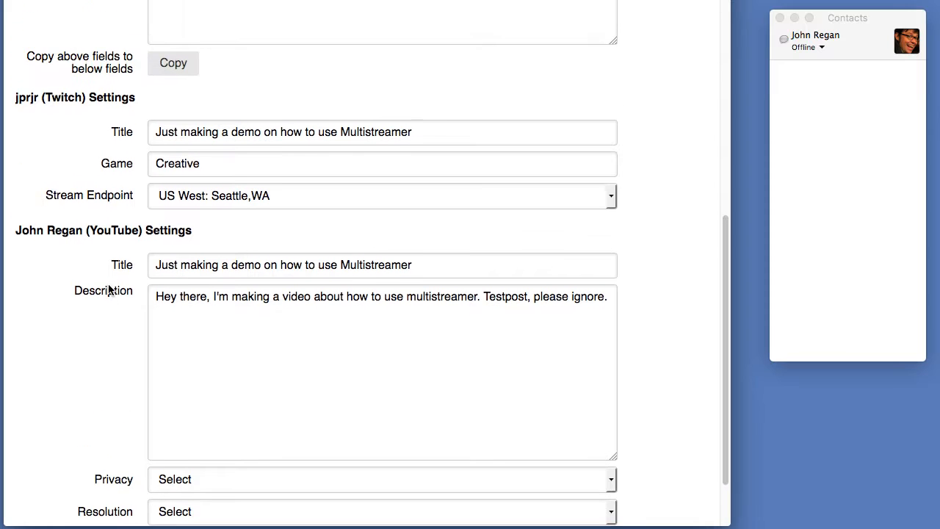
click(241, 205)
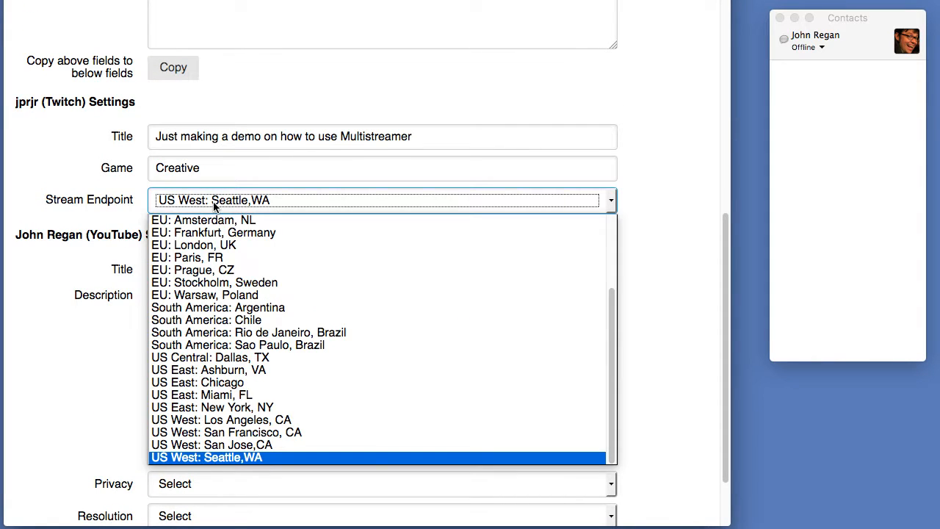
click(214, 205)
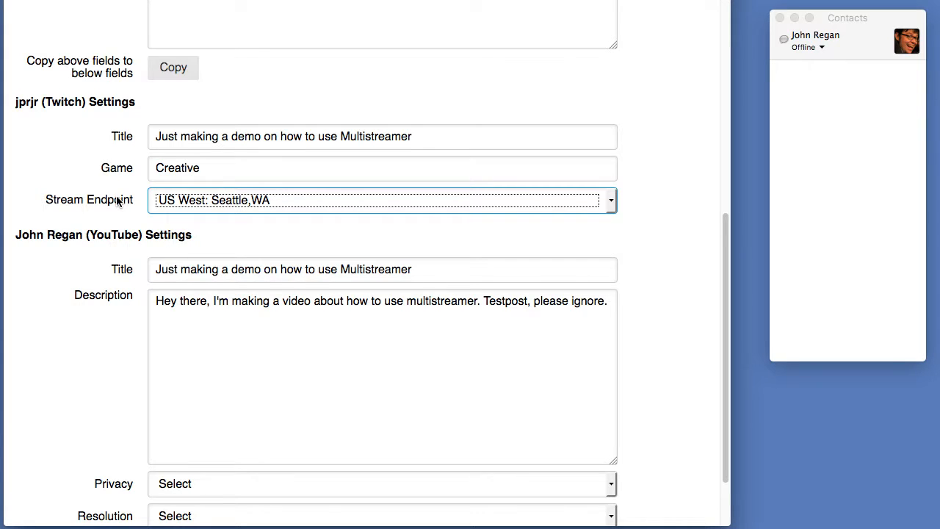
scroll(116, 202, down, 3)
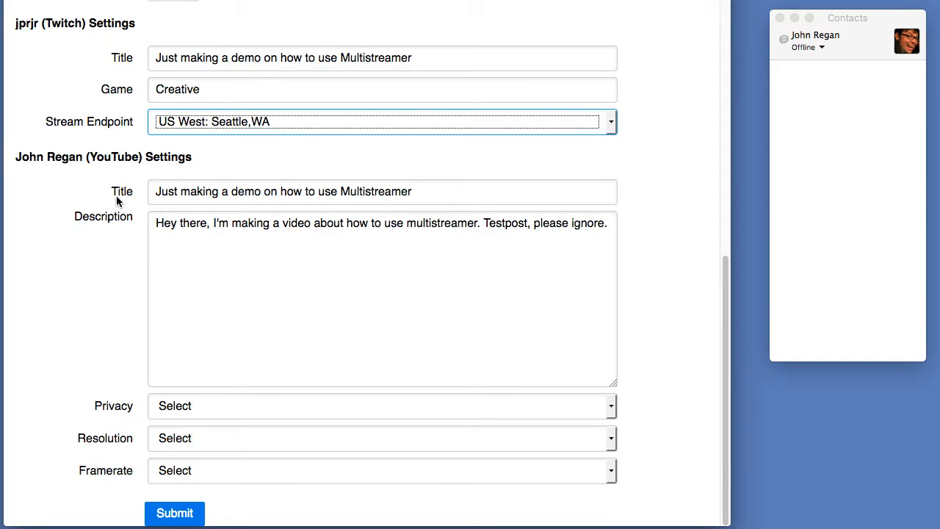
Set the YouTube stream to Private, 720p resolution and 30fps framerate
click(196, 404)
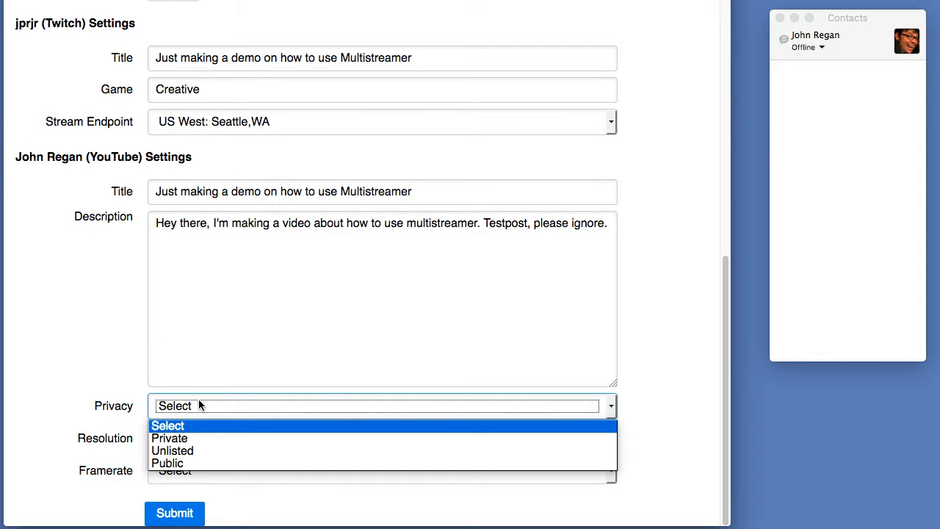
click(186, 438)
click(186, 439)
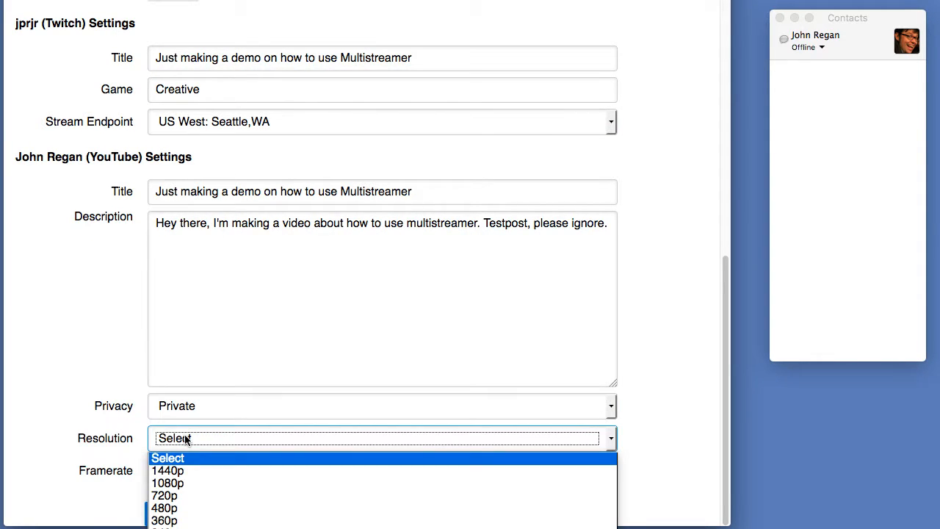
click(186, 439)
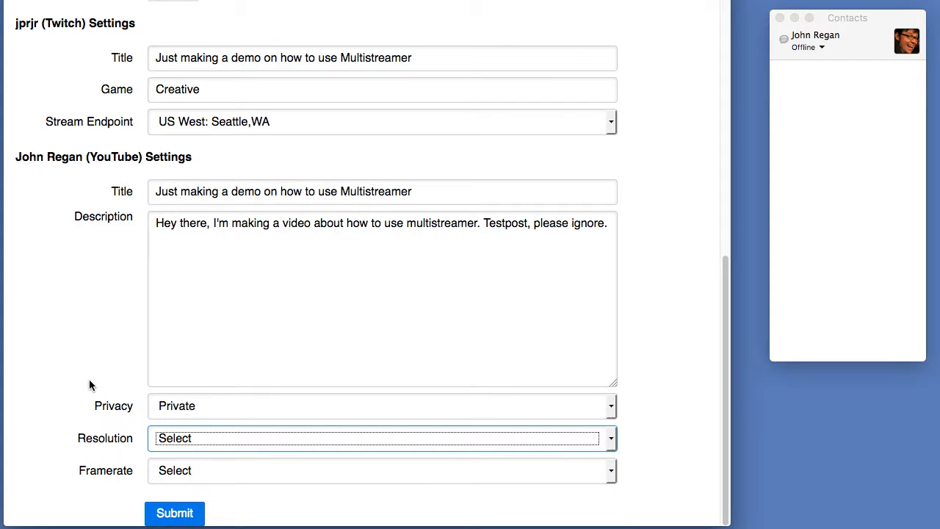
click(185, 442)
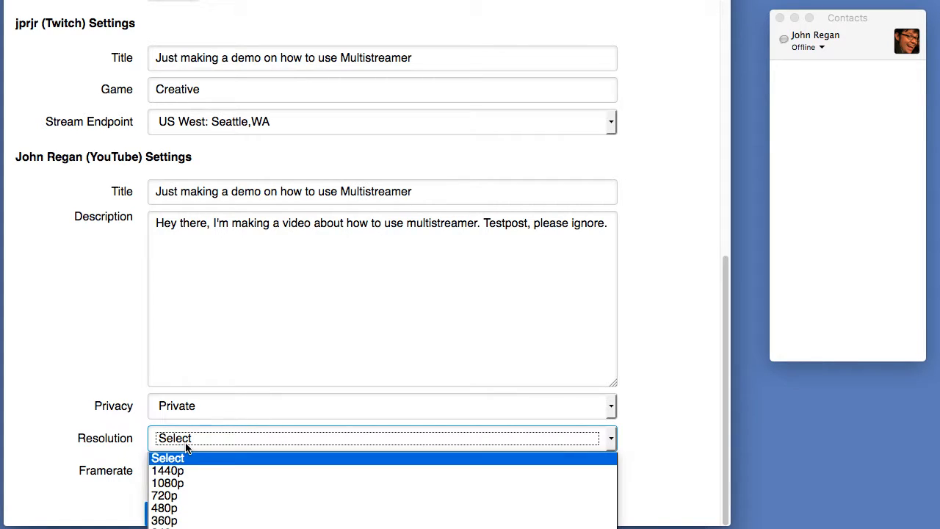
click(199, 496)
click(196, 477)
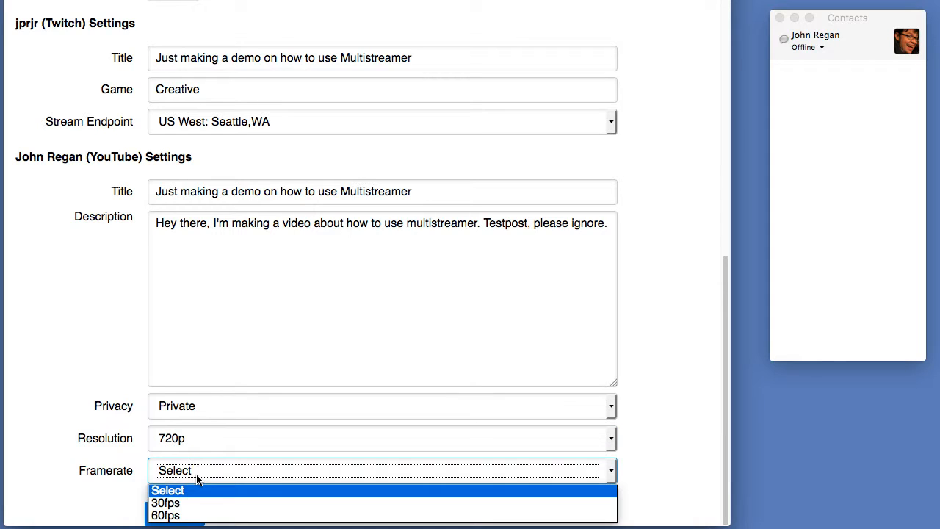
click(199, 503)
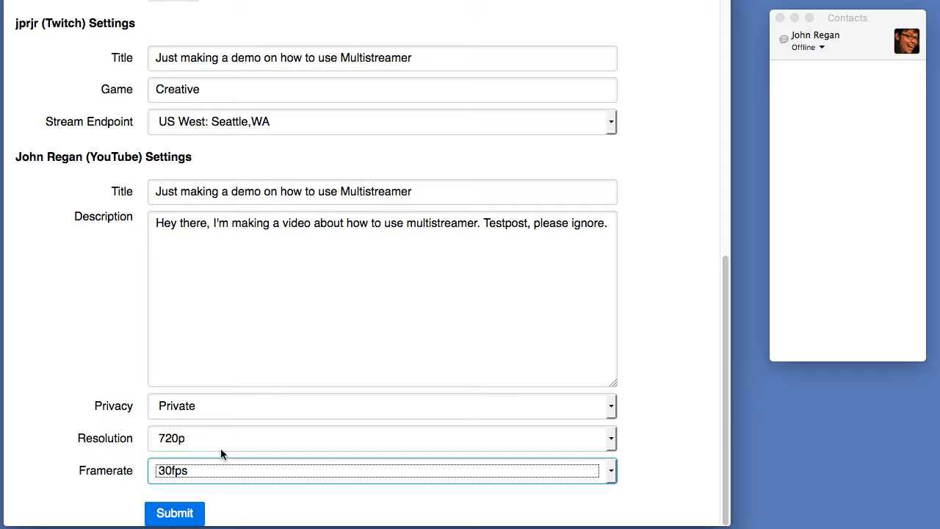
Submit the stream settings and switch to the desktop showing OBS
click(173, 514)
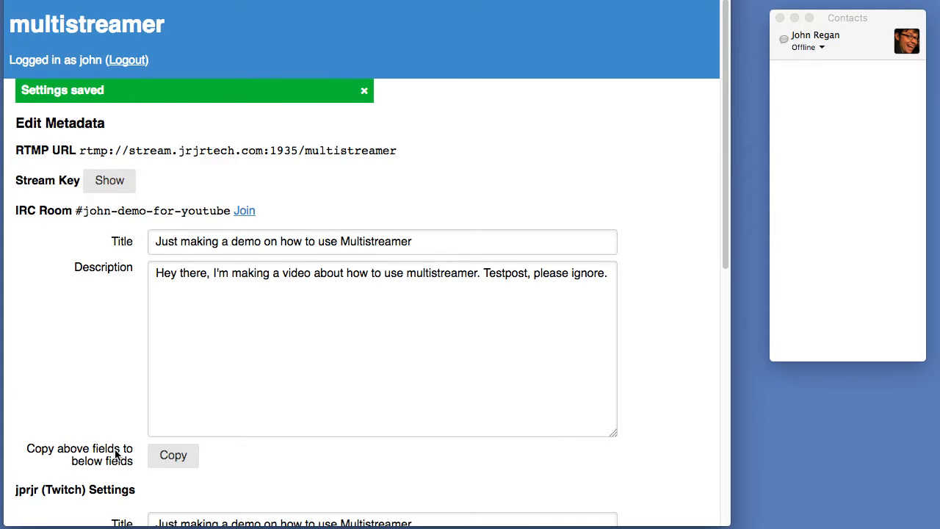
scroll(124, 285, down, 2)
scroll(124, 285, up, 1)
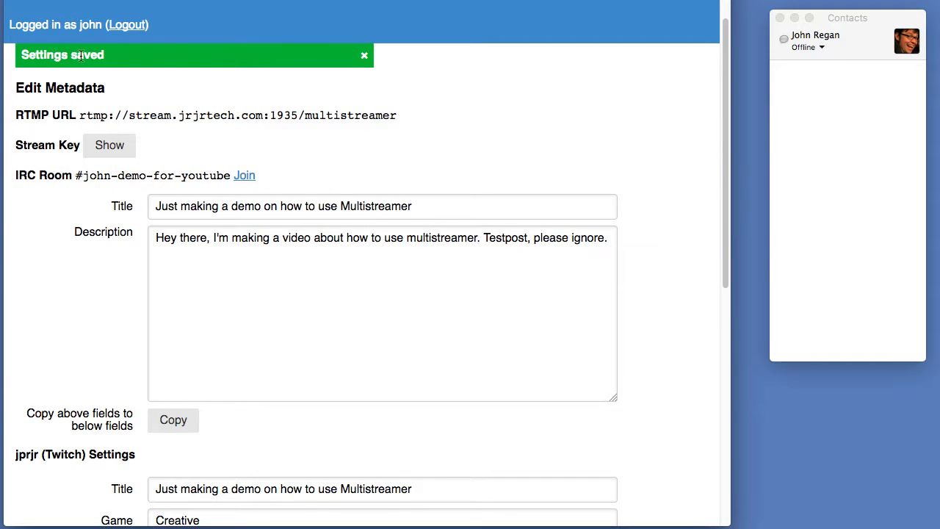
key(ctrl+Left)
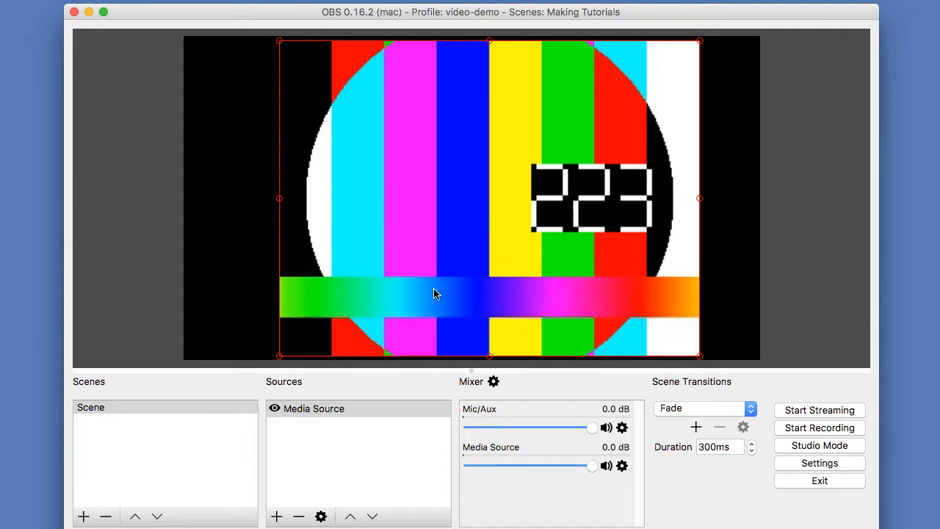
Open OBS Settings and look through the Stream, Output and Video pages
click(816, 466)
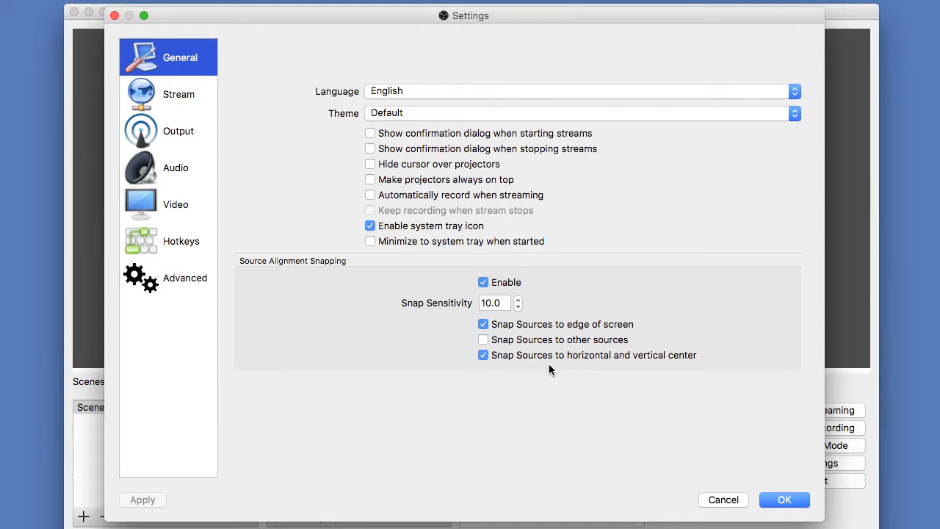
click(179, 100)
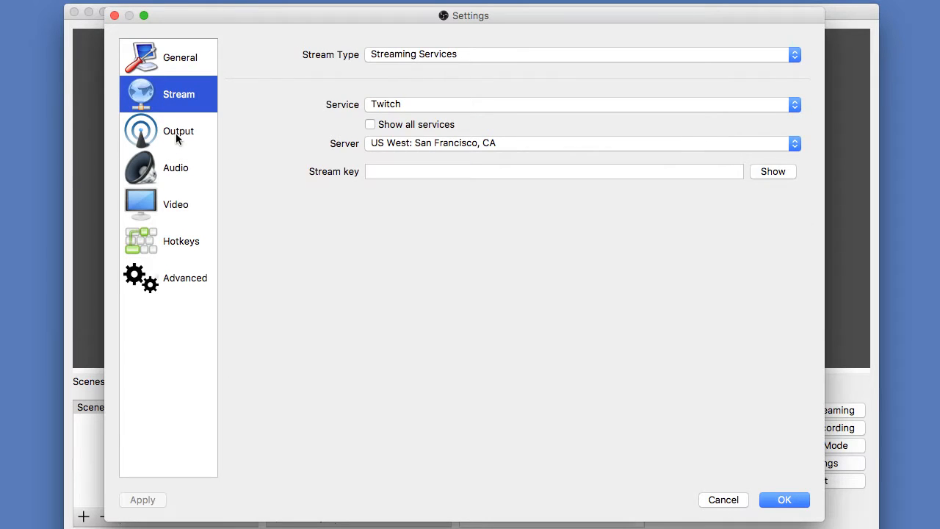
click(176, 133)
click(189, 204)
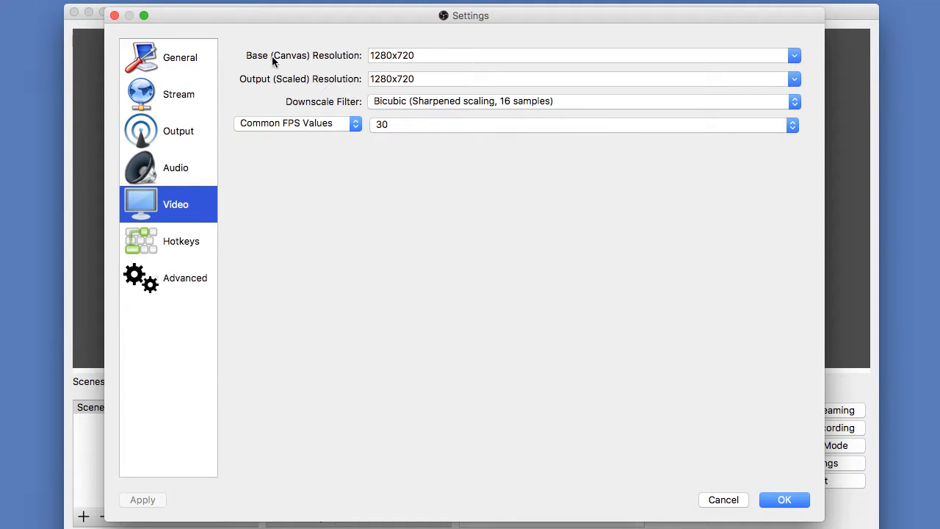
Confirm the 1280x720 base canvas resolution and keep the frame rate at 30 FPS
click(429, 55)
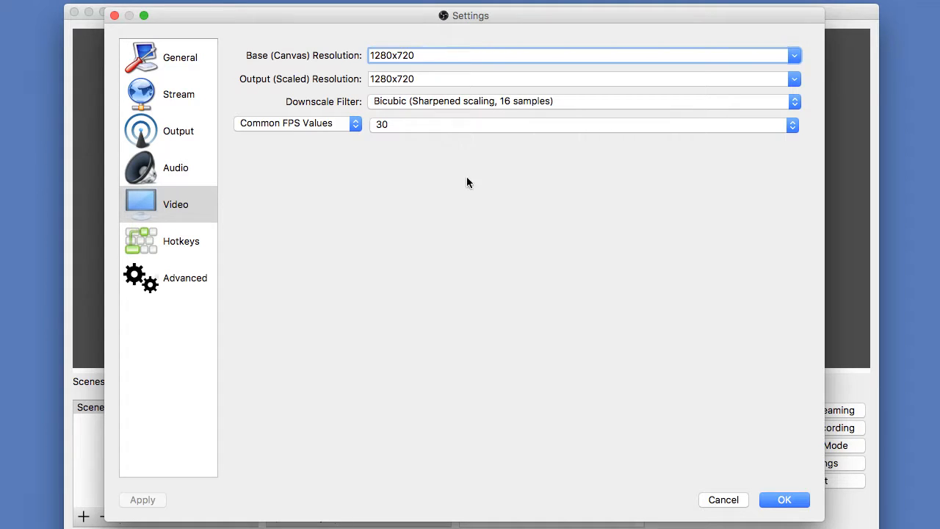
click(423, 125)
click(423, 127)
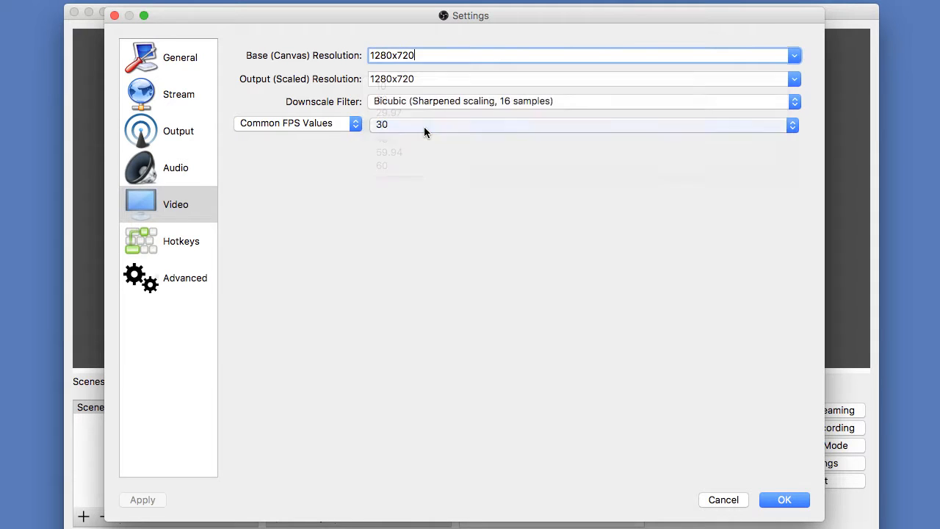
click(424, 127)
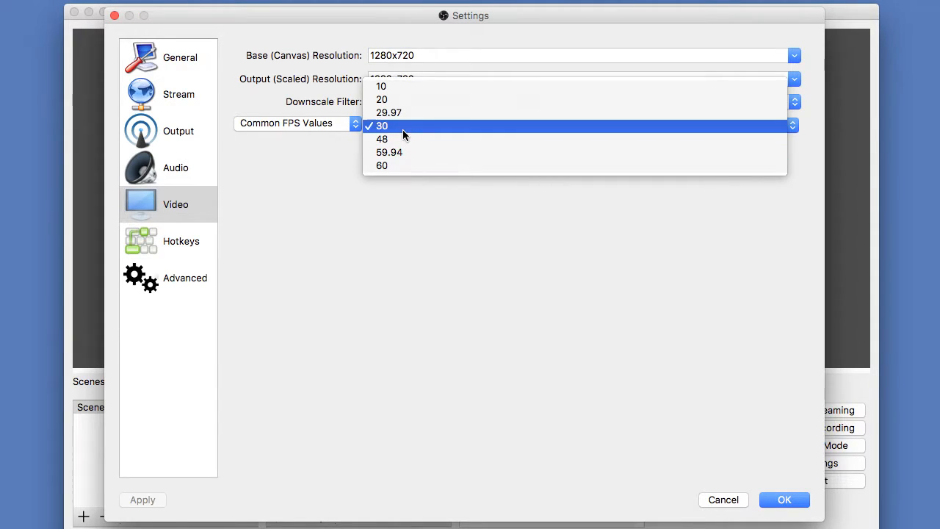
click(403, 130)
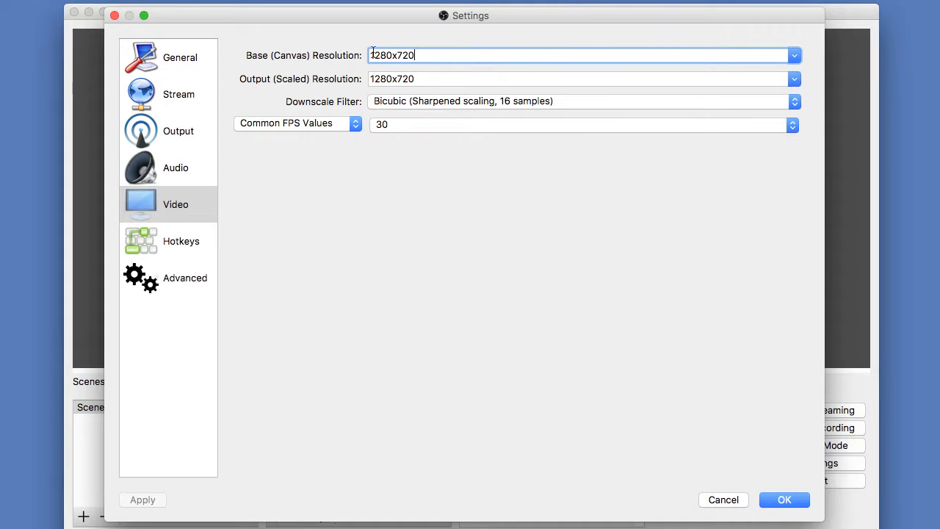
Review the Audio and Output pages, enabling then disabling advanced encoder settings
click(178, 160)
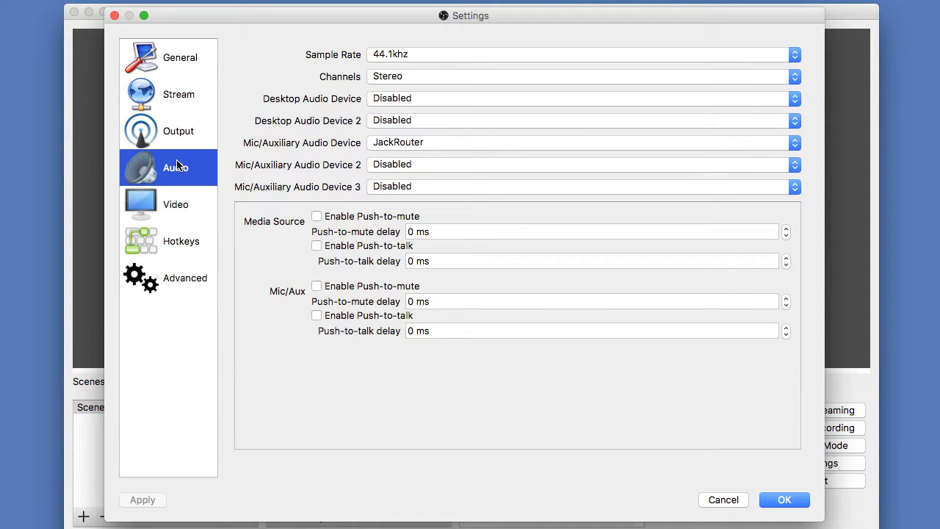
click(167, 131)
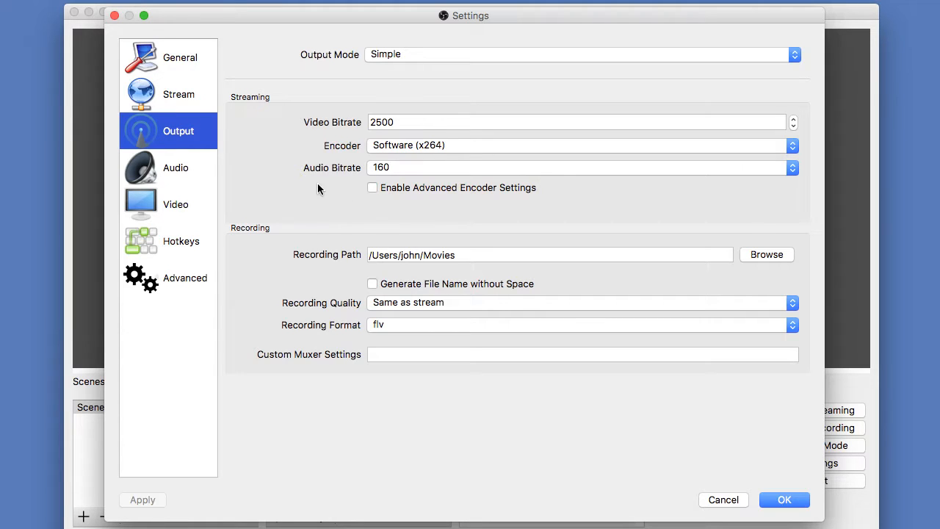
click(371, 188)
click(413, 245)
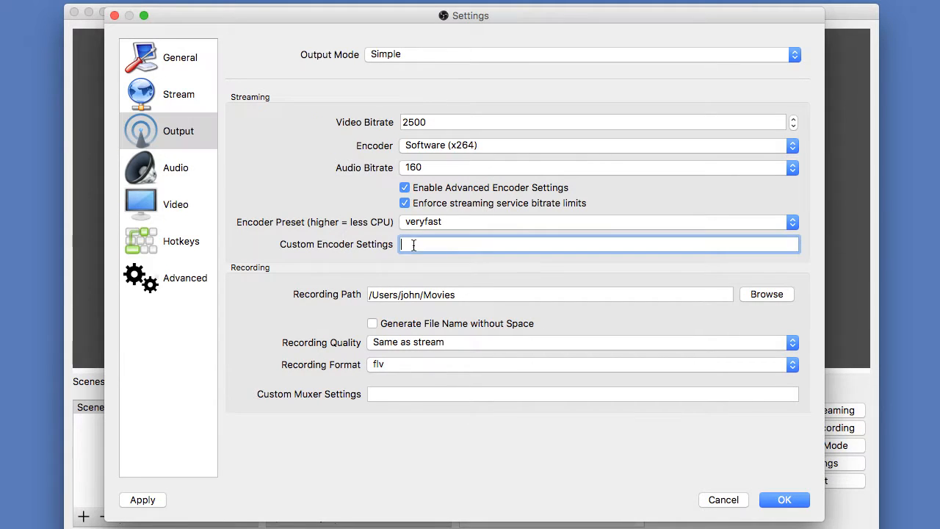
click(405, 187)
Try Advanced output mode, revert it to Simple, and return to the Stream page
click(397, 54)
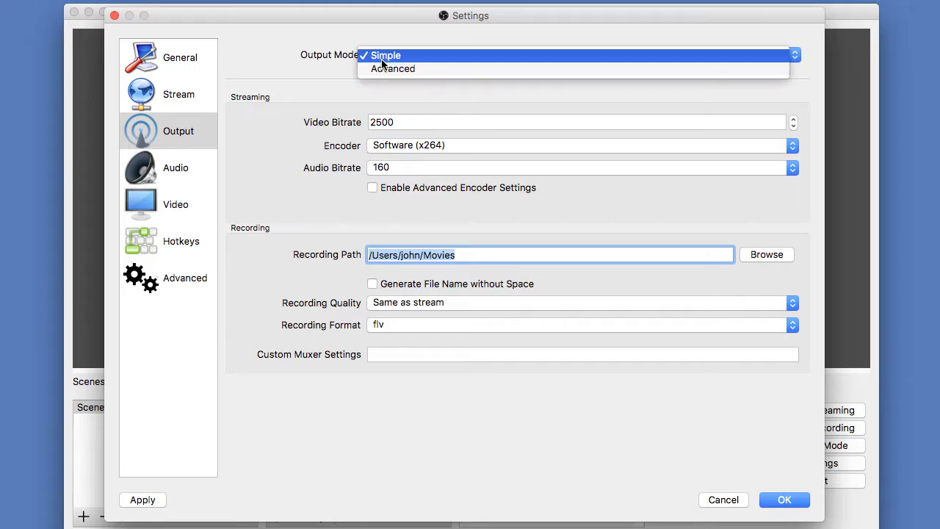
click(386, 67)
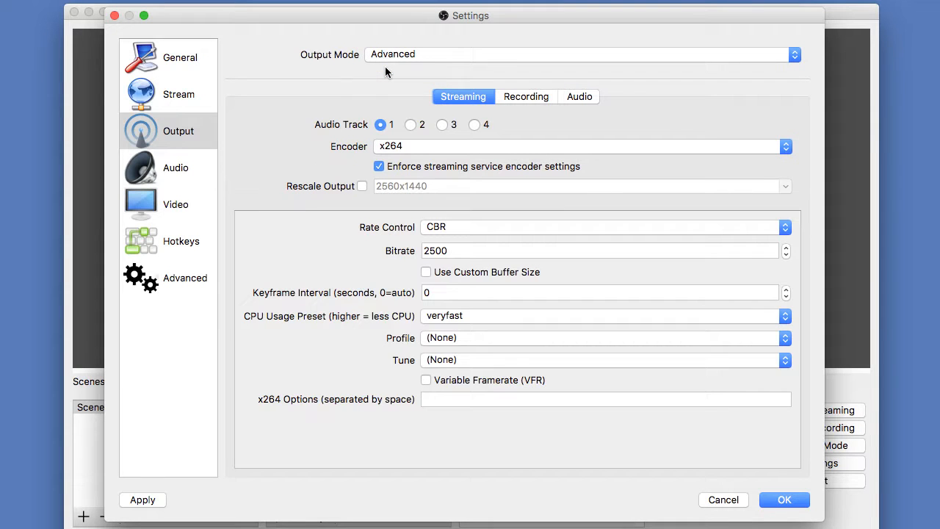
click(389, 55)
click(376, 40)
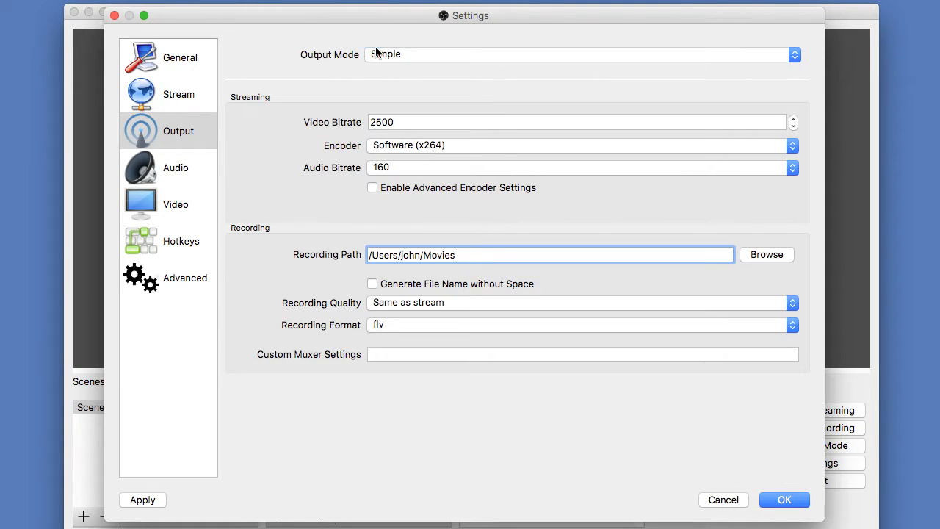
click(184, 101)
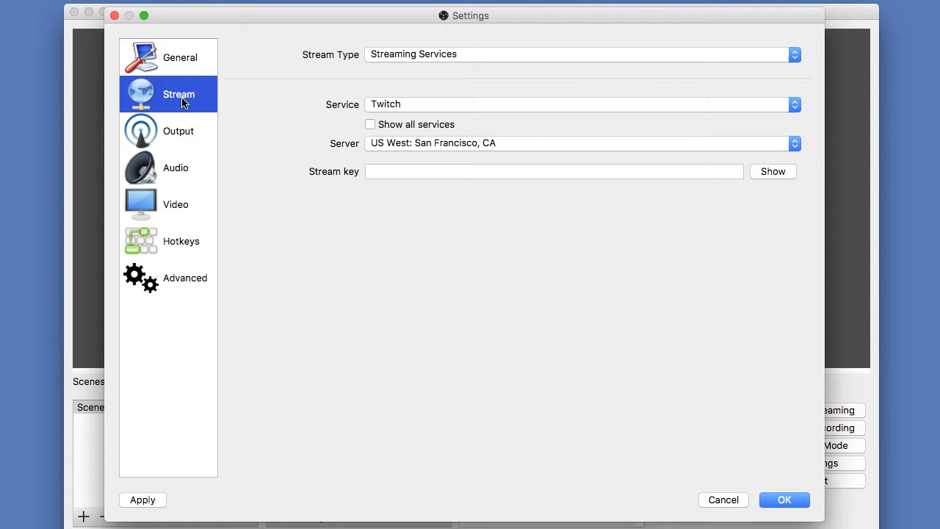
Switch the stream type to Custom Streaming Server and paste in the multistreamer RTMP URL
click(446, 55)
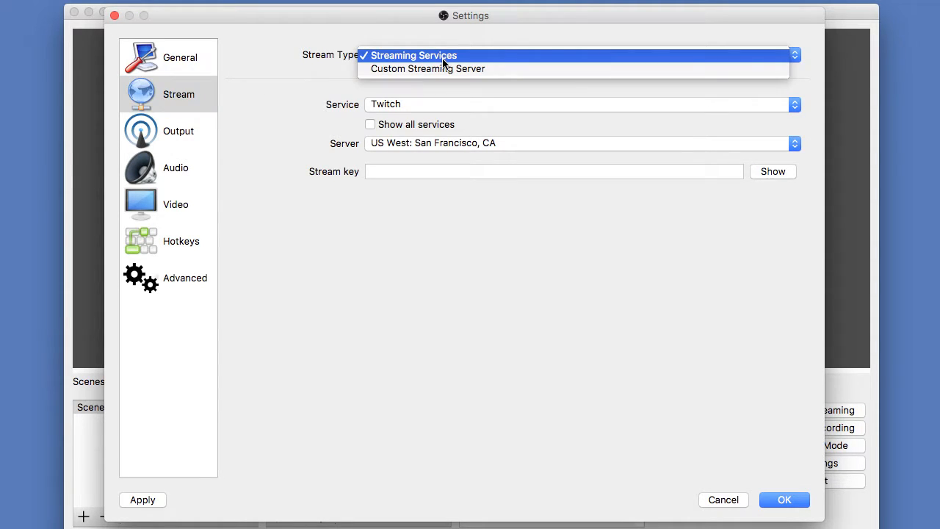
click(443, 68)
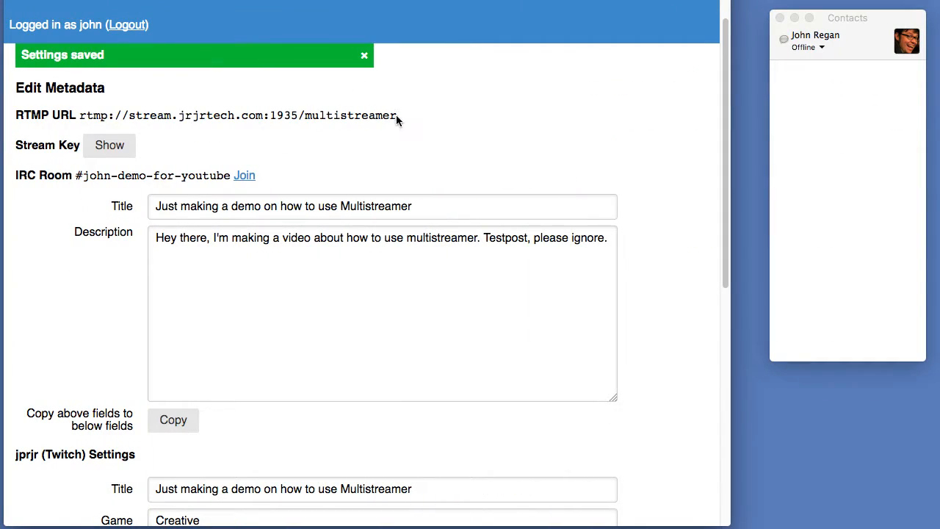
drag(396, 116, 118, 115)
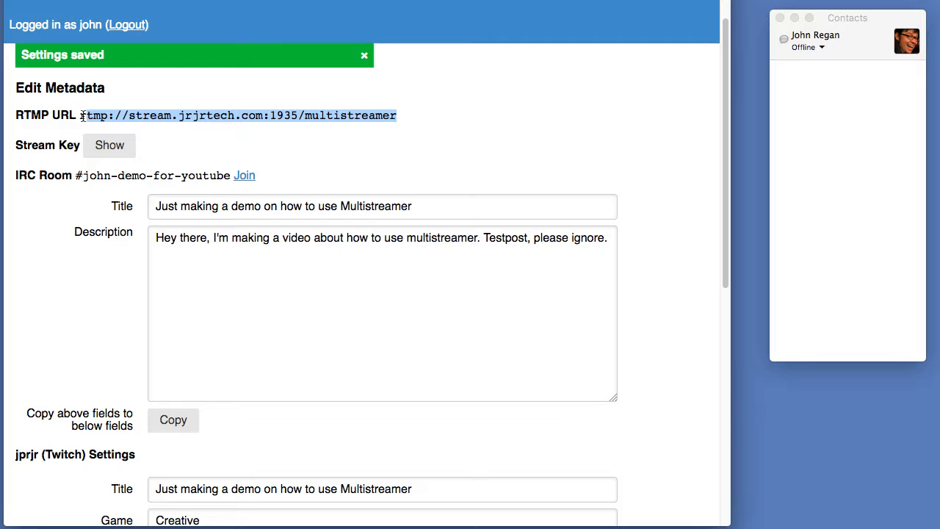
drag(82, 117, 80, 113)
key(super+c)
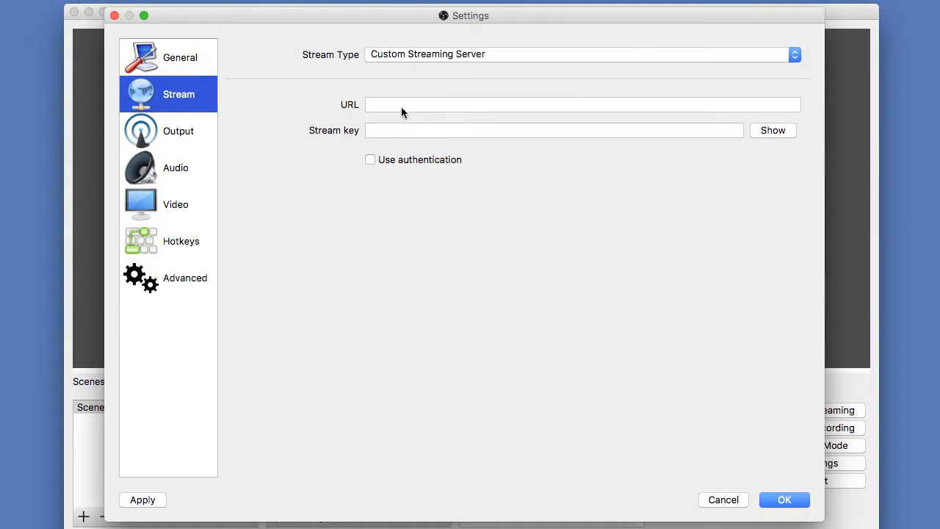
click(402, 107)
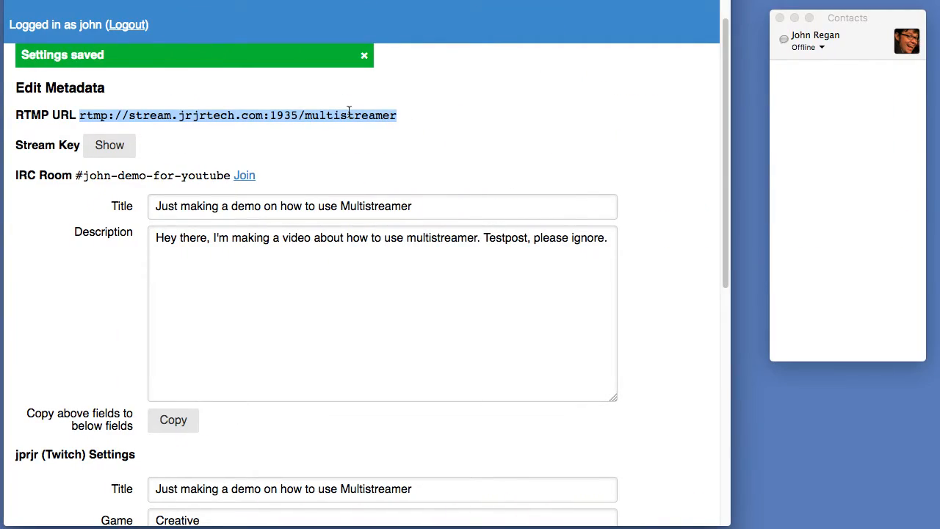
right_click(353, 111)
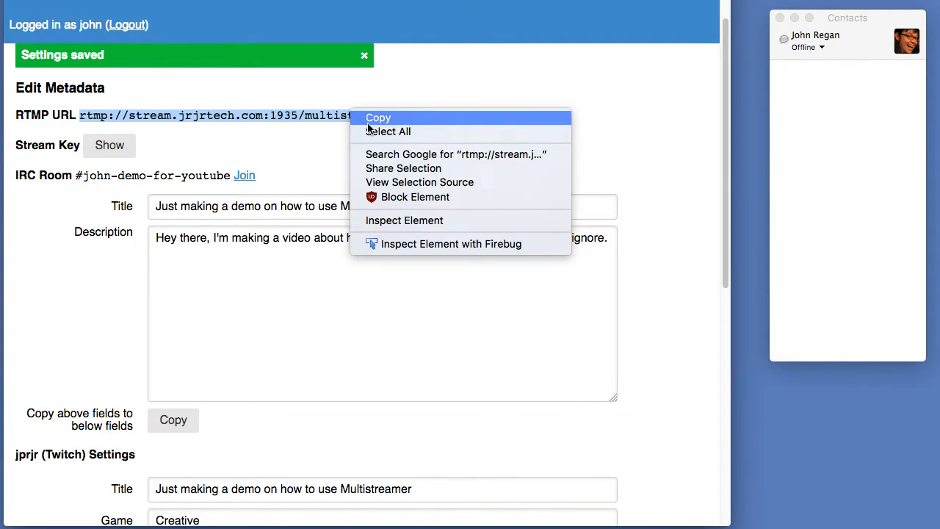
click(368, 122)
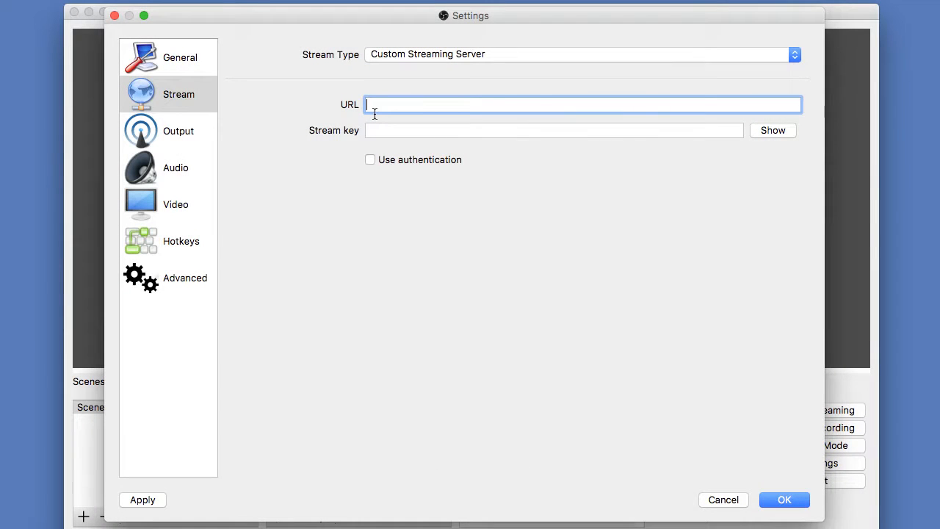
key(super+v)
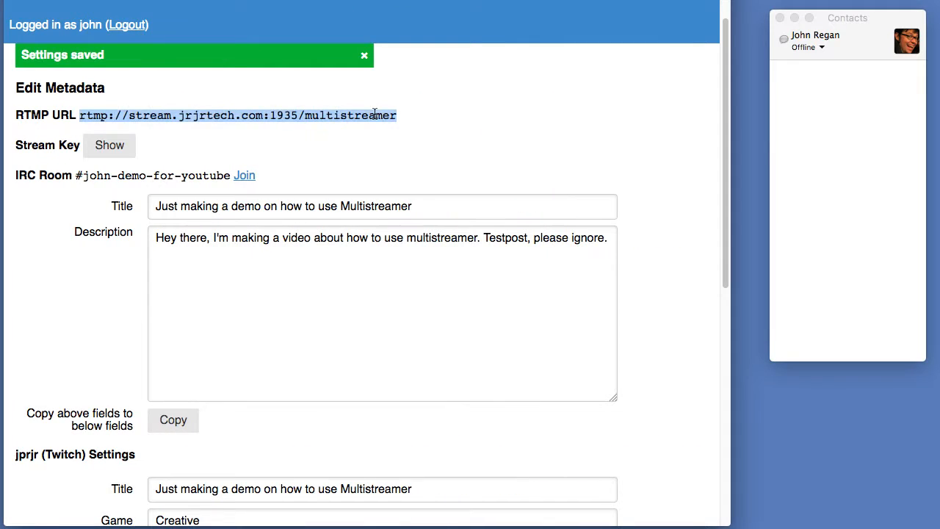
Copy the multistreamer stream key into OBS's Stream key field and save the settings
click(104, 148)
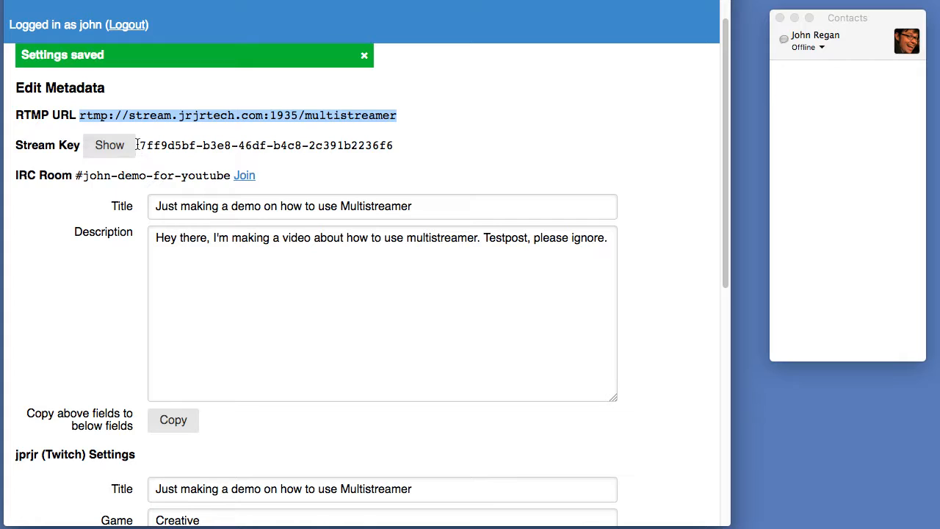
triple_click(141, 145)
click(199, 145)
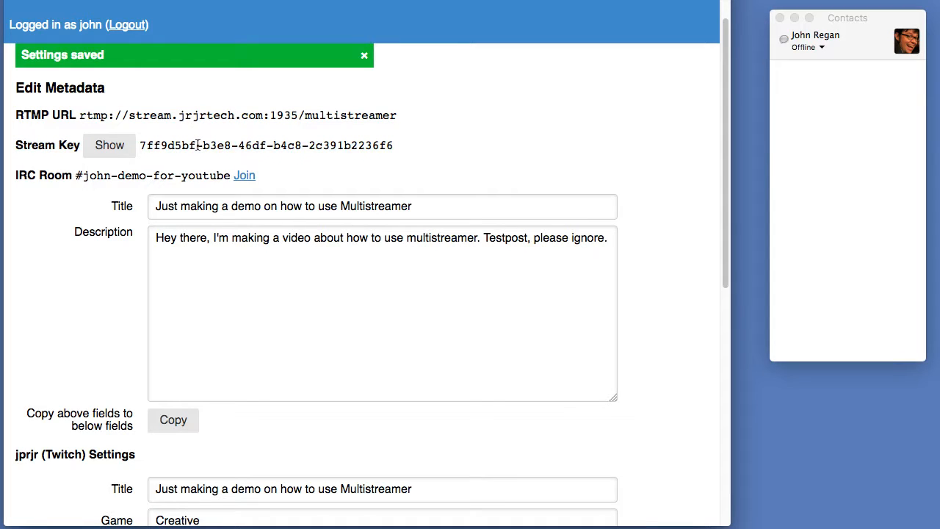
triple_click(198, 145)
click(351, 145)
drag(396, 146, 142, 144)
right_click(142, 144)
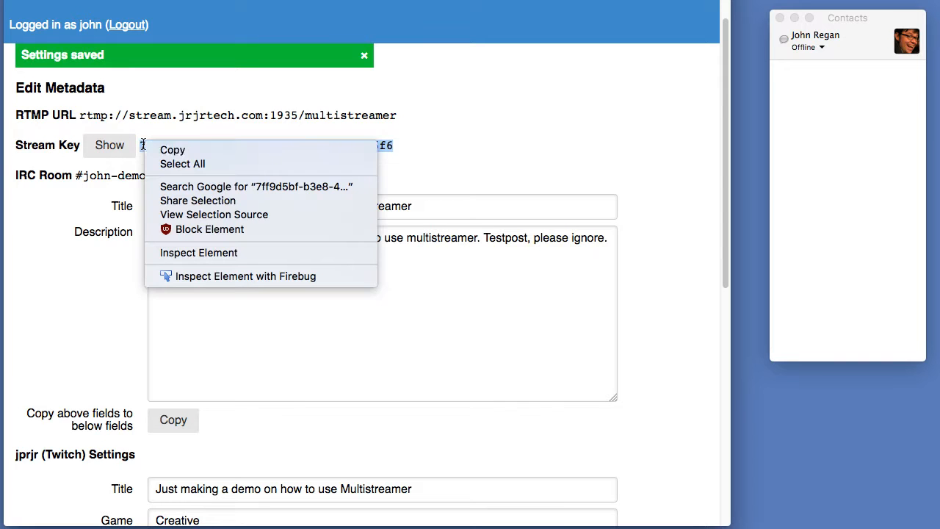
click(148, 149)
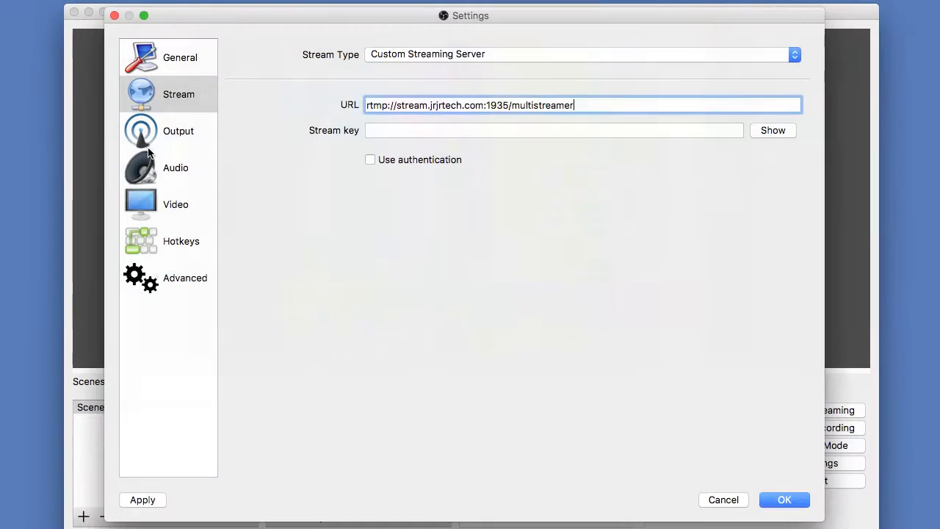
click(386, 133)
right_click(386, 135)
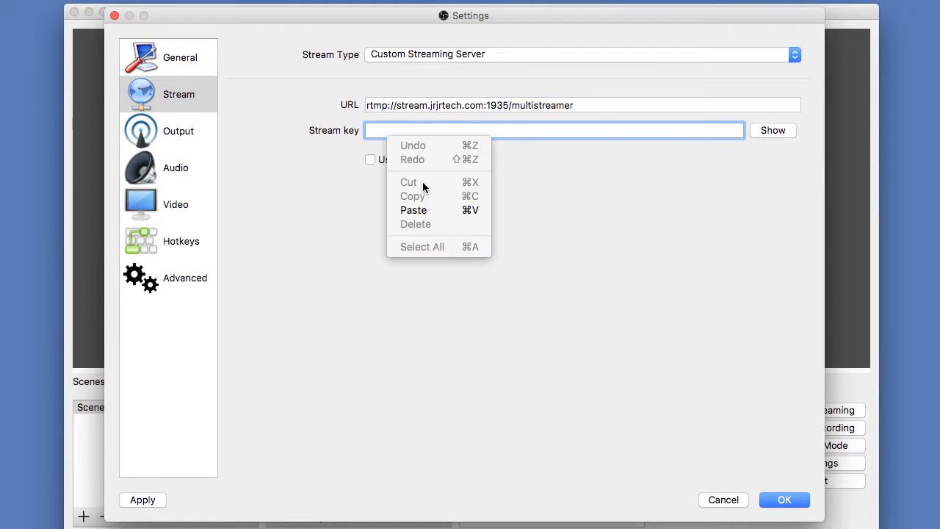
click(406, 208)
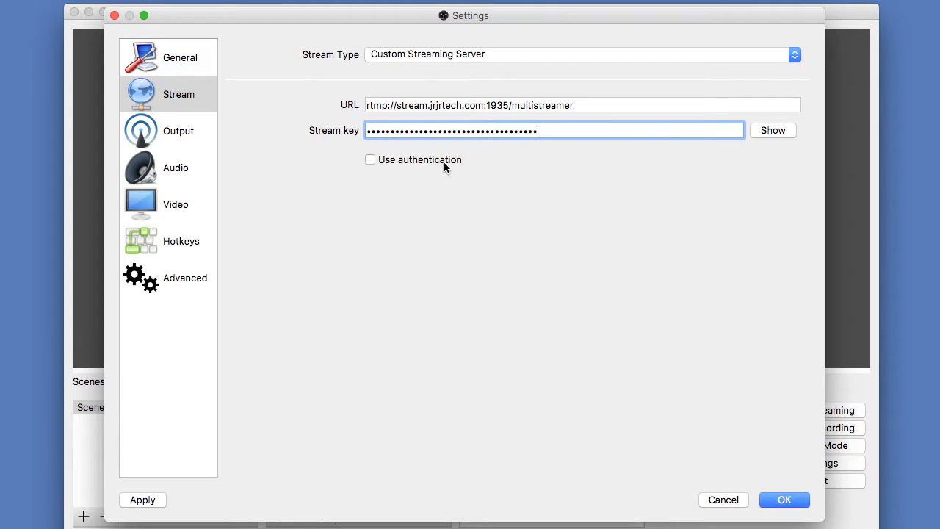
click(768, 132)
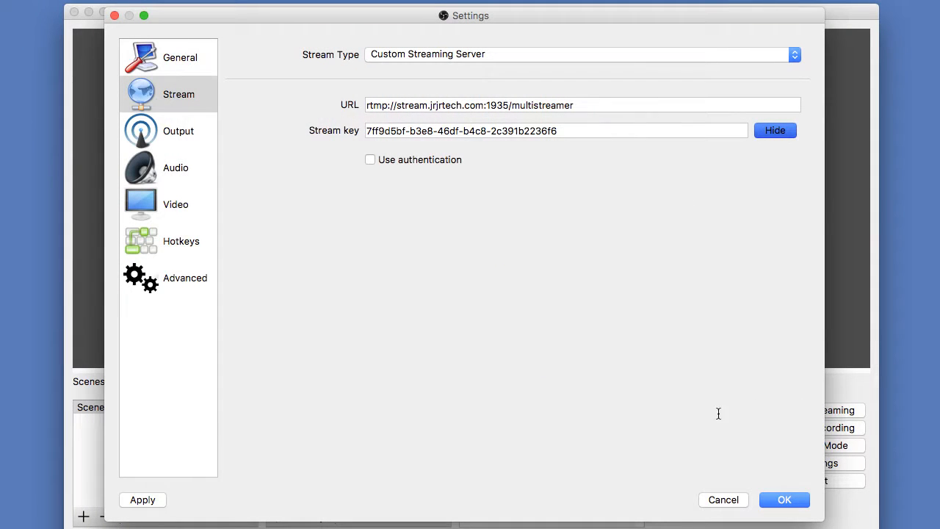
click(799, 497)
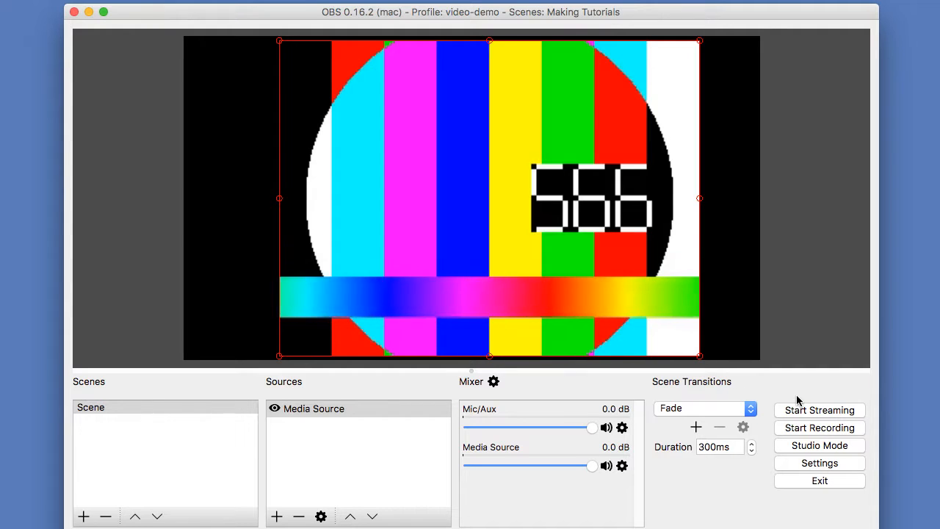
key(ctrl+Right)
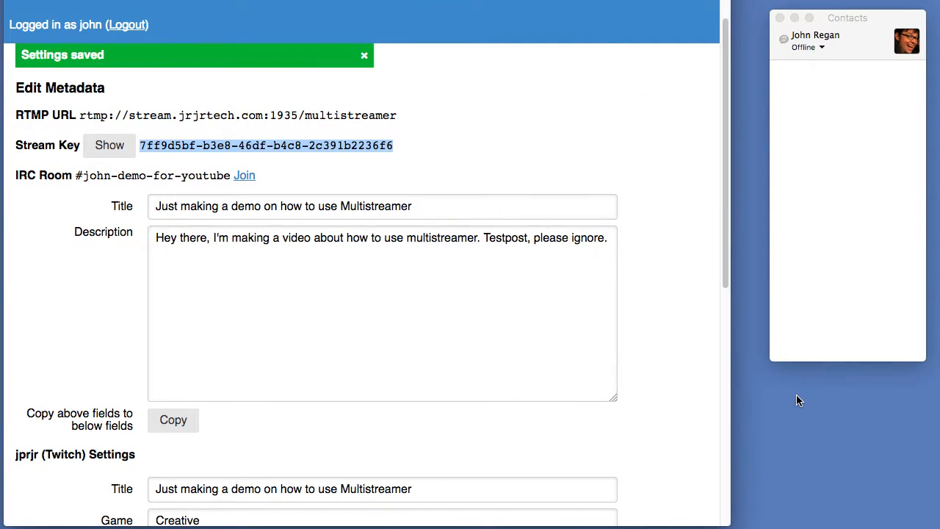
click(563, 143)
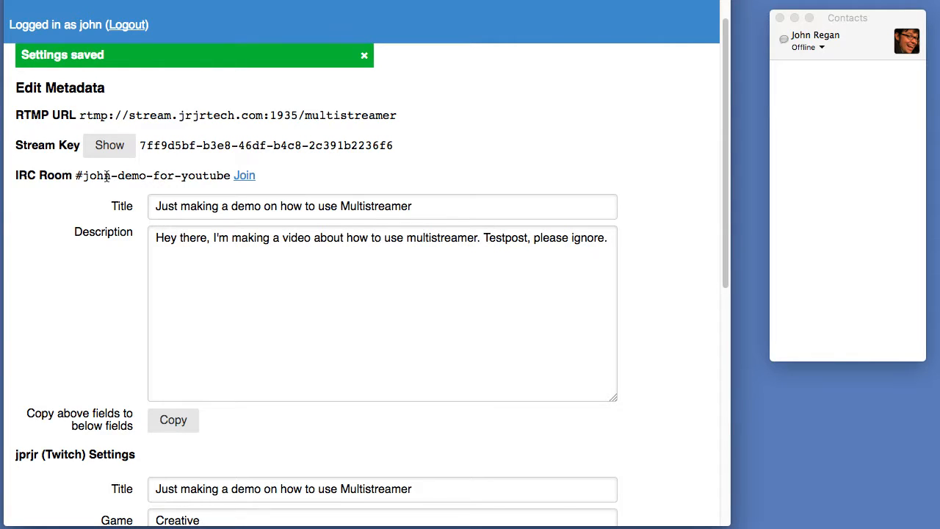
scroll(117, 277, down, 4)
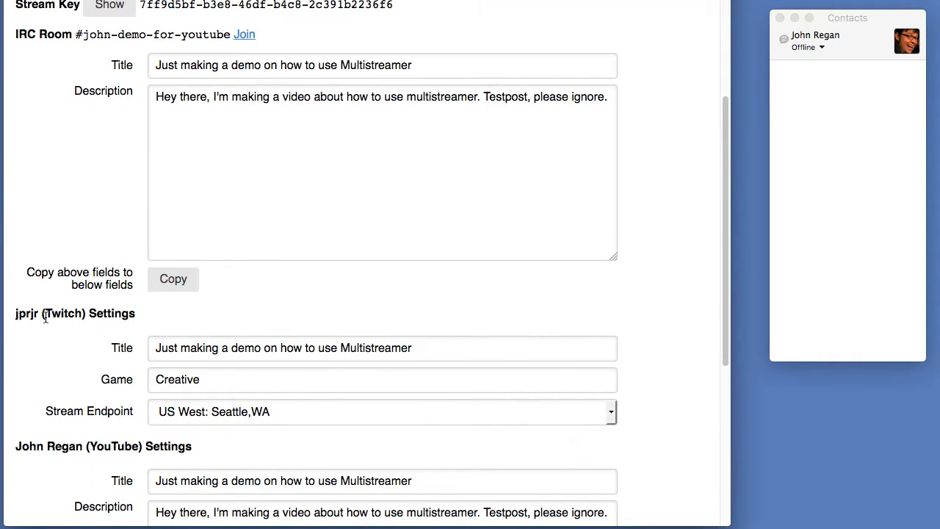
scroll(46, 317, down, 5)
scroll(46, 306, up, 6)
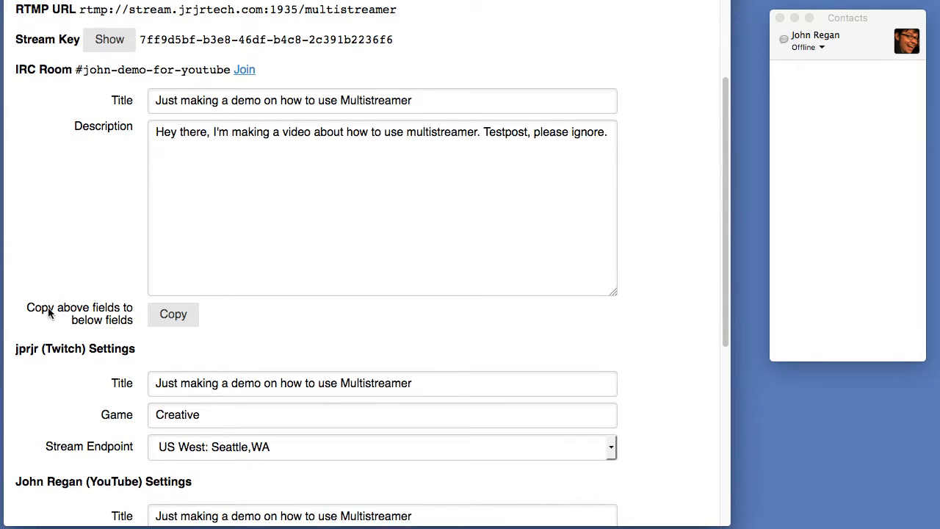
scroll(47, 312, up, 3)
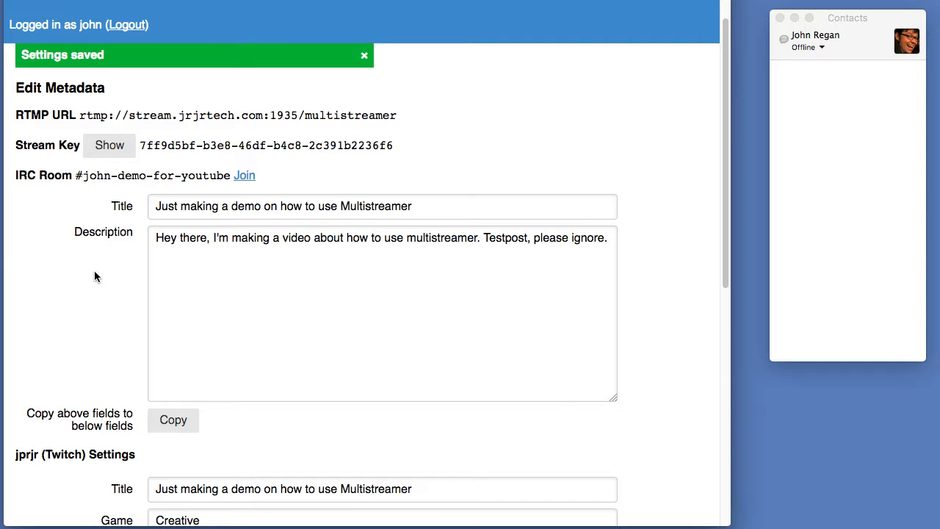
key(ctrl+Left)
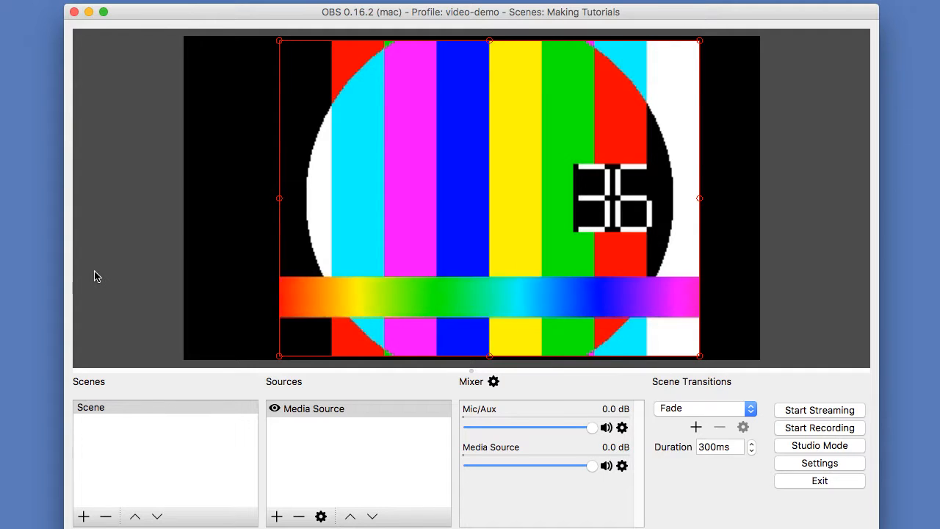
Start streaming the test pattern to the multistreamer server
click(828, 416)
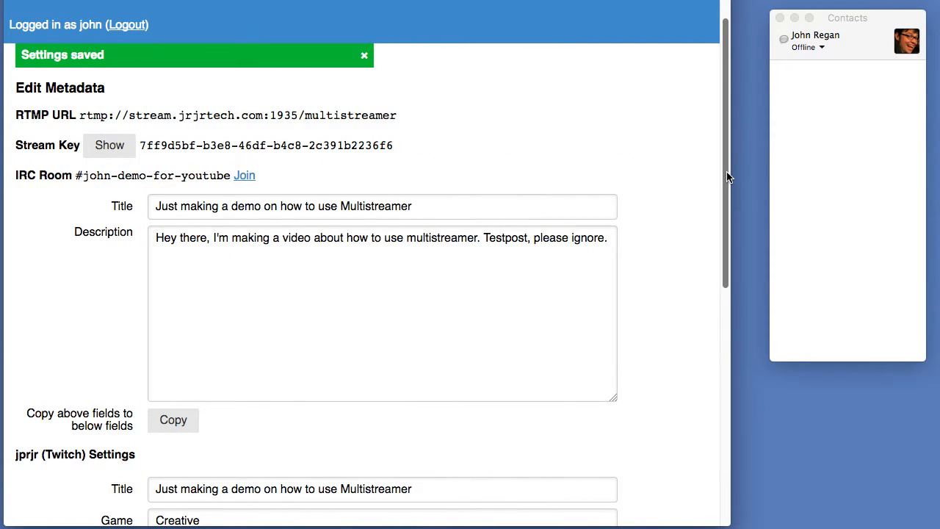
Load youtube.com in a new tab and go to your channel page
key(super+t)
text(youtube.com/)
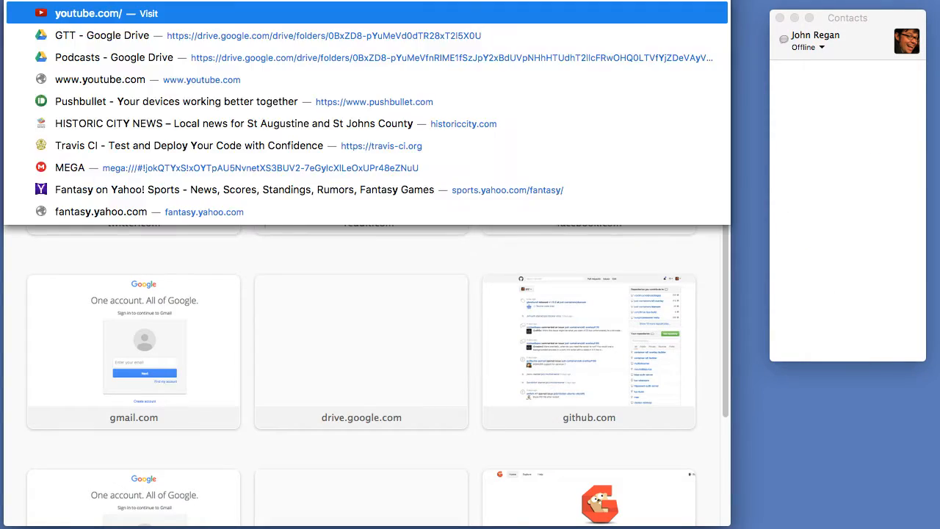
key(Return)
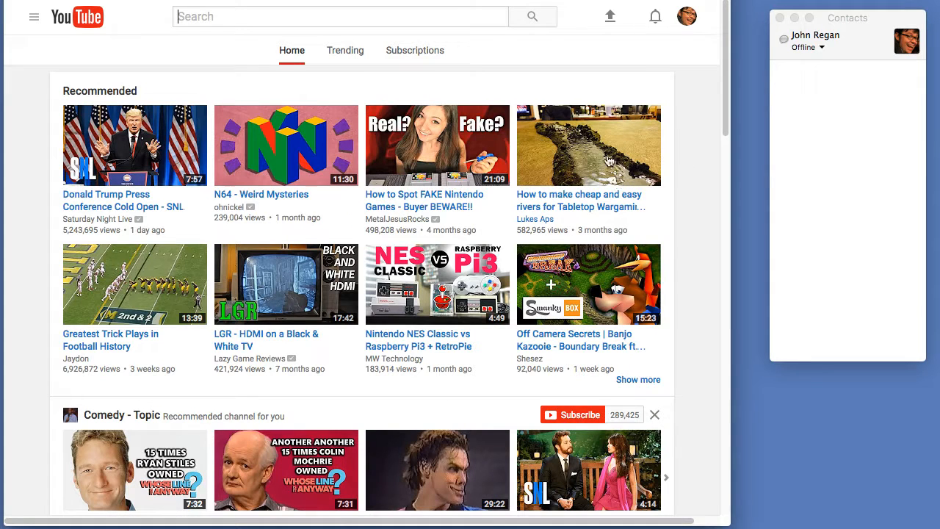
click(688, 22)
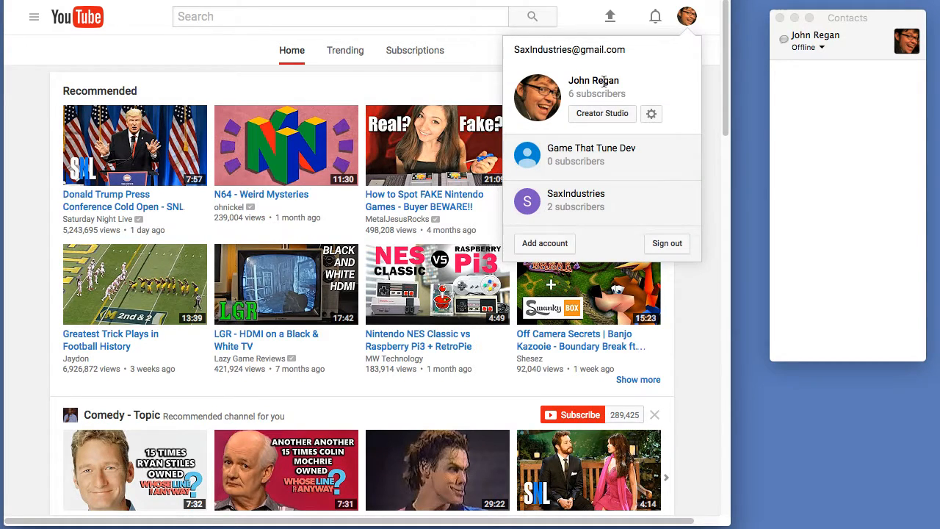
click(34, 24)
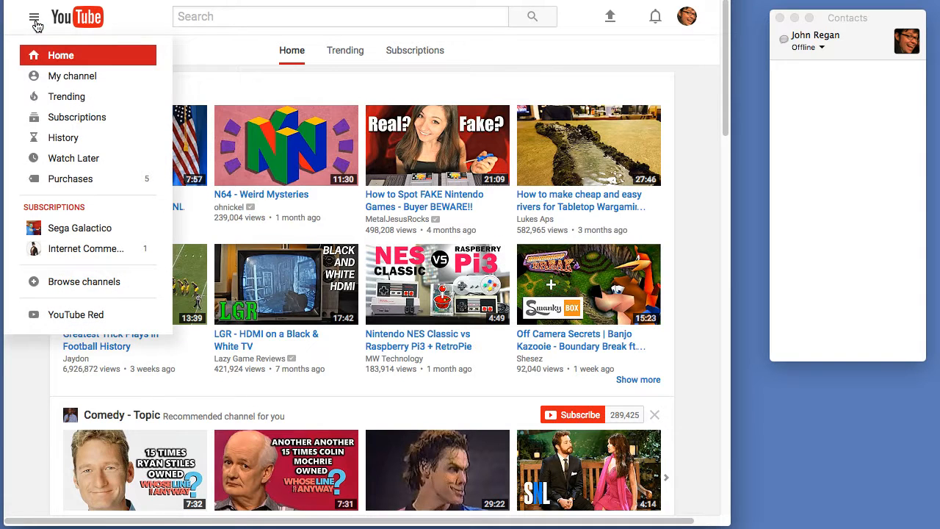
click(76, 85)
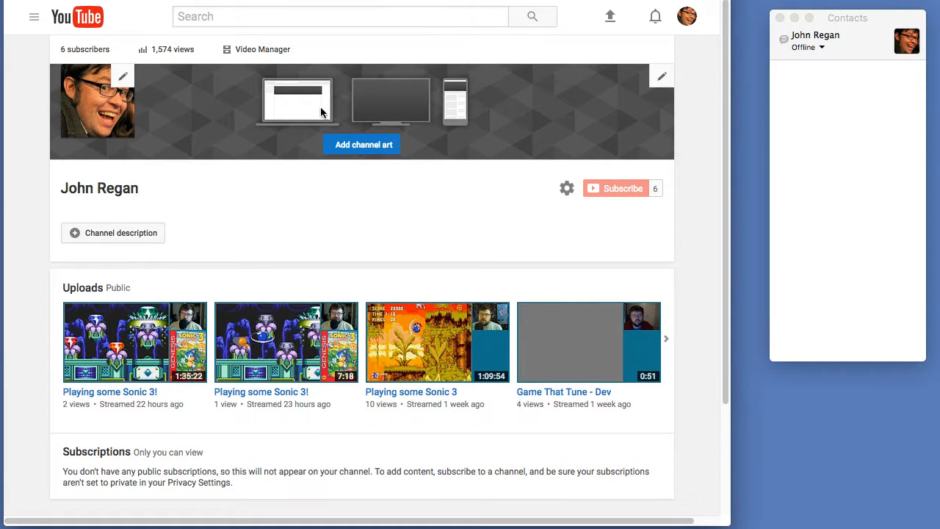
Go through Video Manager > Live Streaming > Events and open the live event's watch page
click(256, 50)
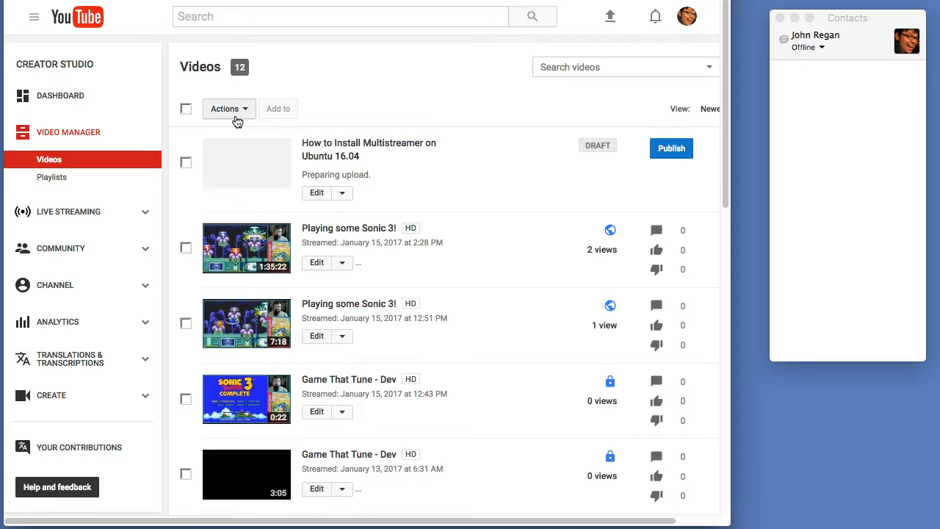
click(79, 212)
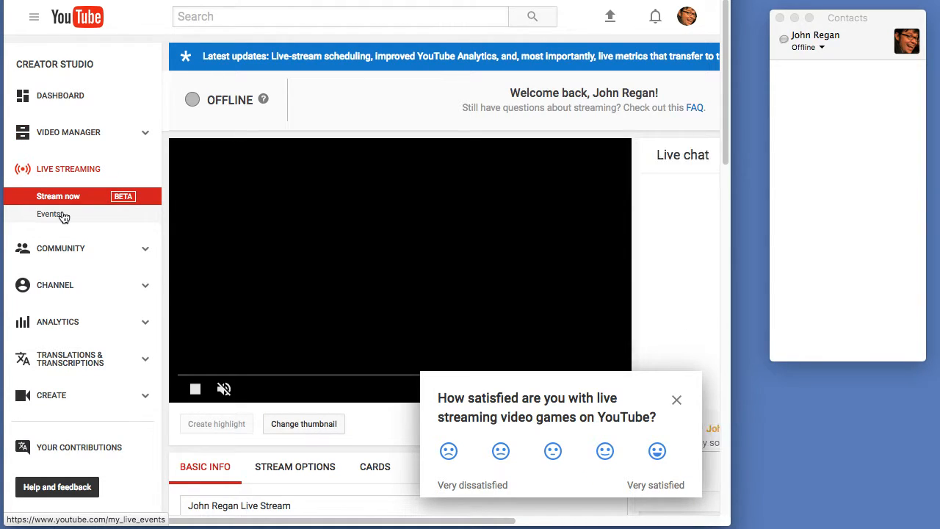
click(63, 215)
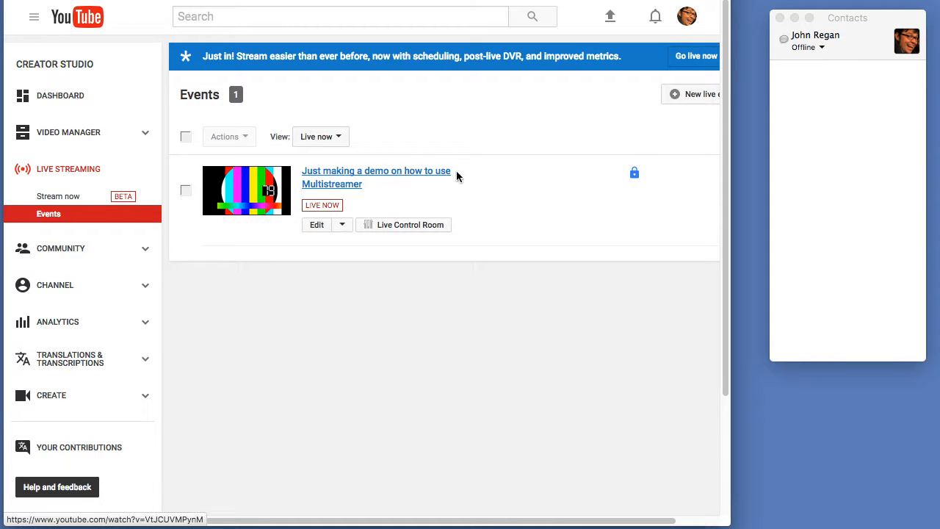
click(353, 174)
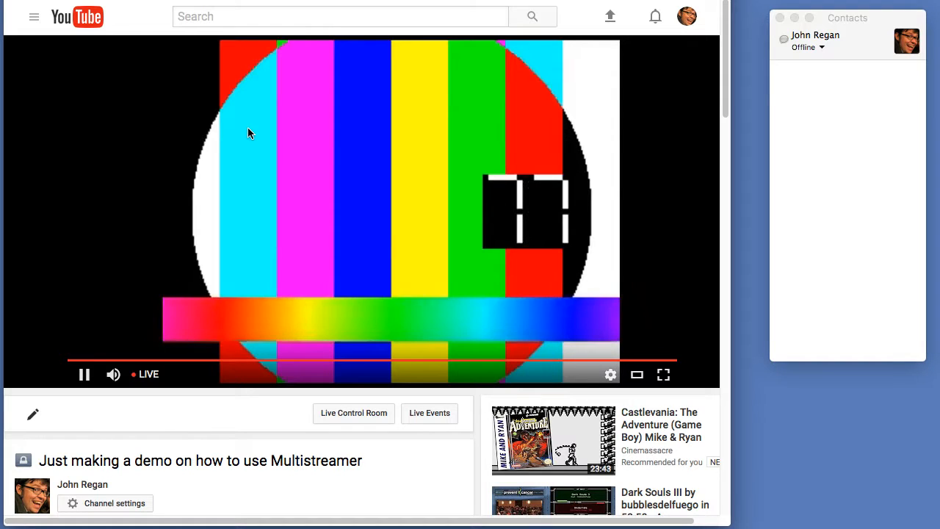
key(super+t)
Load the streamer's Twitch channel page on twitch.tv in the new tab
text(twitch.co)
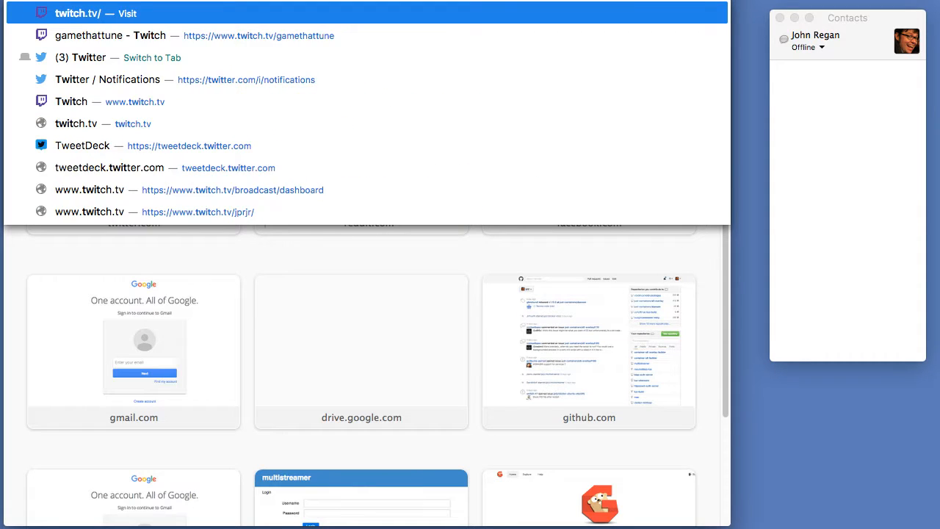
key(BackSpace)
key(BackSpace)
text(tv/jprjr/)
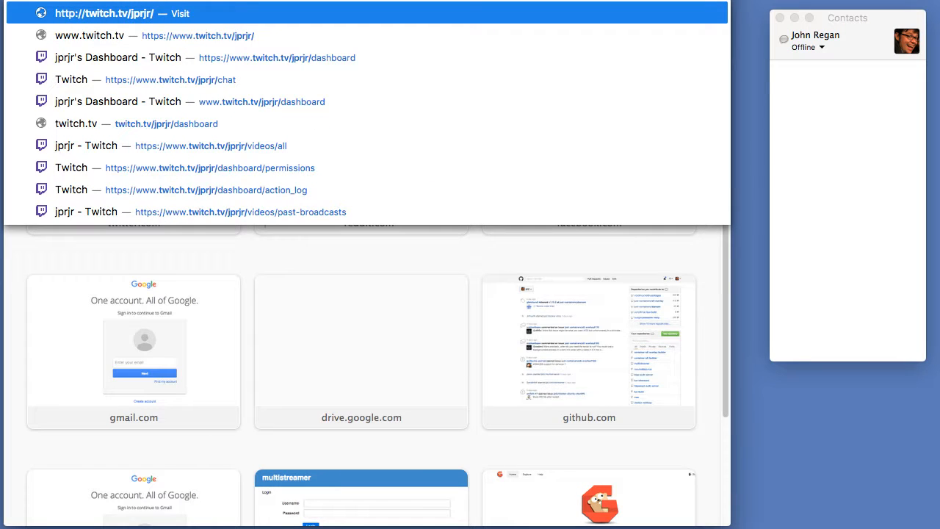
key(Return)
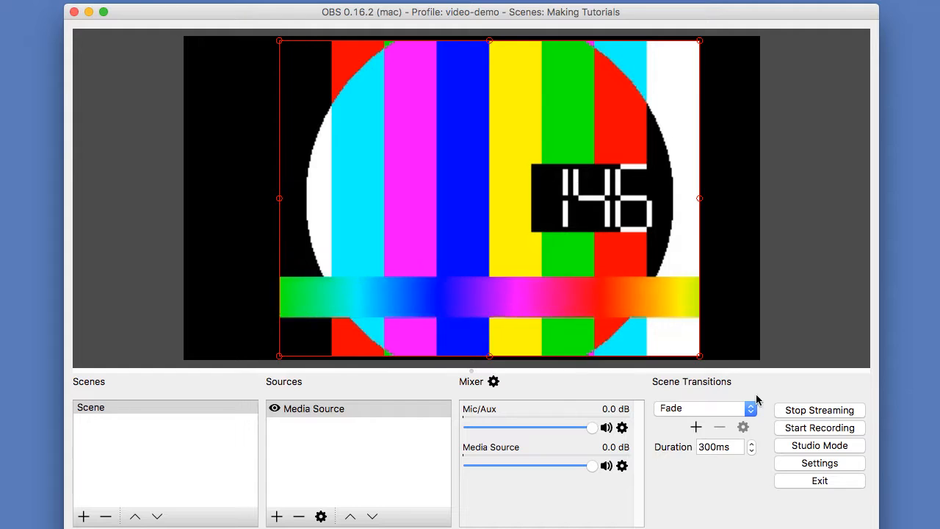
Stop the live stream and switch over to the browser desktop
click(820, 410)
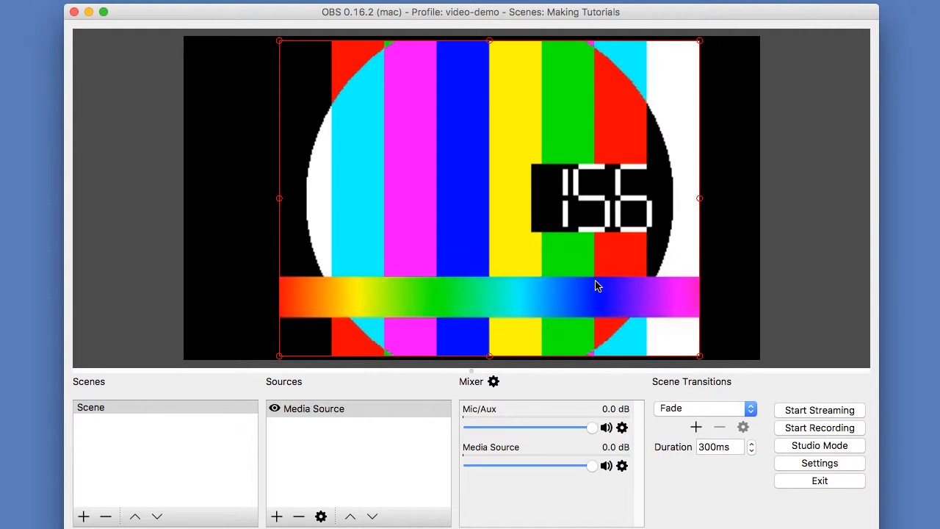
key(ctrl+Right)
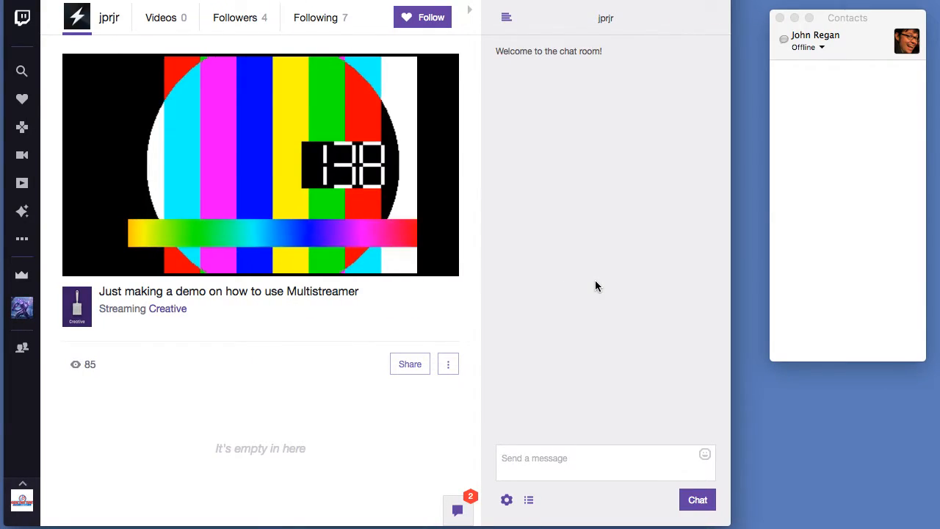
Check IRC Info on the multistreamer main page (port 7000, SSL), then bring Adium's contacts forward
click(58, 1)
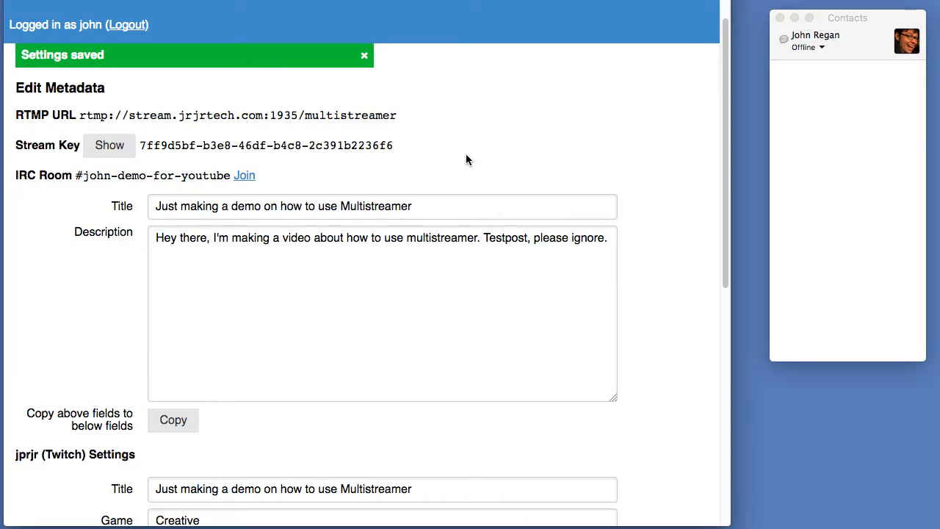
scroll(432, 146, down, 10)
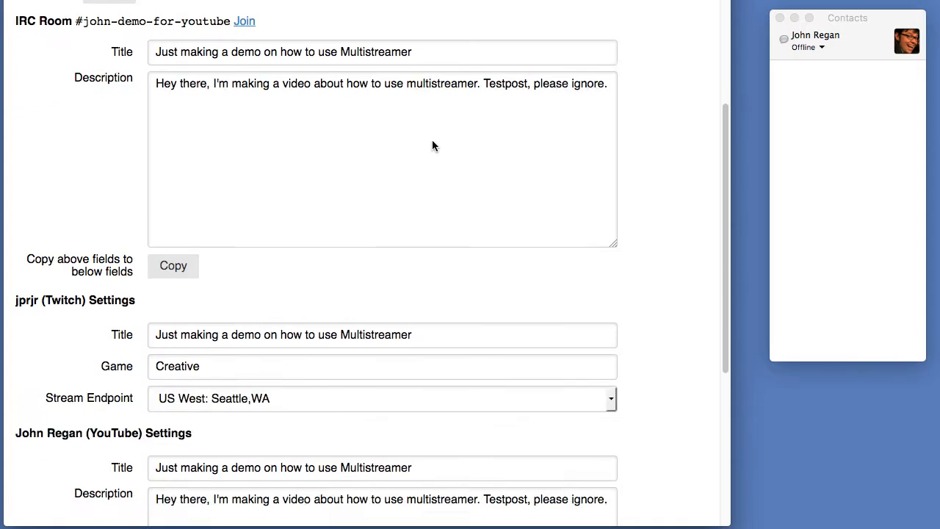
scroll(432, 145, up, 10)
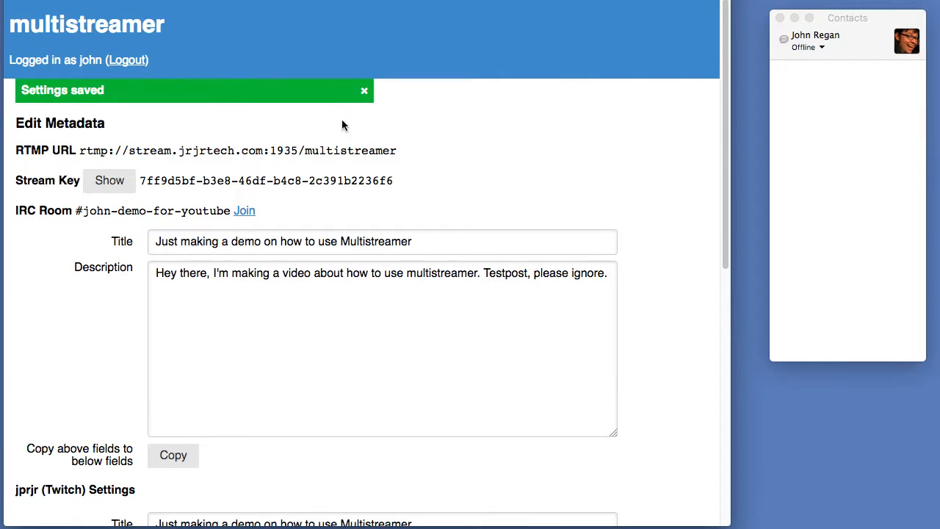
click(80, 28)
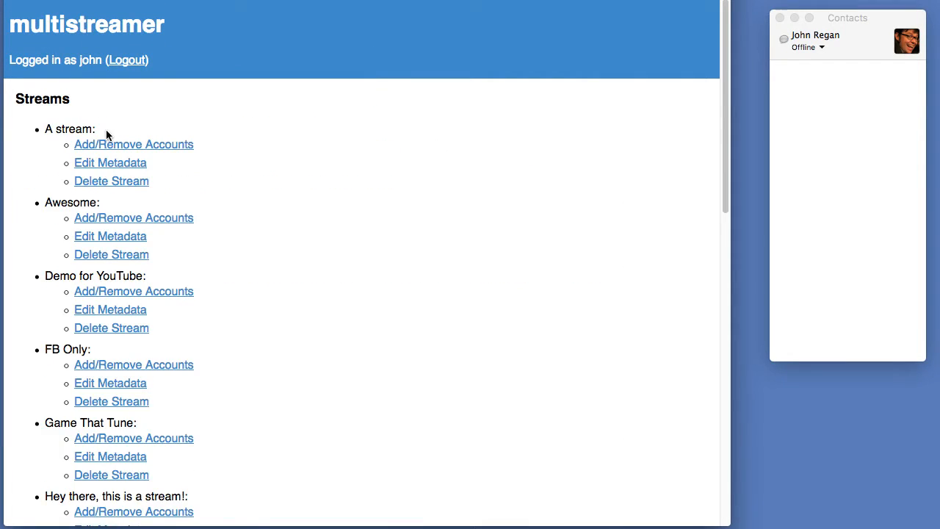
scroll(106, 130, down, 15)
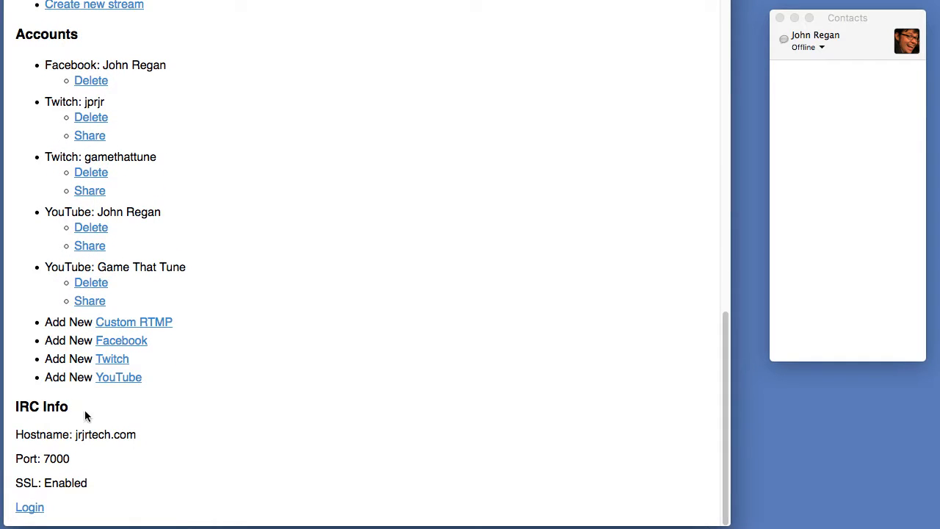
scroll(254, 352, up, 15)
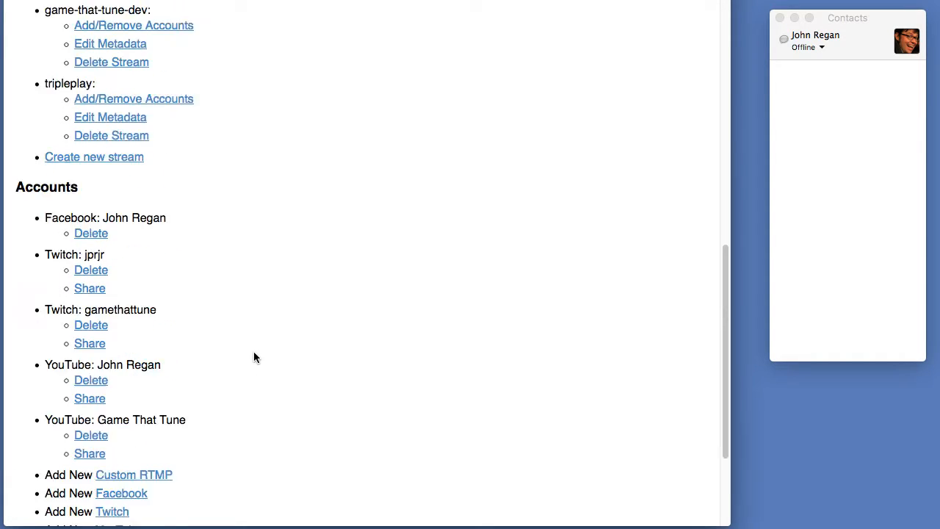
scroll(254, 357, down, 15)
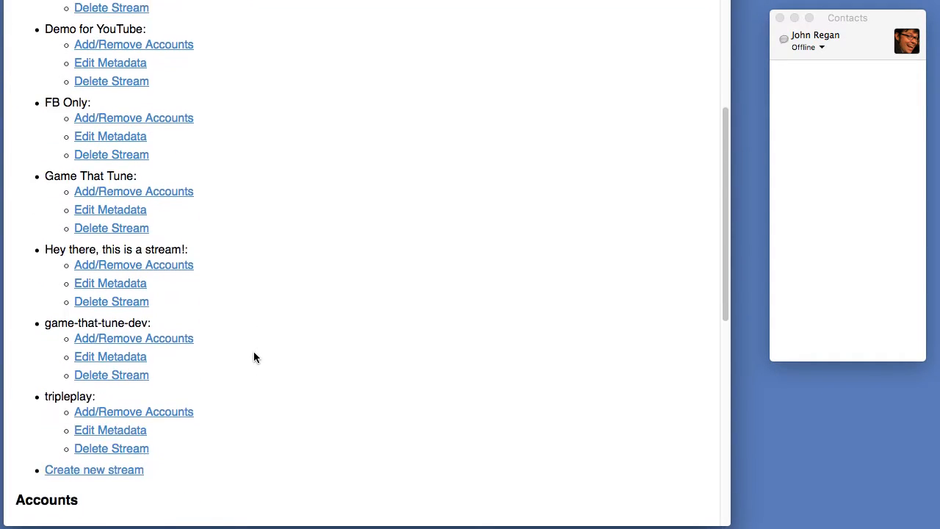
click(832, 211)
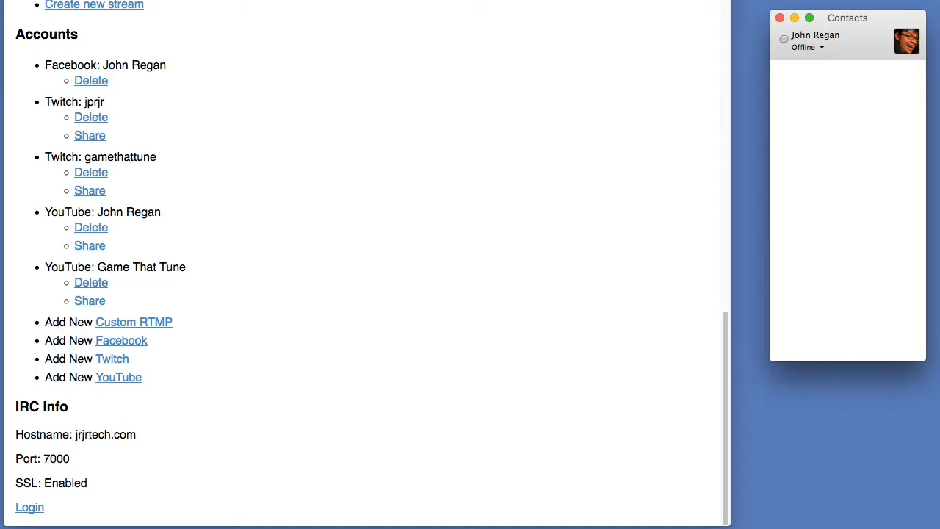
Start adding a new IRC account in Adium and reposition its setup window
click(55, 0)
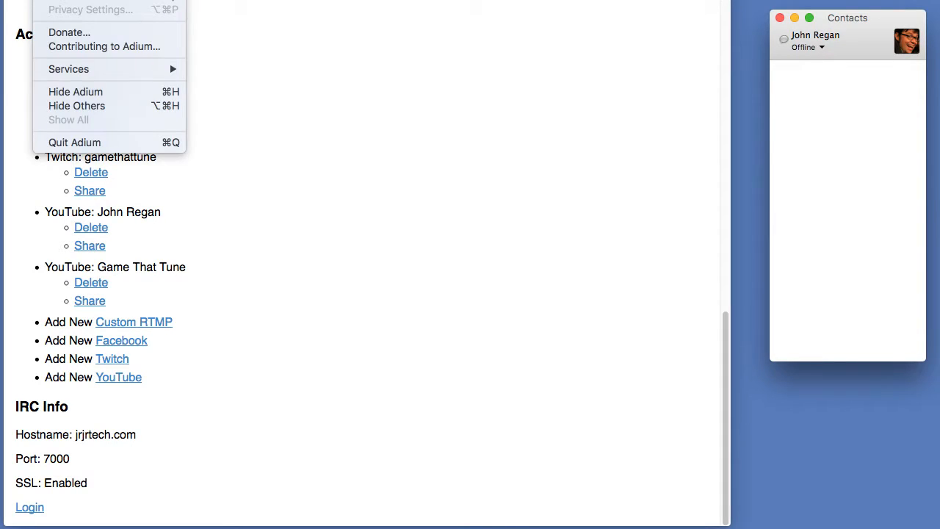
mouse_move(92, 0)
mouse_move(153, 74)
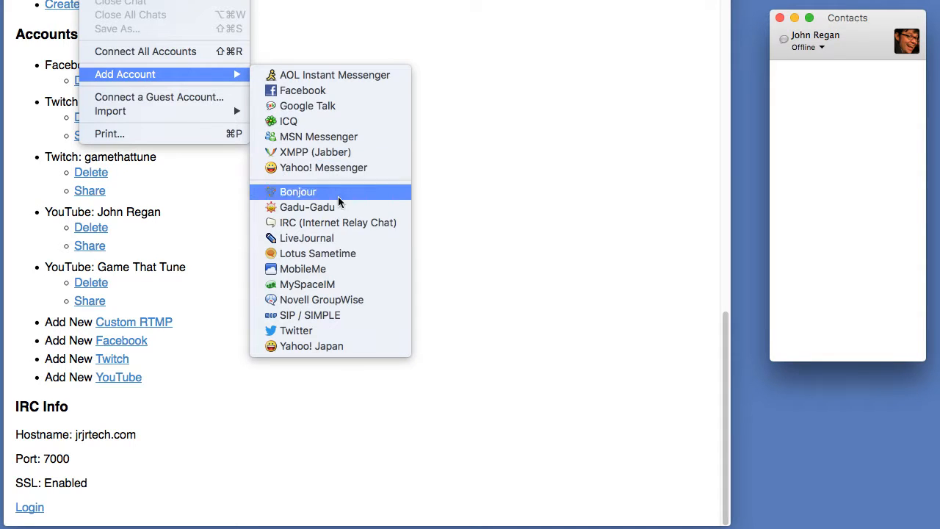
click(353, 227)
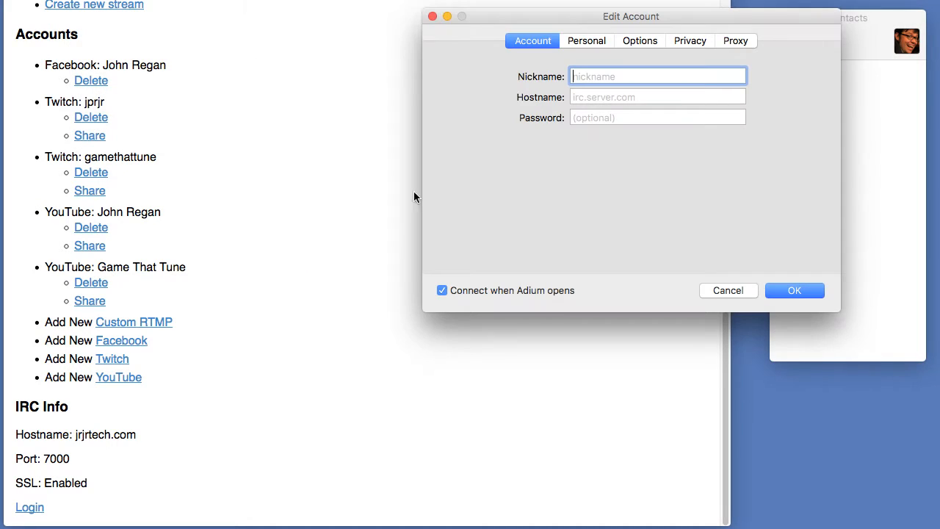
drag(713, 12, 552, 107)
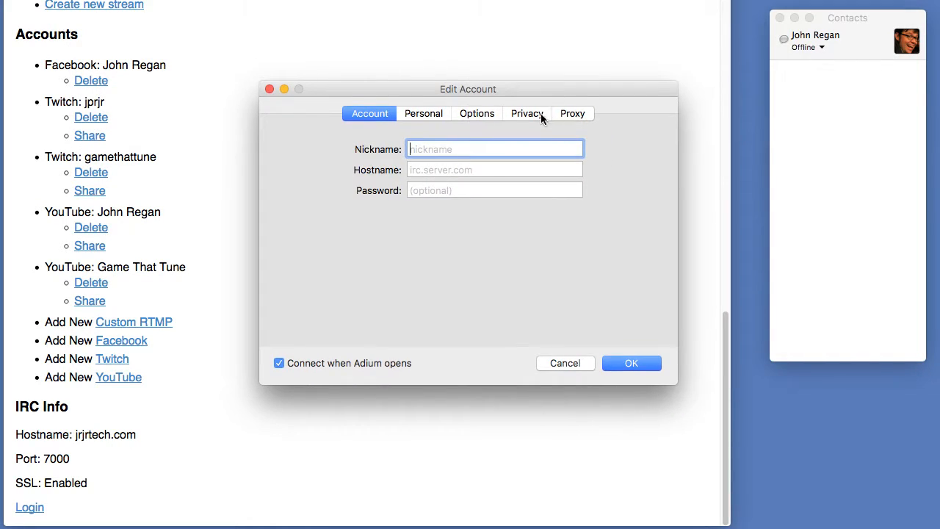
scroll(254, 150, up, 15)
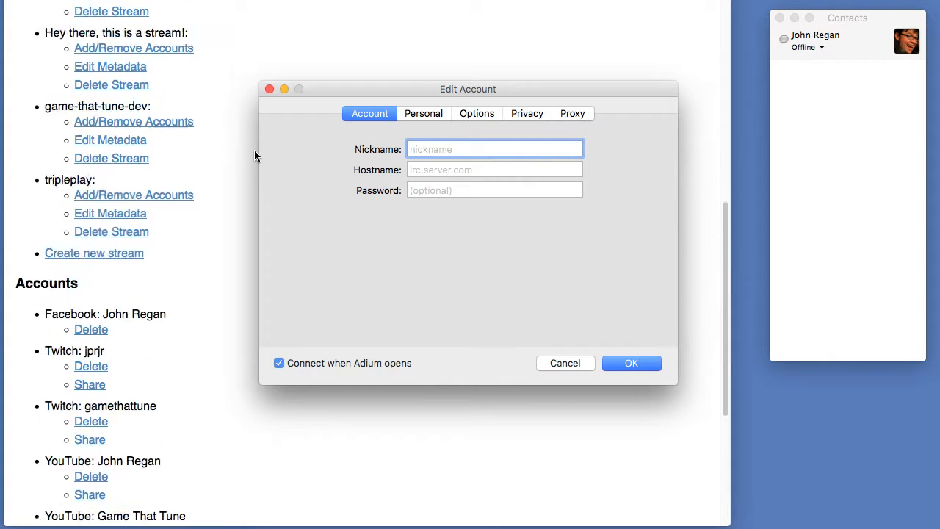
scroll(254, 151, up, 2)
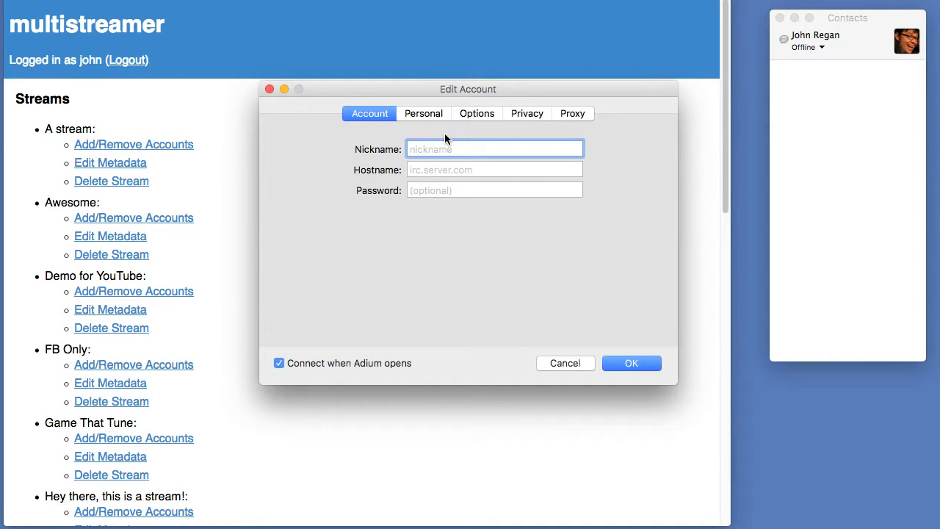
Enter the nickname, hostname stream.jrjrtech.com and password, then view the Personal and Options tabs
text(john)
click(453, 171)
text(stre)
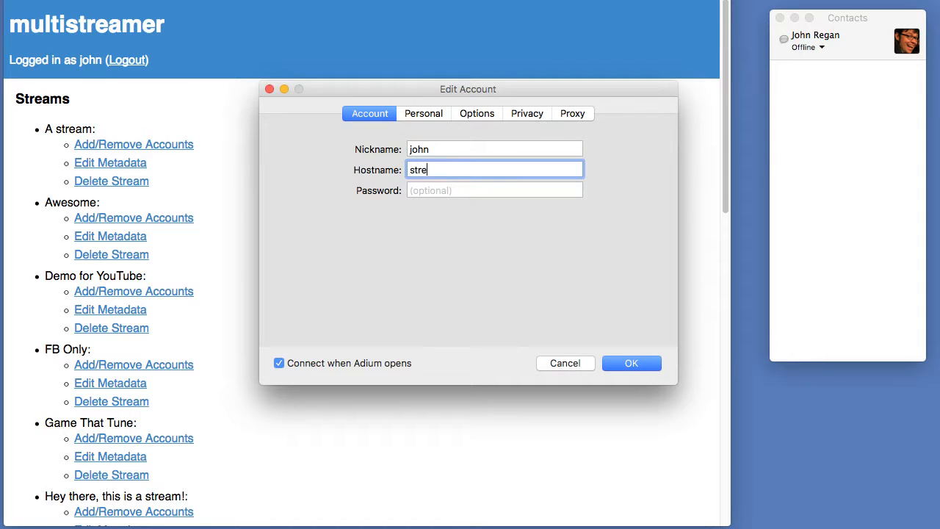
text(am.jrjrtech.com)
key(Tab)
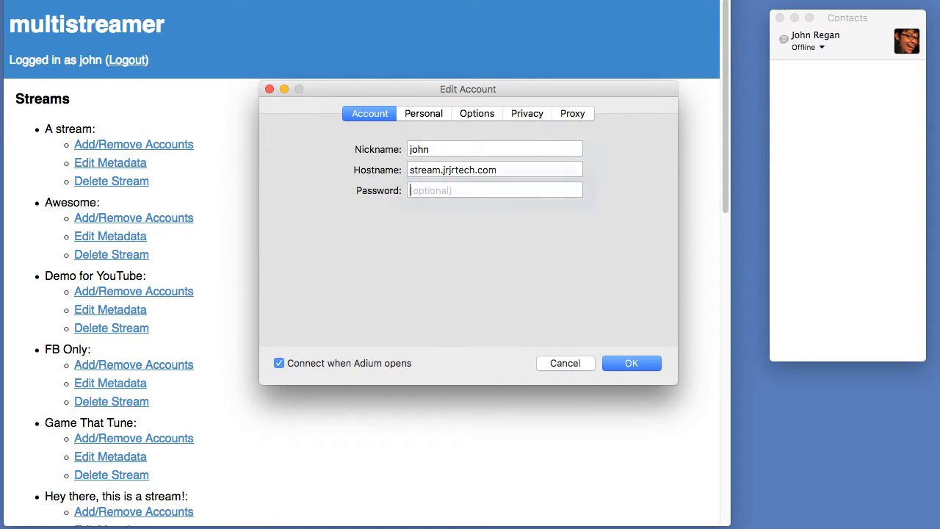
text(••••••••••••)
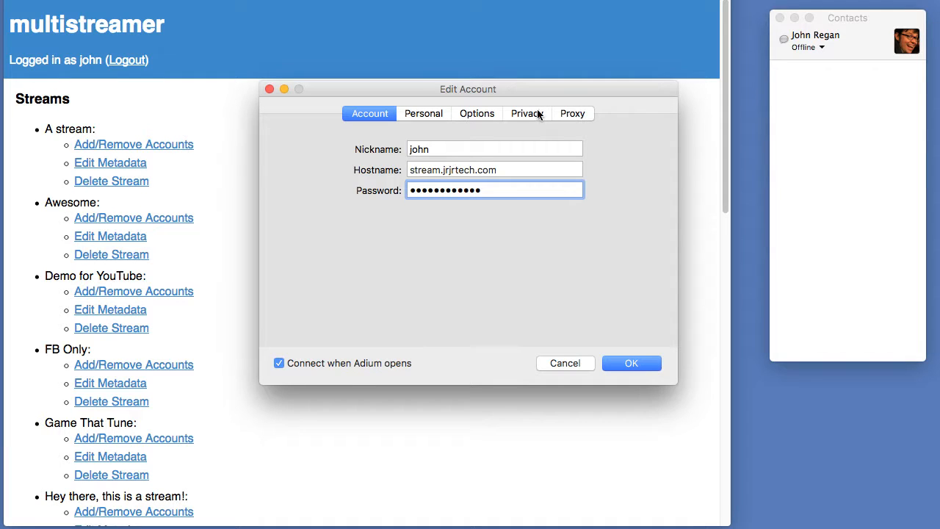
click(438, 115)
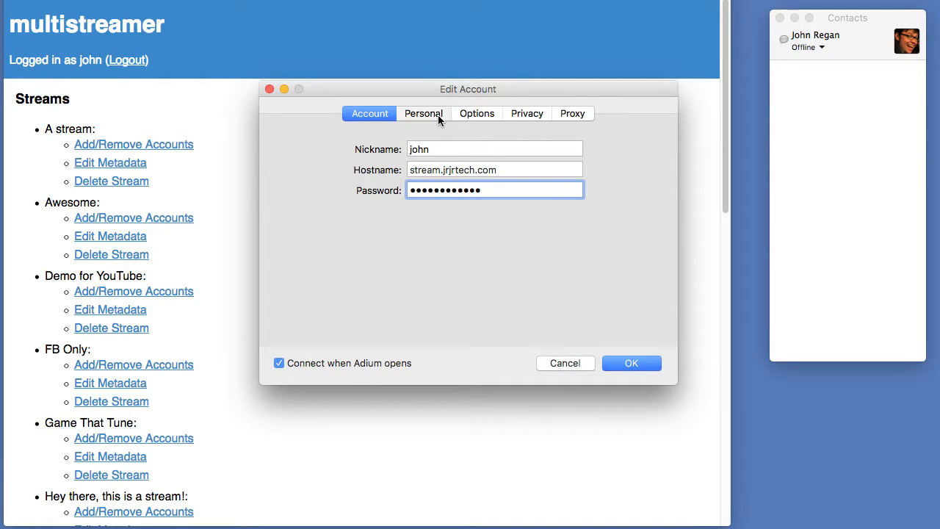
click(466, 117)
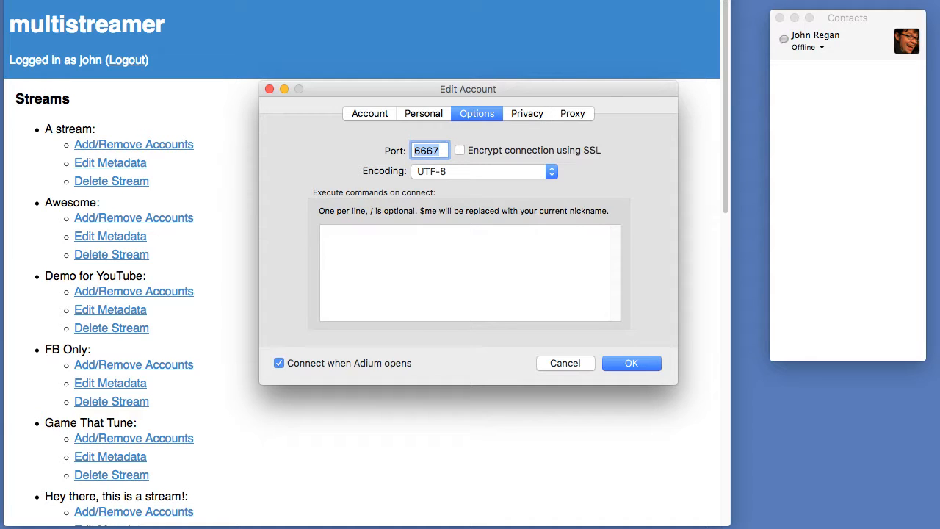
Recheck the multistreamer IRC info, then return to the account settings window
click(354, 441)
scroll(352, 441, down, 10)
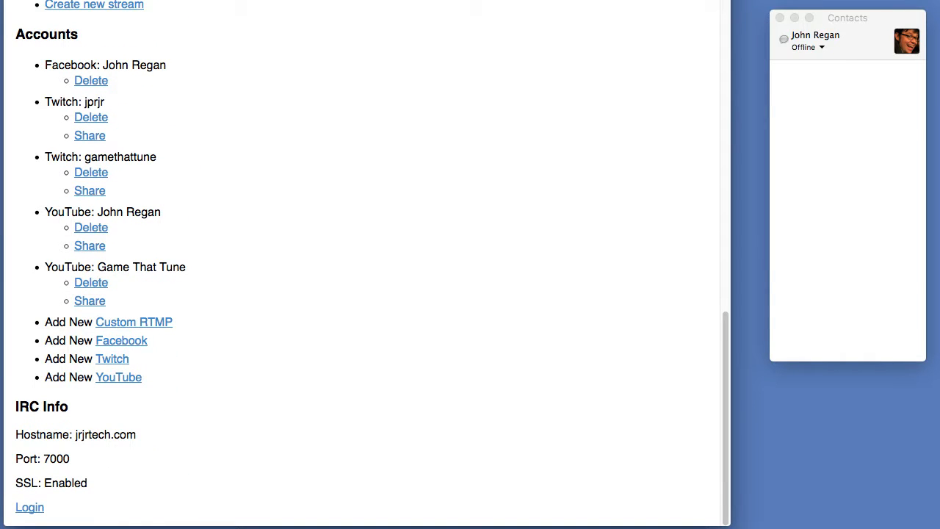
key(super+Tab)
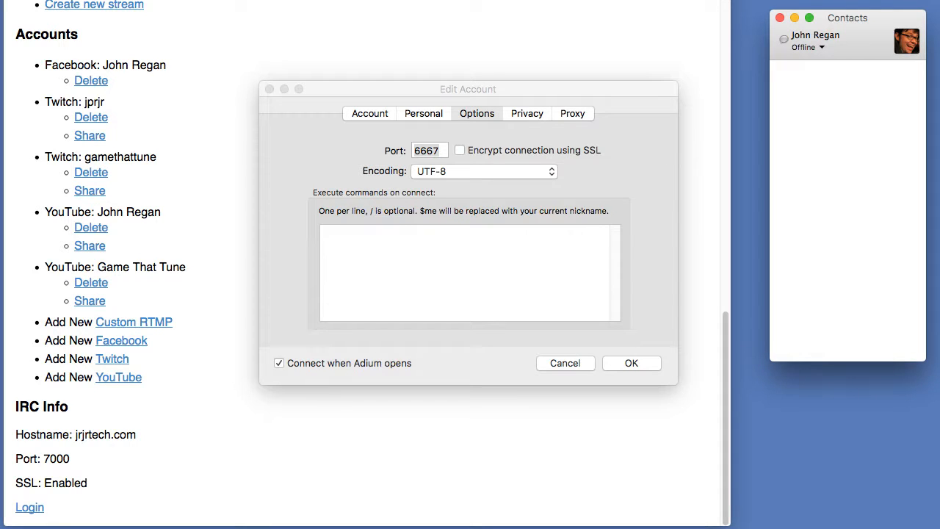
Set the port to 7000, enable SSL encryption, and save the IRC account
click(417, 151)
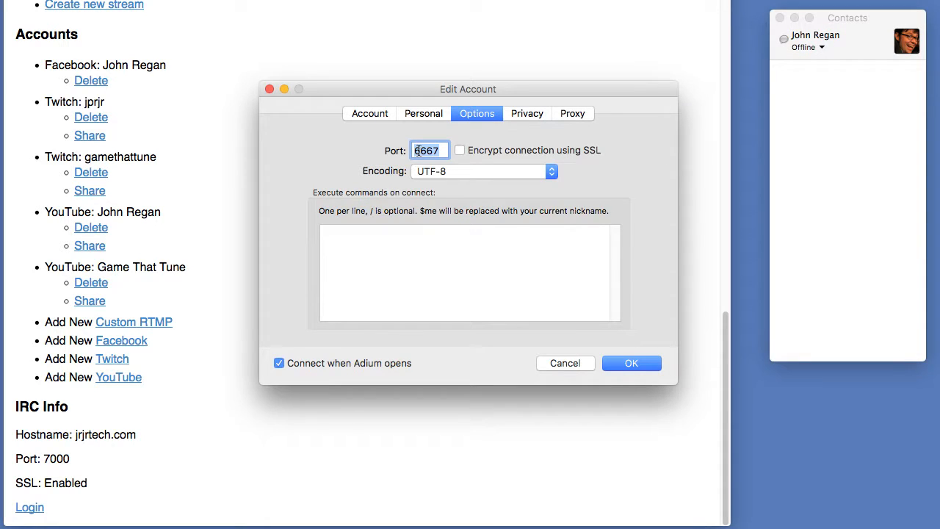
text(7000)
click(511, 150)
click(631, 362)
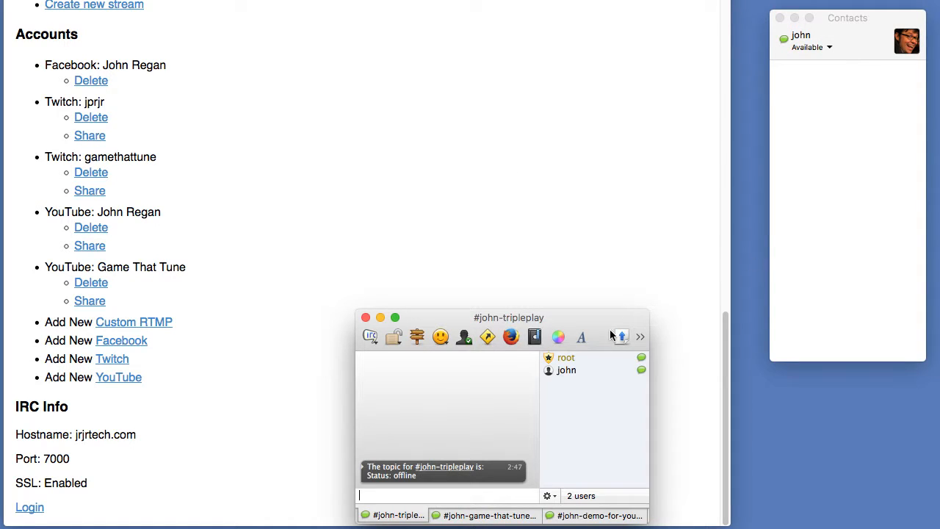
Close the tripleplay, Game That Tune dev and YouTube demo channel chats, repositioning and shrinking the window
click(364, 518)
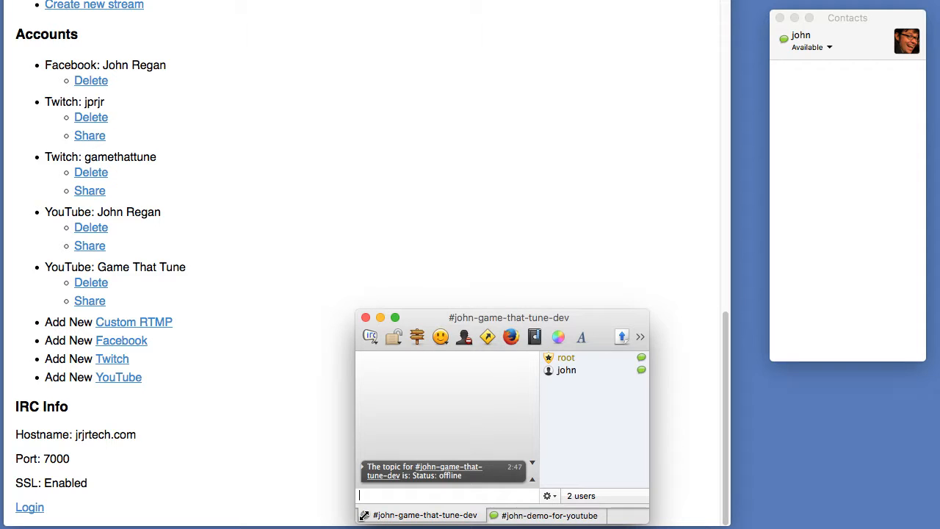
drag(415, 317, 648, 94)
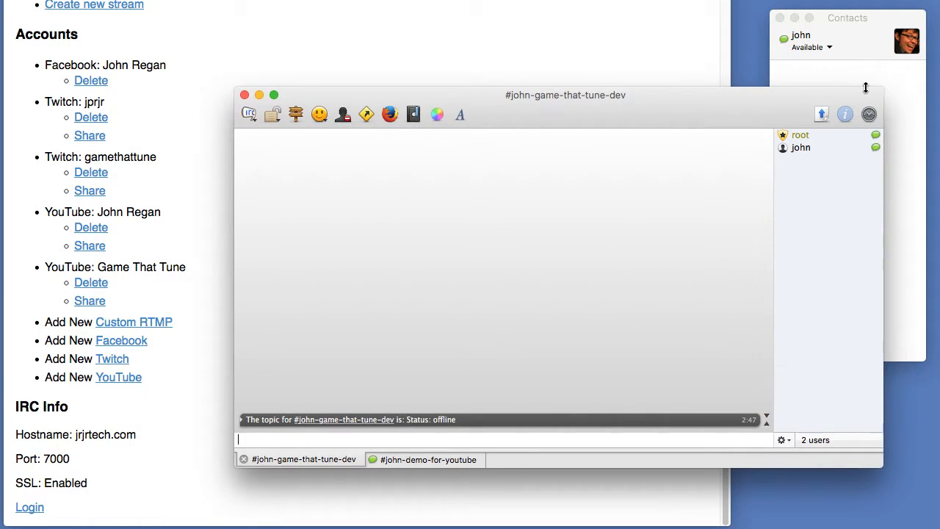
drag(867, 89, 769, 110)
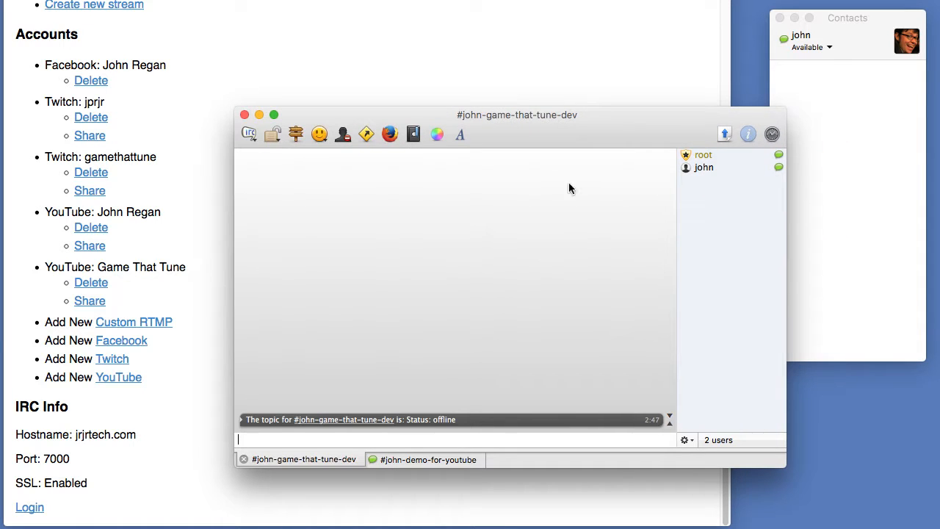
click(243, 459)
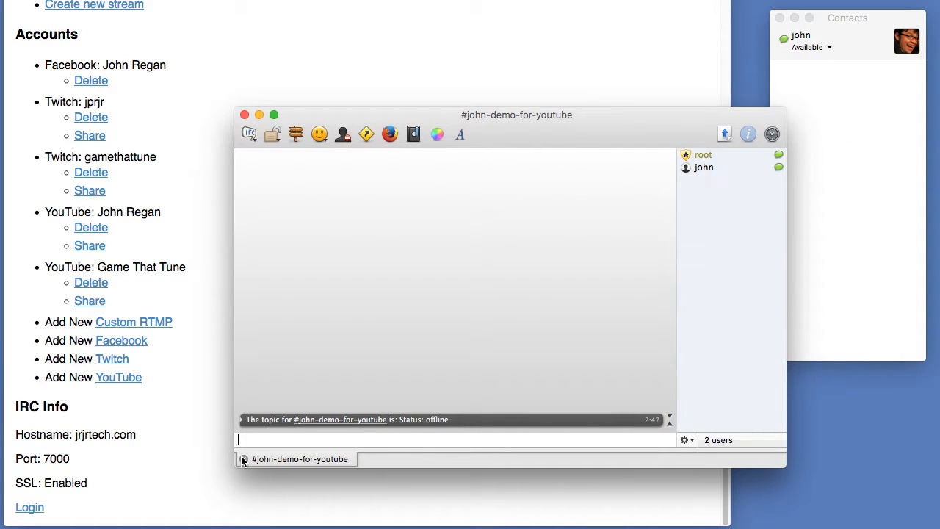
click(243, 459)
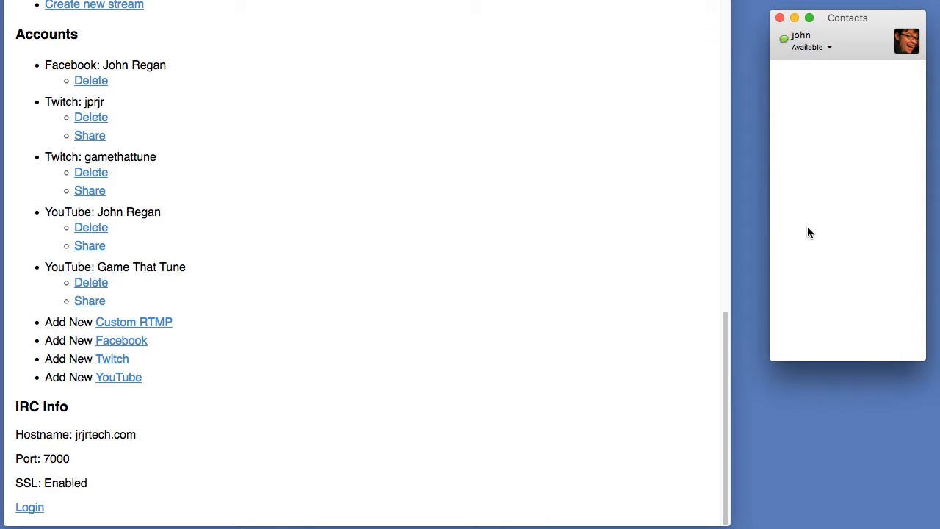
Back in multistreamer, open Edit Metadata for the Demo for YouTube stream
click(470, 243)
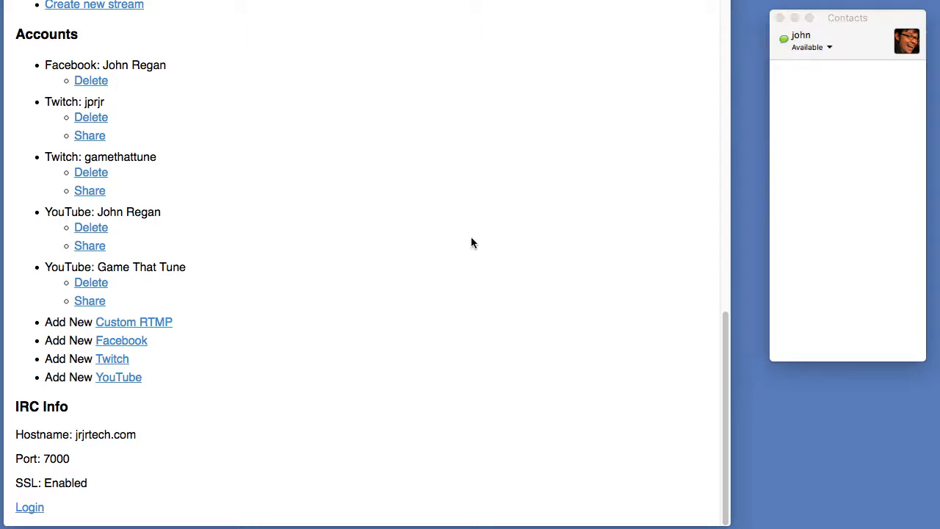
scroll(470, 243, up, 10)
scroll(470, 243, up, 5)
scroll(470, 243, down, 9)
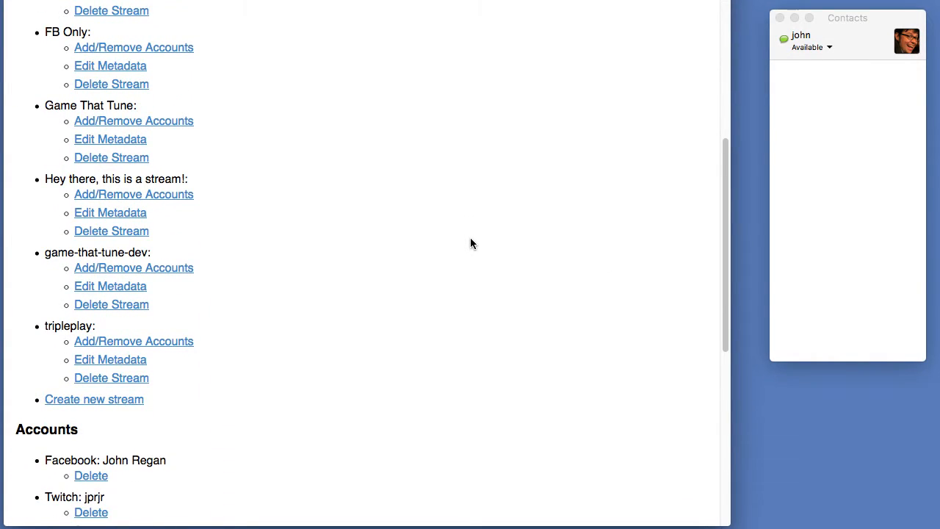
scroll(470, 239, up, 5)
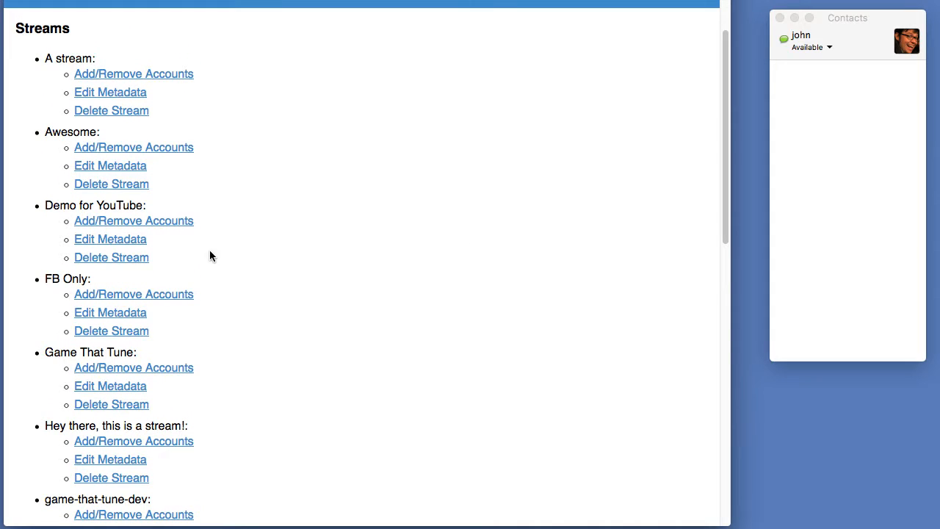
click(125, 241)
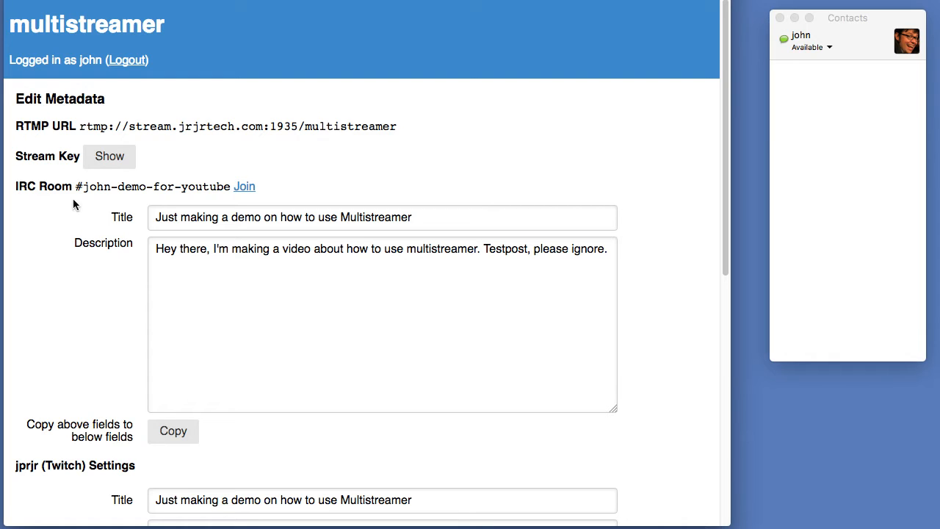
Copy the IRC room name #john-demo-for-youtube and switch to Adium
drag(75, 190, 230, 188)
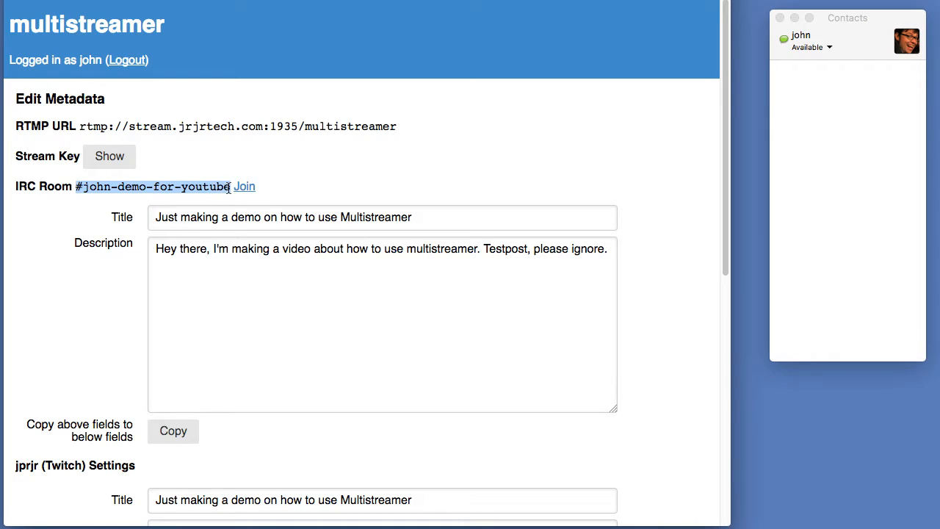
right_click(169, 190)
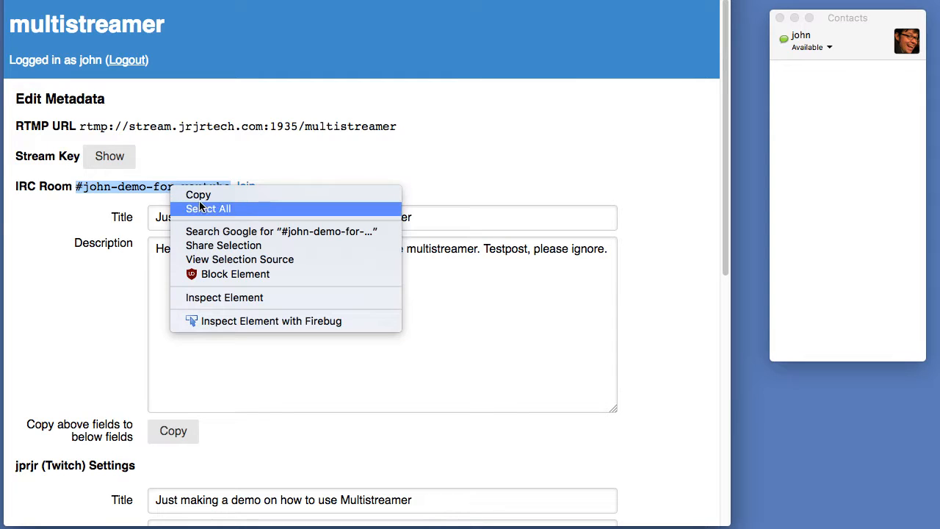
click(198, 194)
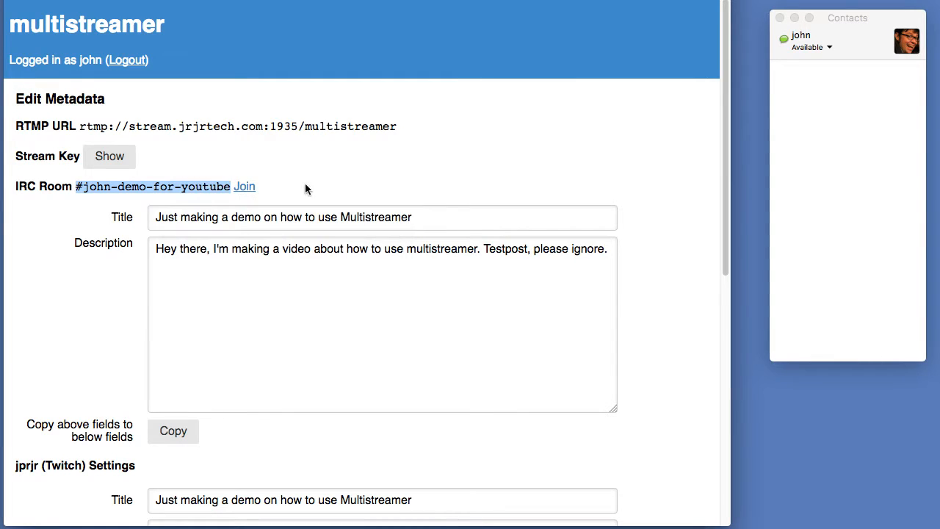
click(863, 184)
click(94, 0)
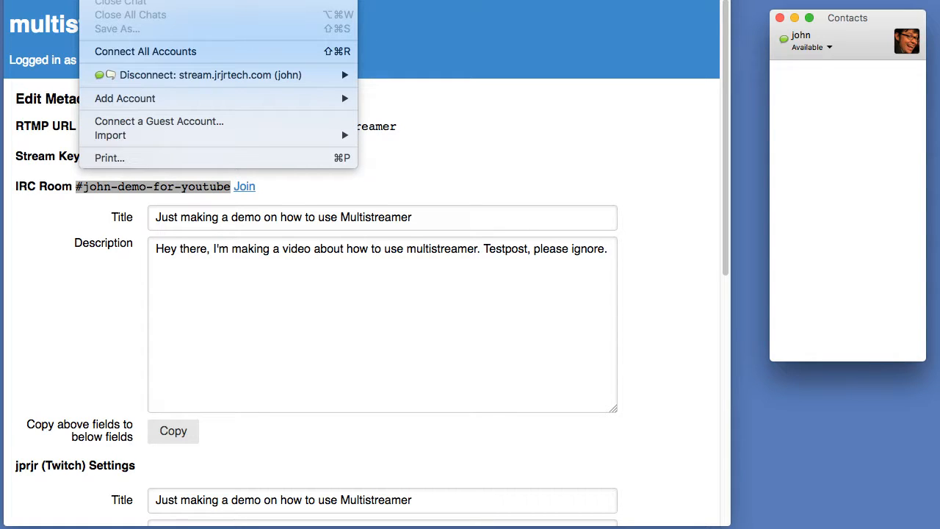
Join the #john-demo-for-youtube IRC channel by pasting its name into Join Chat
click(146, 0)
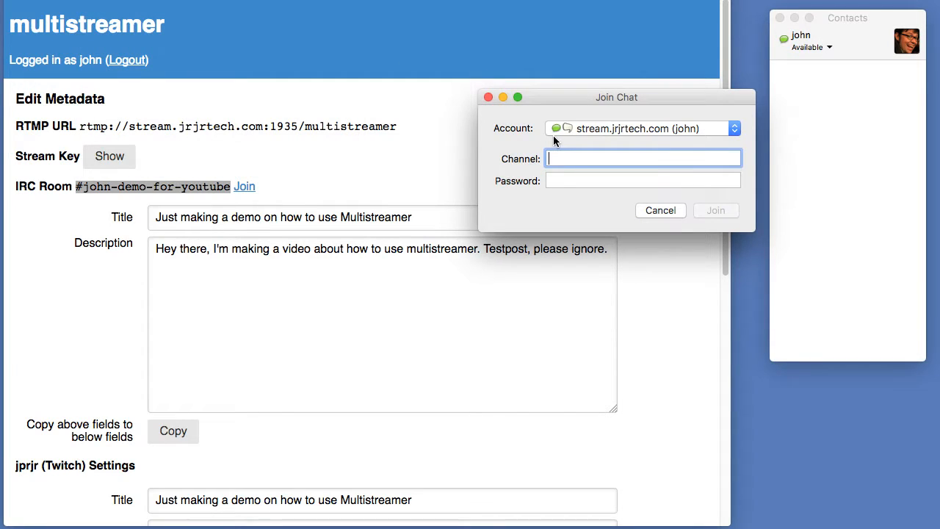
key(super+v)
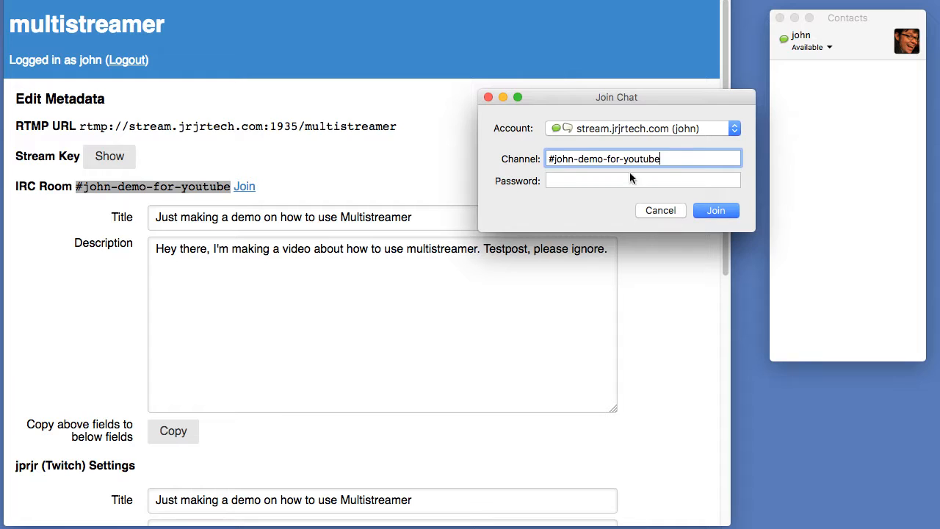
click(716, 211)
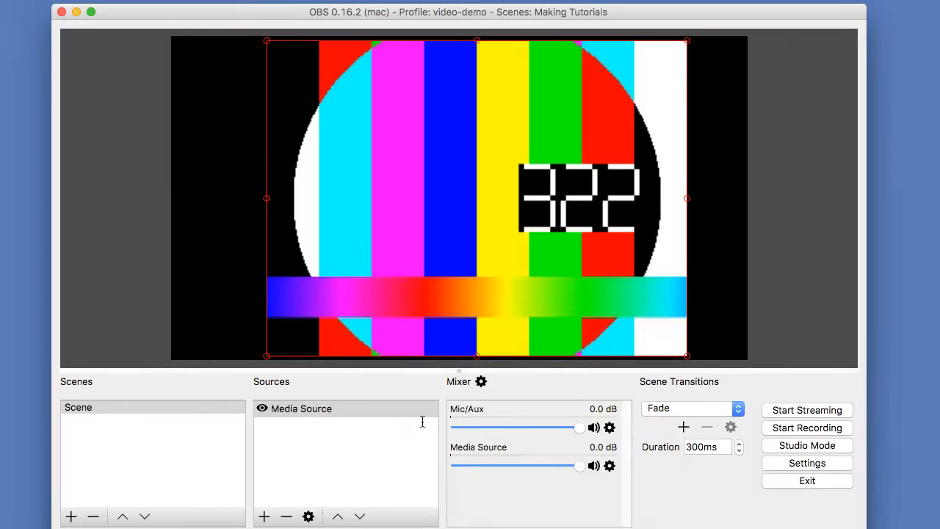
Start streaming the colour-bar media source from OBS Studio
click(794, 413)
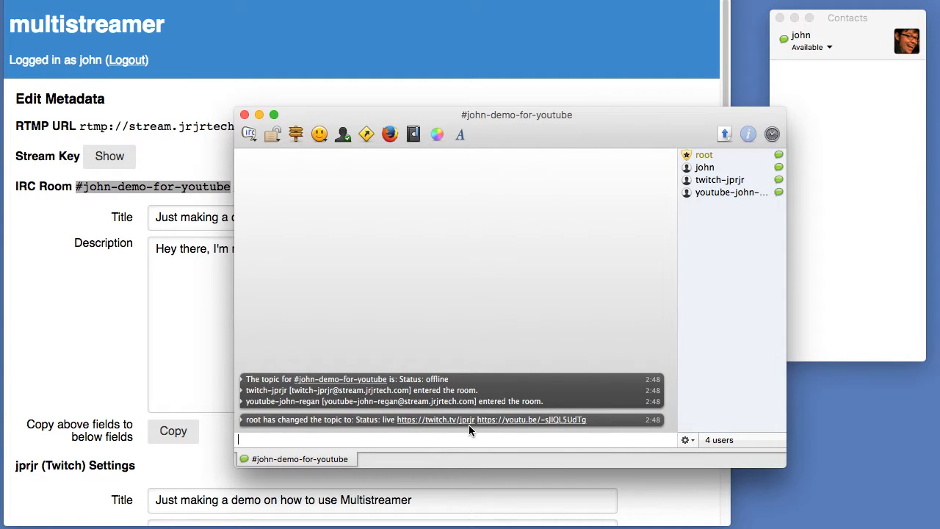
Widen the room window and its user list so the relay users' full names show
click(717, 182)
click(719, 191)
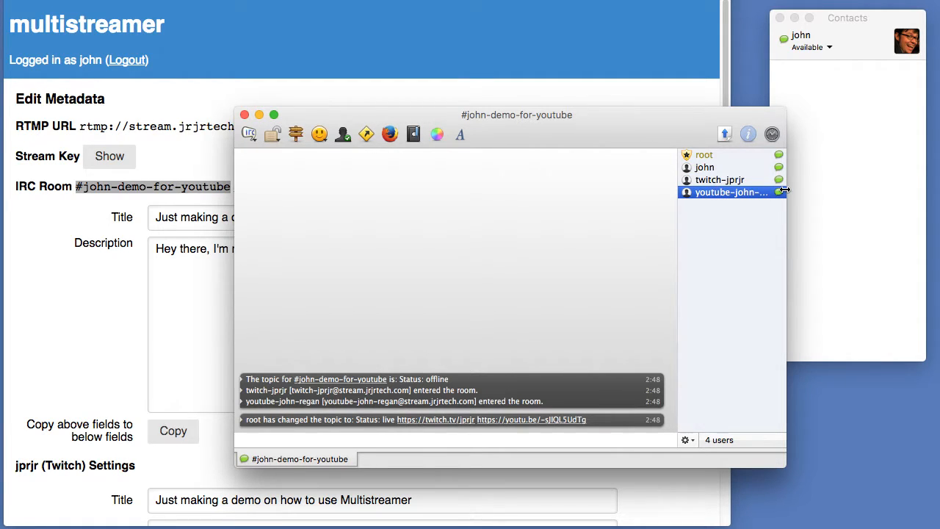
drag(785, 190, 827, 191)
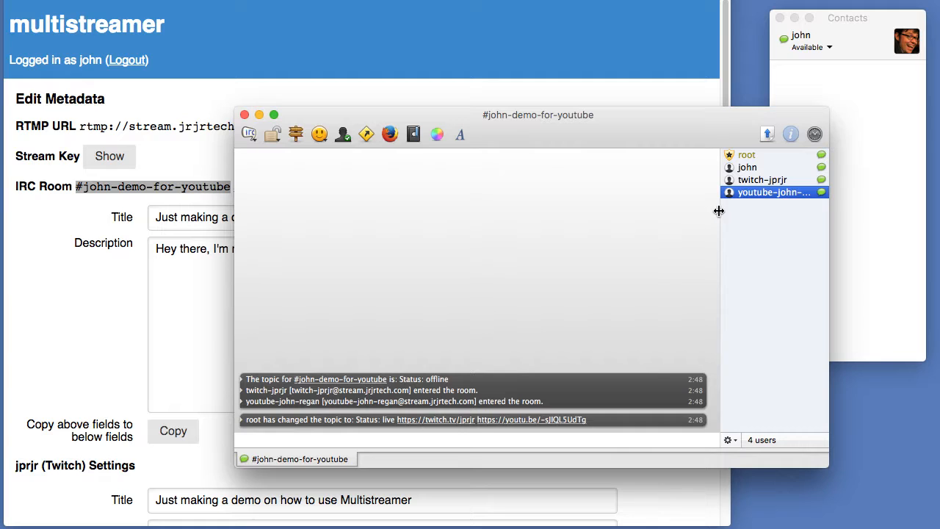
drag(719, 211, 657, 221)
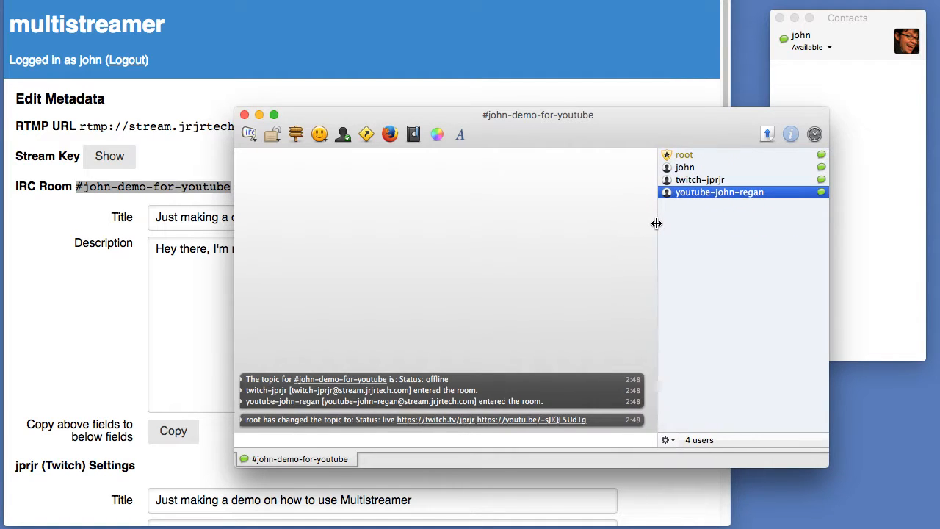
Check the Twitch and YouTube relay users' details, then open the topic's youtu.be link
click(735, 182)
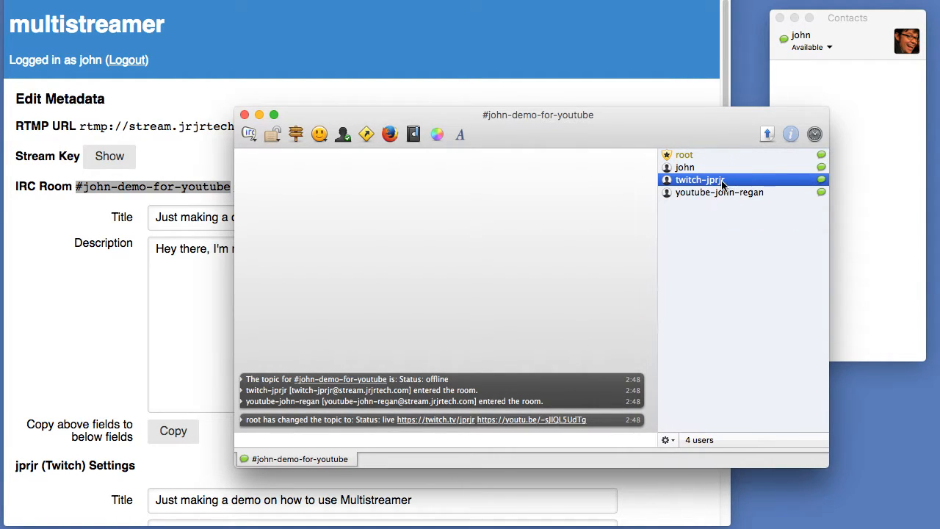
mouse_move(707, 184)
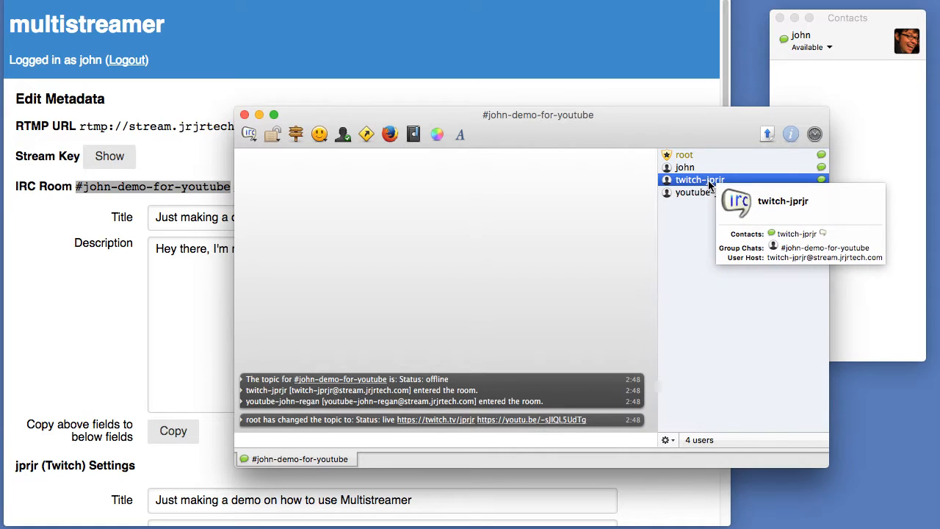
click(702, 191)
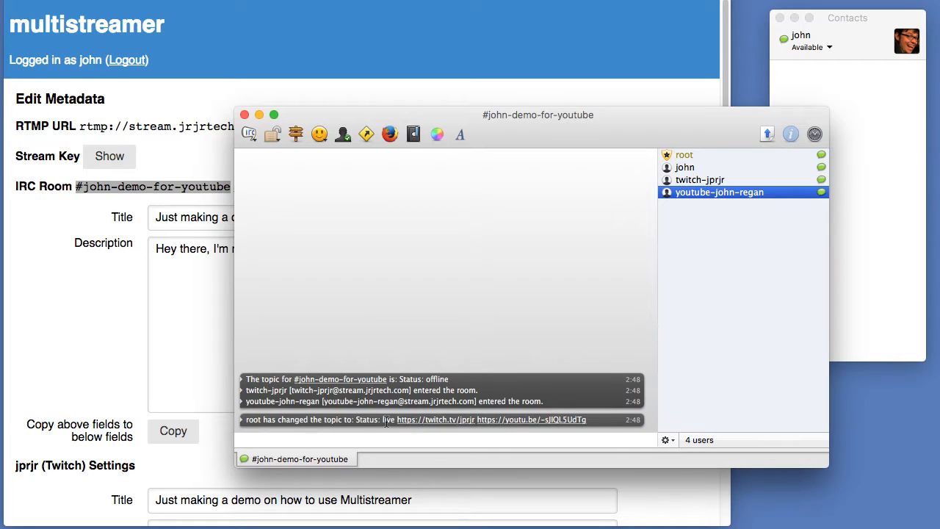
click(512, 421)
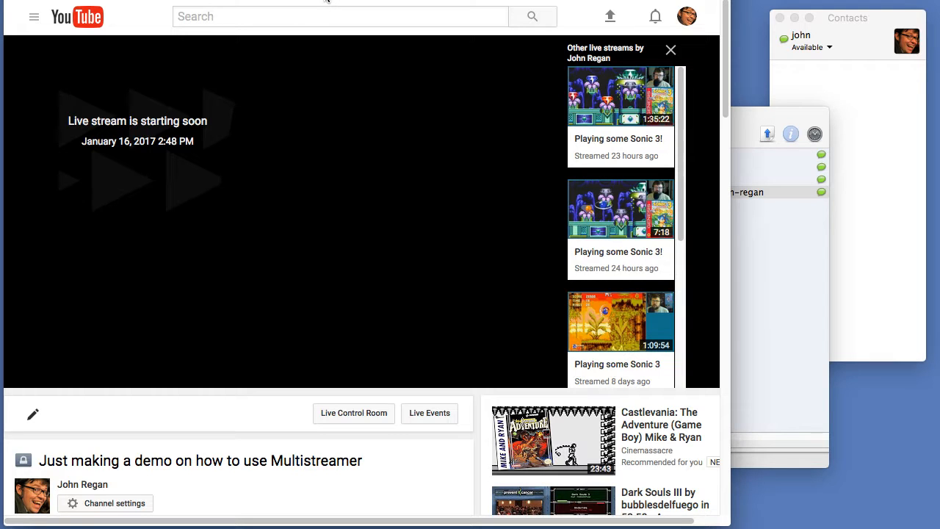
Reload the YouTube watch page to start the stream, then open the topic's twitch.tv link
click(319, 0)
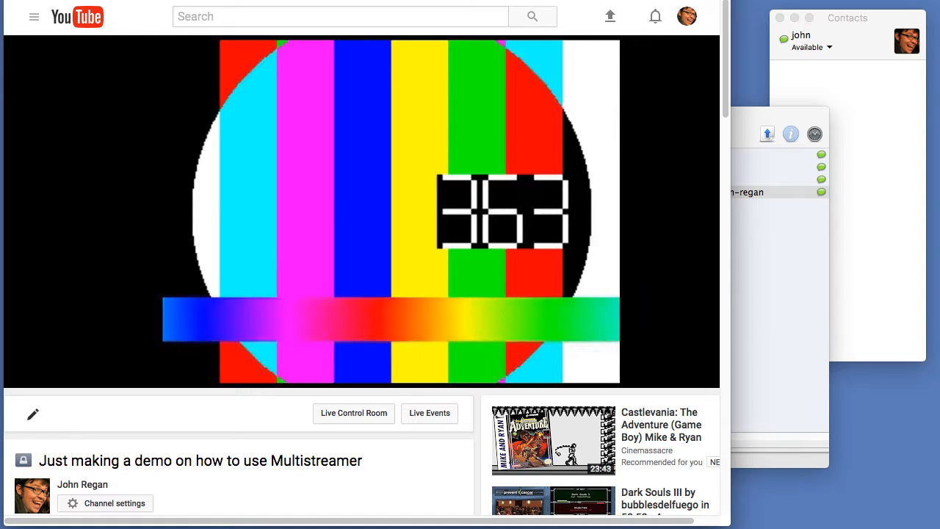
click(821, 378)
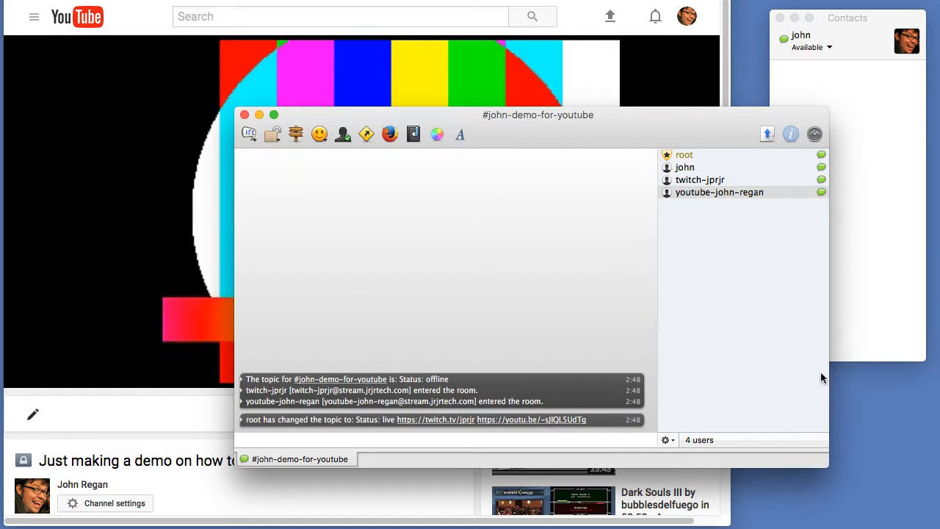
click(441, 424)
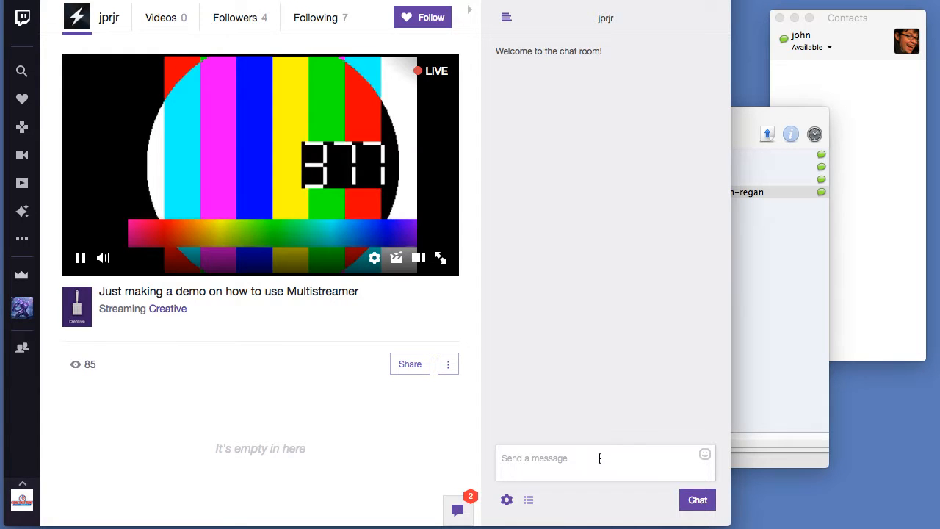
Post 'Huzzah!!!' in Twitch chat and bring the Adium room forward to see it relayed
click(600, 458)
text(Huzzah!!!)
key(Return)
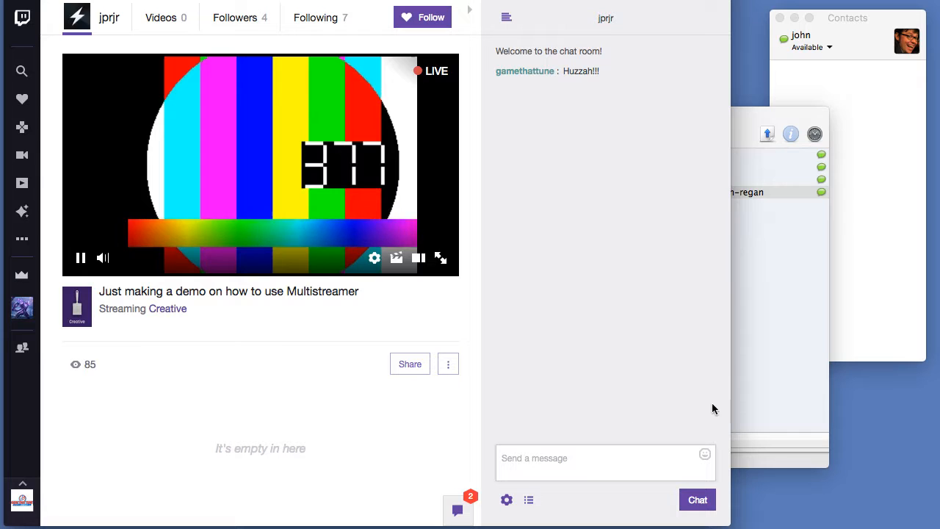
click(778, 447)
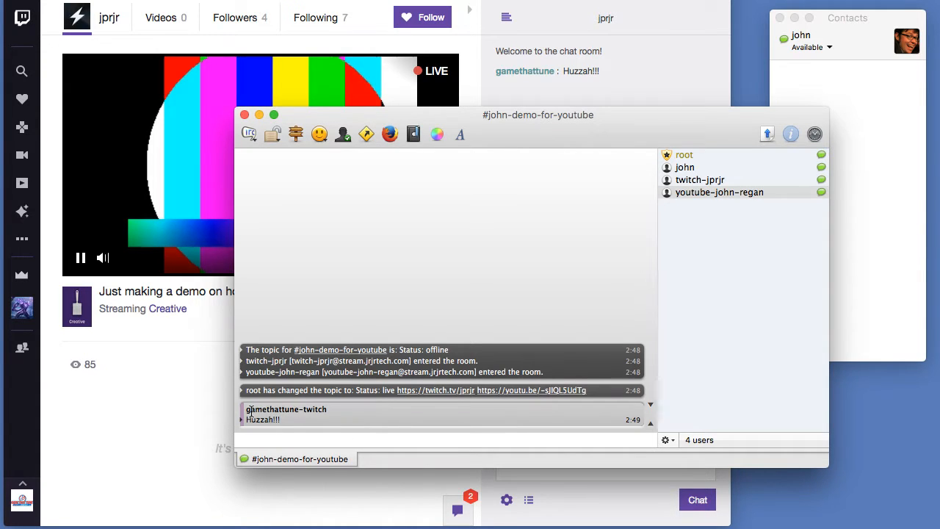
Reply 'Yeah man this is awesome' to the tab-completed Twitch relay nick in the Adium room
drag(247, 409, 311, 412)
click(311, 412)
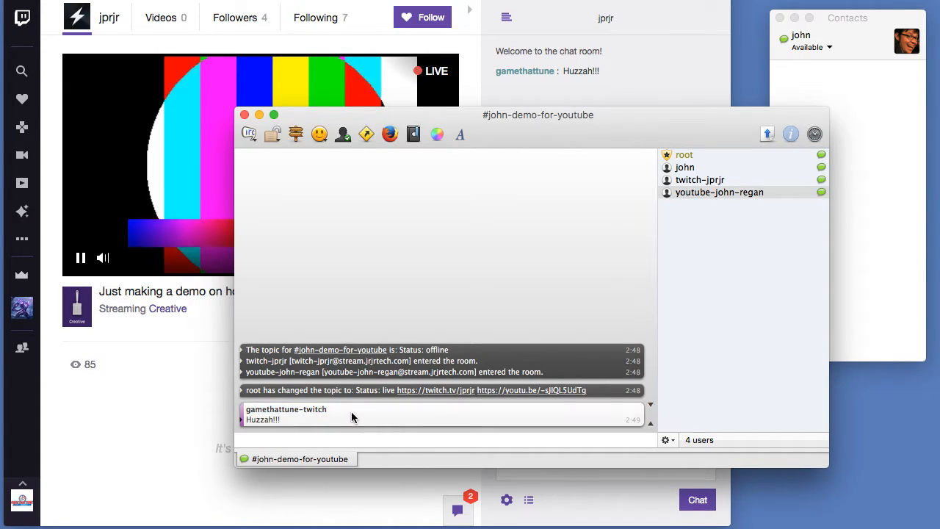
click(301, 438)
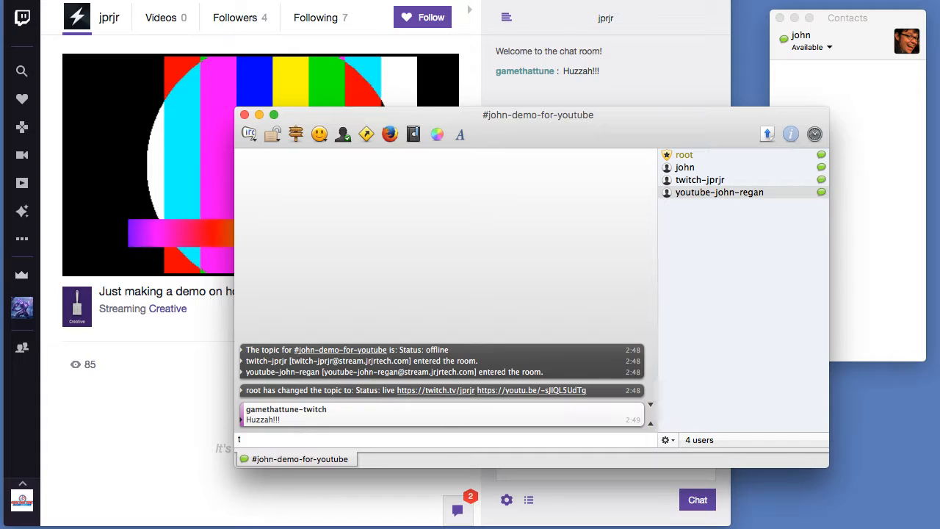
text(tw)
key(Tab)
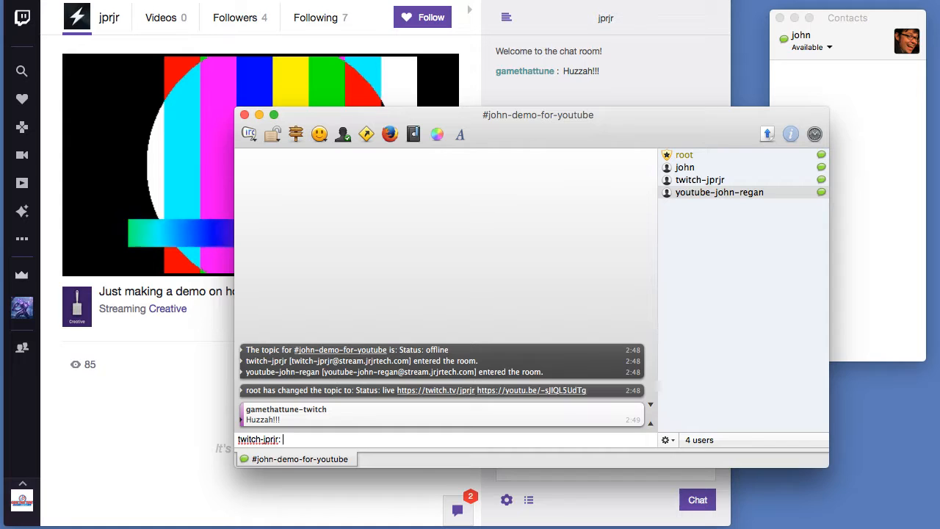
key(BackSpace)
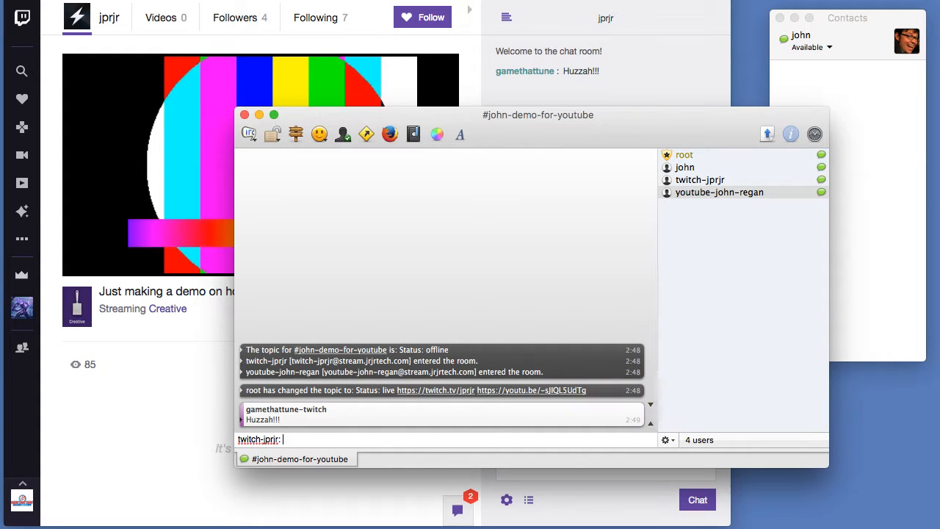
text(Ye)
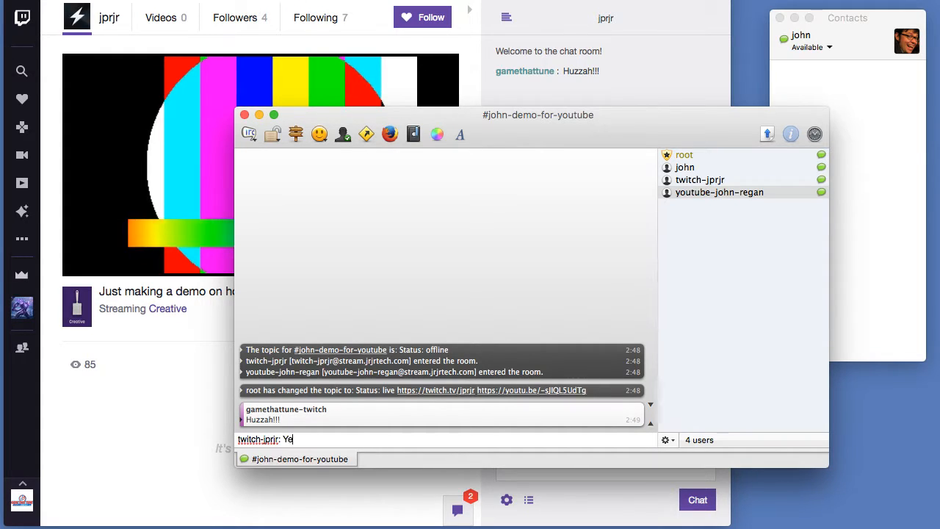
text(ah man this is awesome)
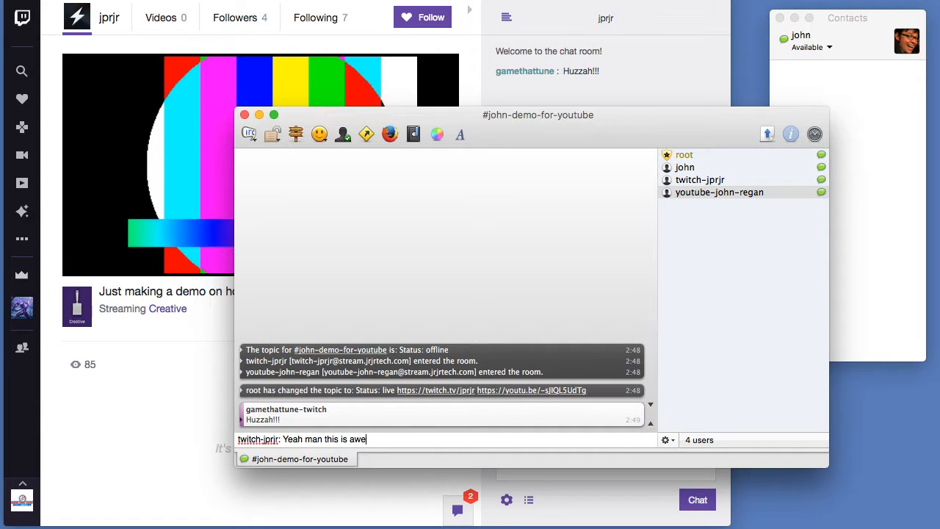
key(Return)
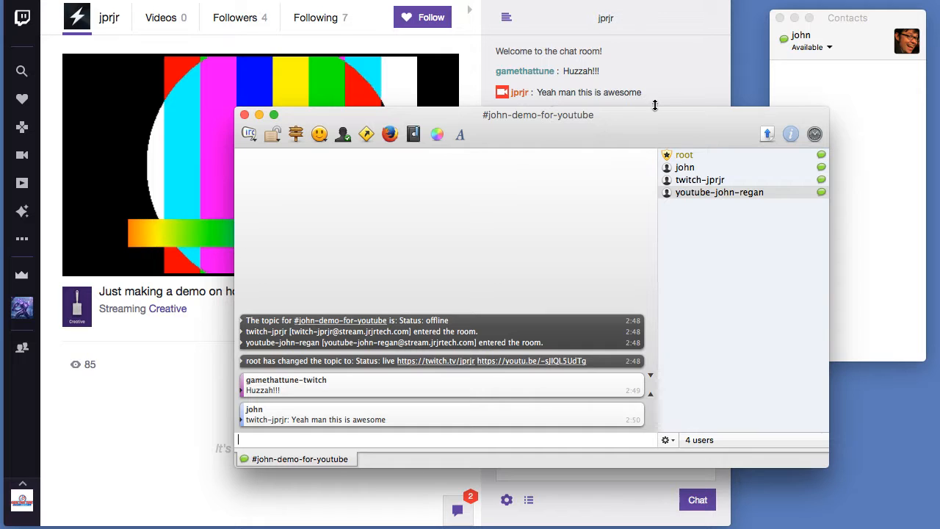
drag(573, 112, 620, 151)
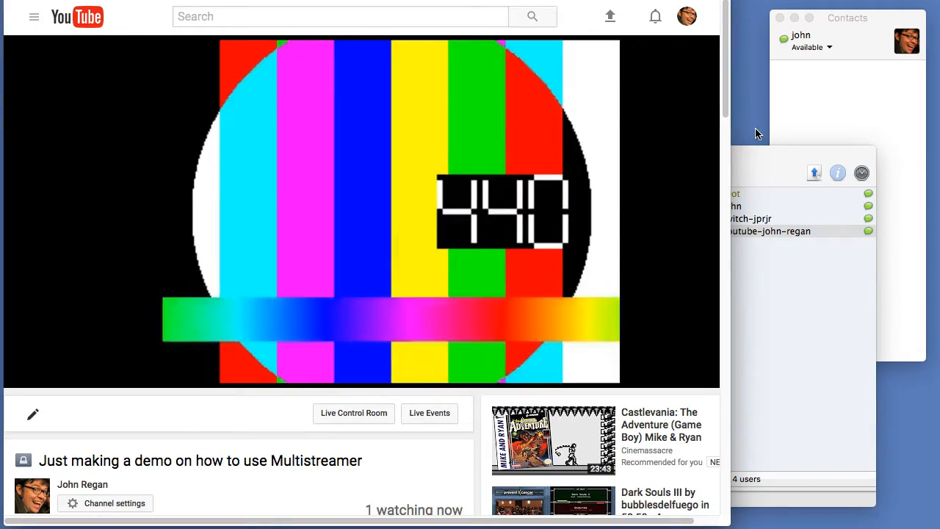
Stretch the browser to the screen's right edge and scroll through the live demo watch page
scroll(318, 432, down, 1)
scroll(318, 432, down, 10)
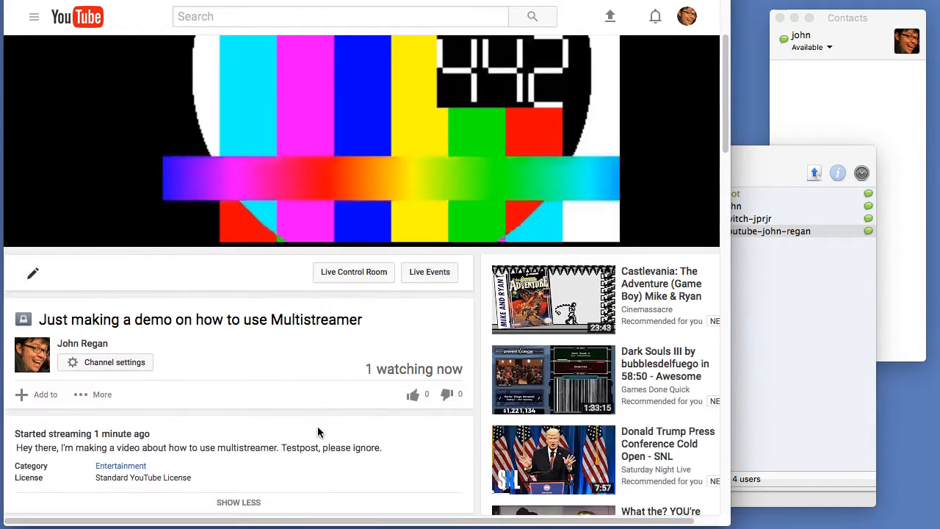
scroll(317, 432, down, 10)
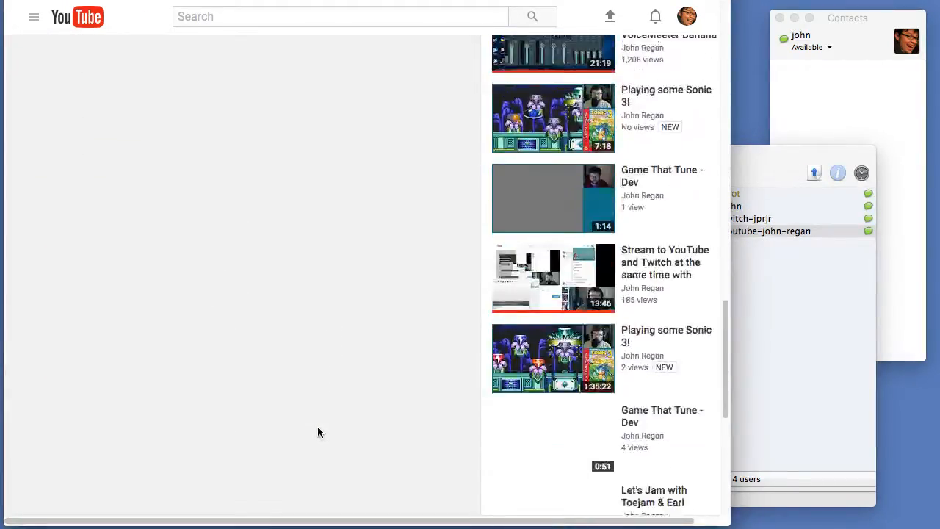
scroll(318, 433, up, 20)
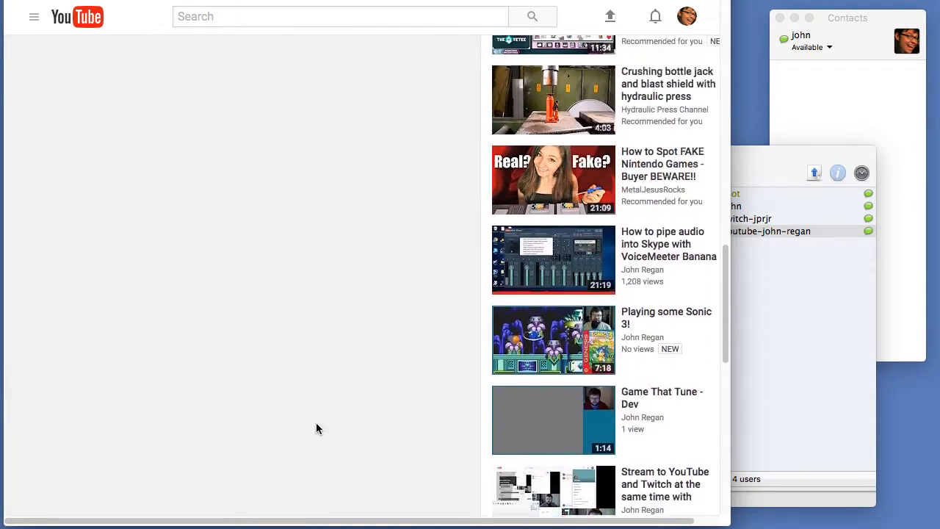
scroll(317, 428, up, 5)
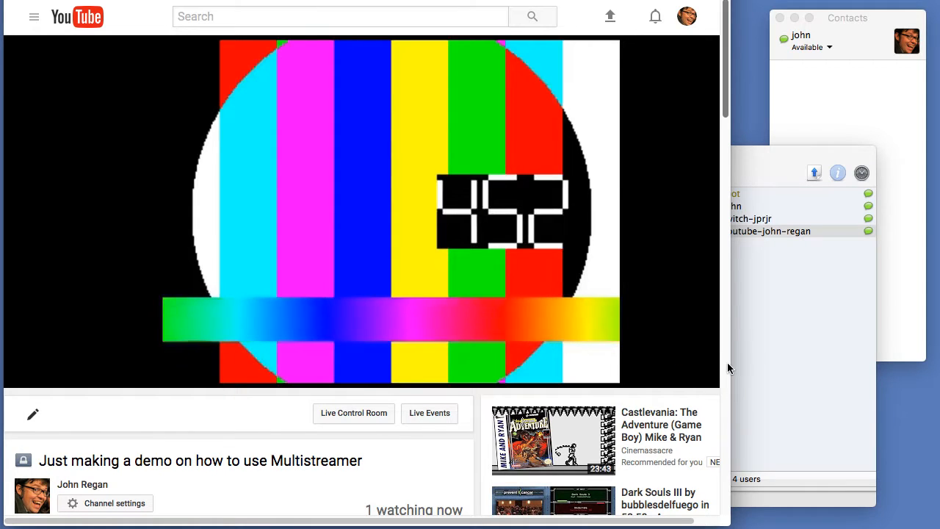
drag(731, 362, 930, 364)
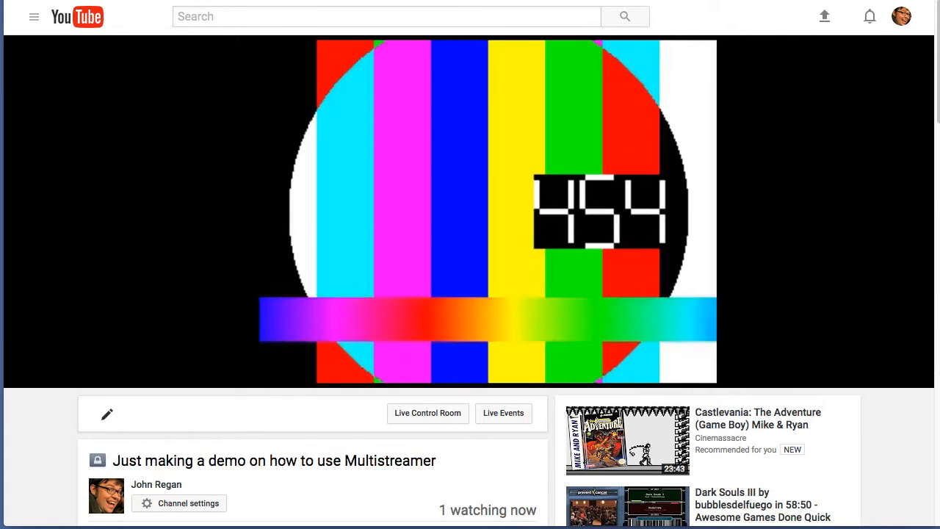
scroll(771, 359, down, 5)
scroll(771, 359, down, 10)
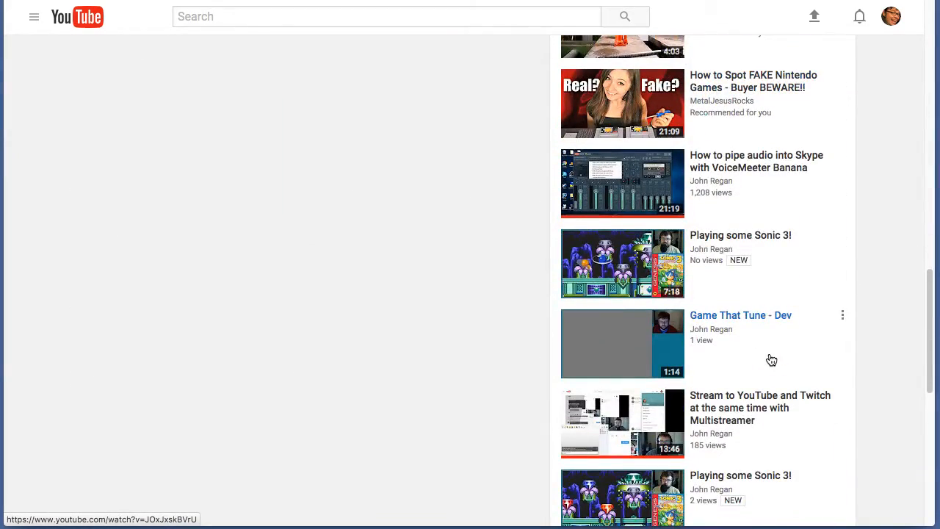
scroll(771, 359, up, 15)
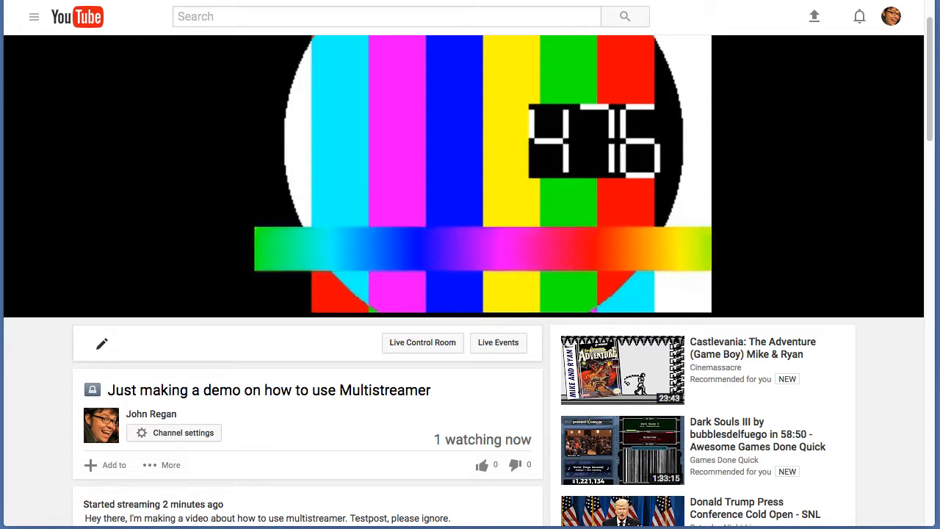
Change the live stream's visibility from Private to Unlisted and save
click(102, 344)
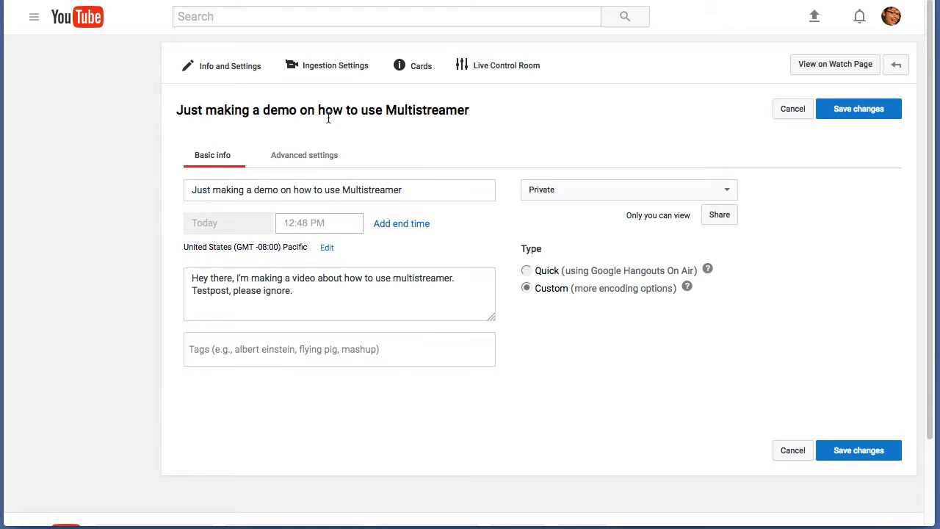
click(609, 184)
click(580, 218)
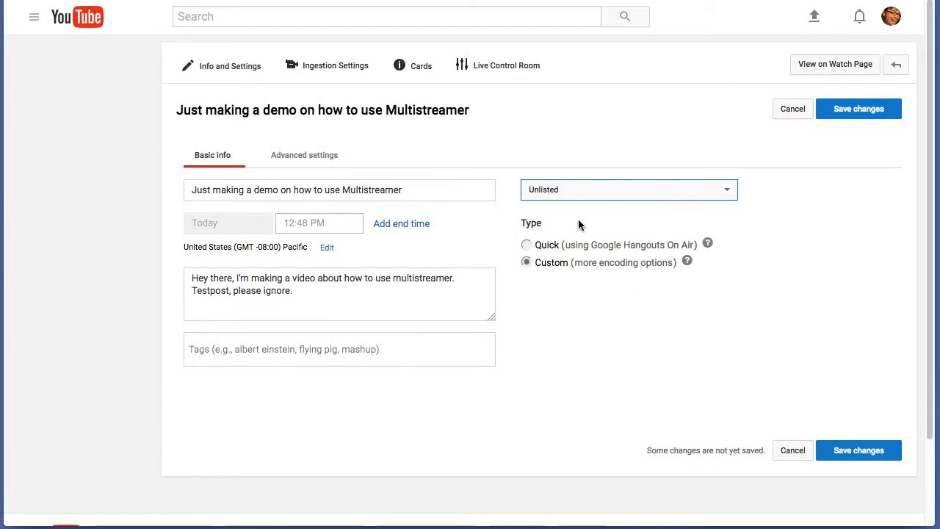
click(864, 453)
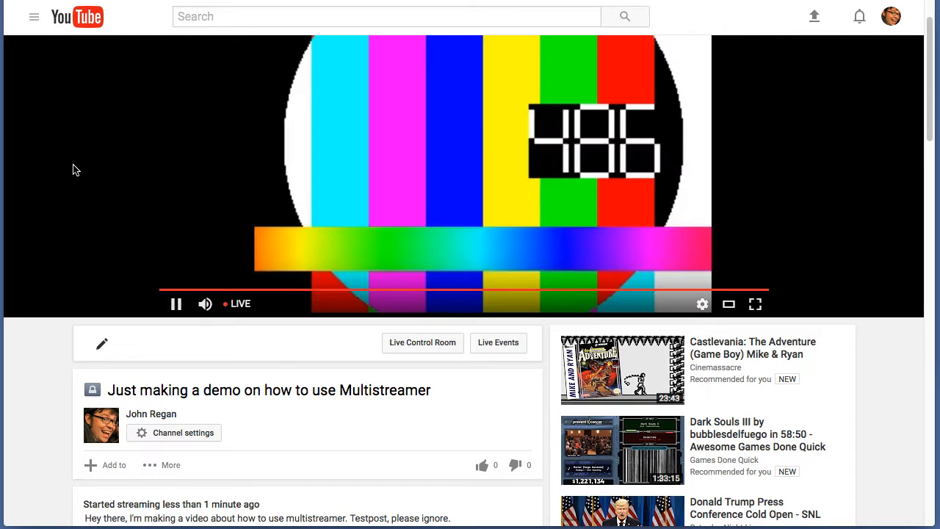
Reload the watch page so the Live chat panel appears
right_click(80, 182)
click(25, 147)
right_click(27, 144)
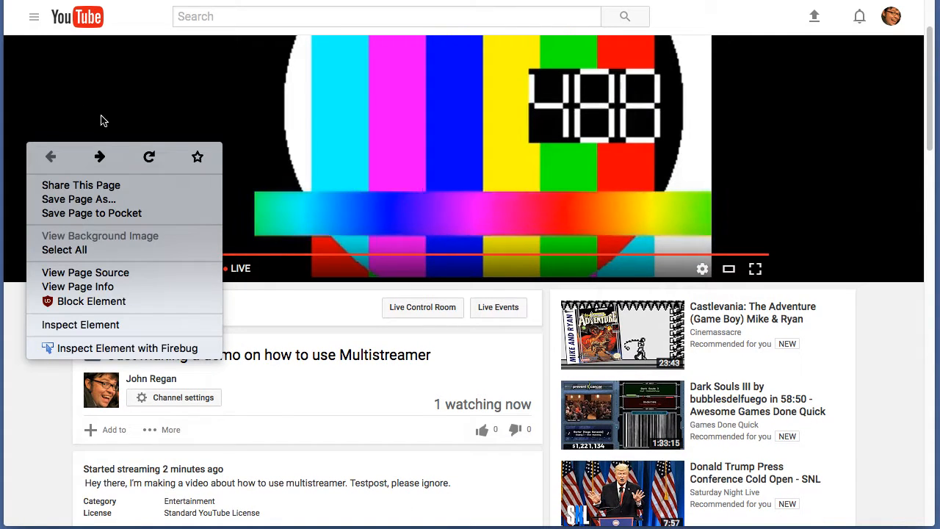
click(138, 147)
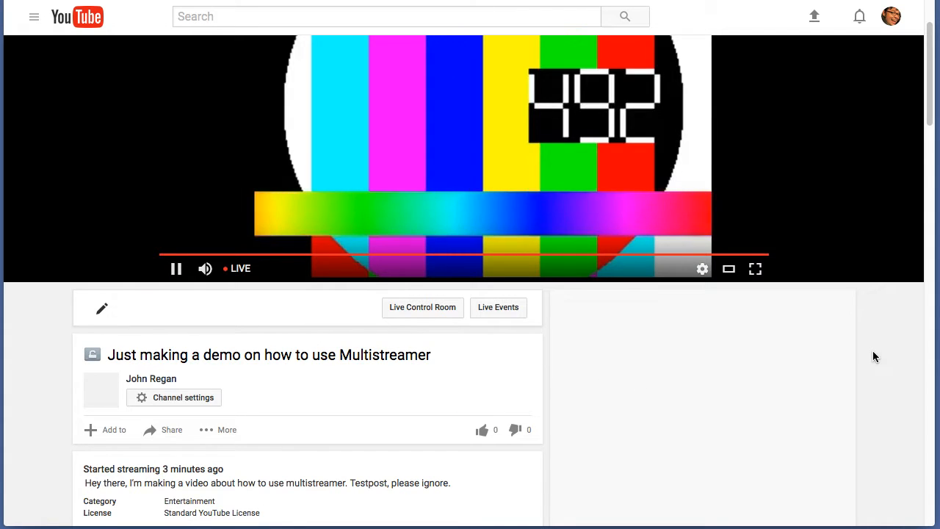
scroll(873, 357, down, 3)
scroll(681, 370, up, 1)
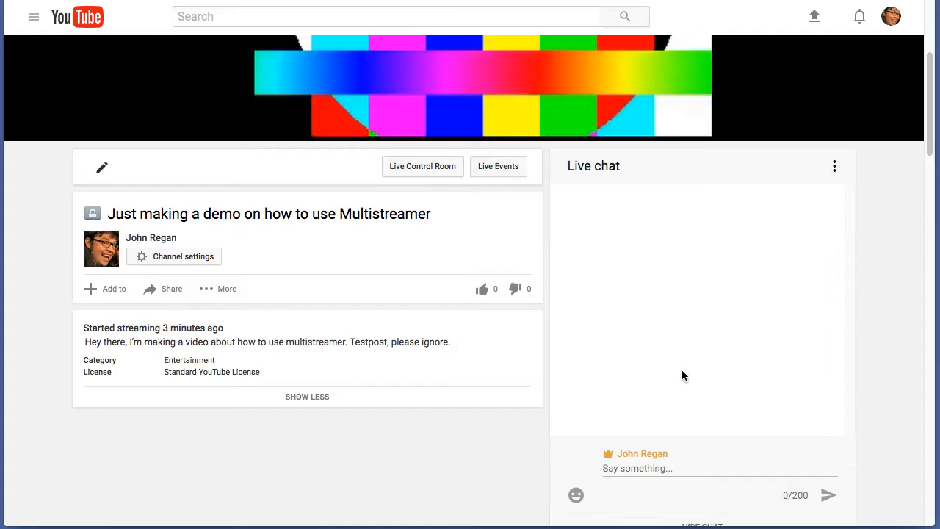
Post 'Alright this is youtube' in the YouTube live chat, then bring Adium forward
click(654, 466)
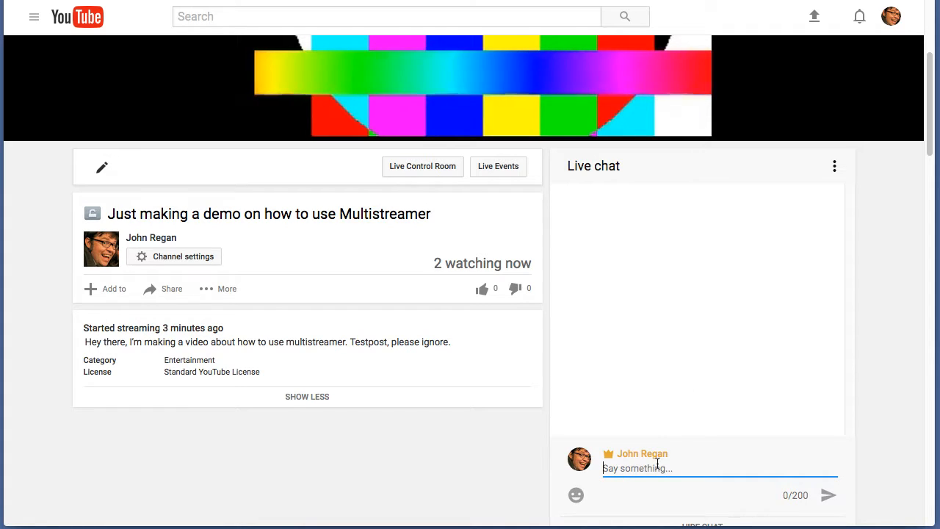
text(Alright)
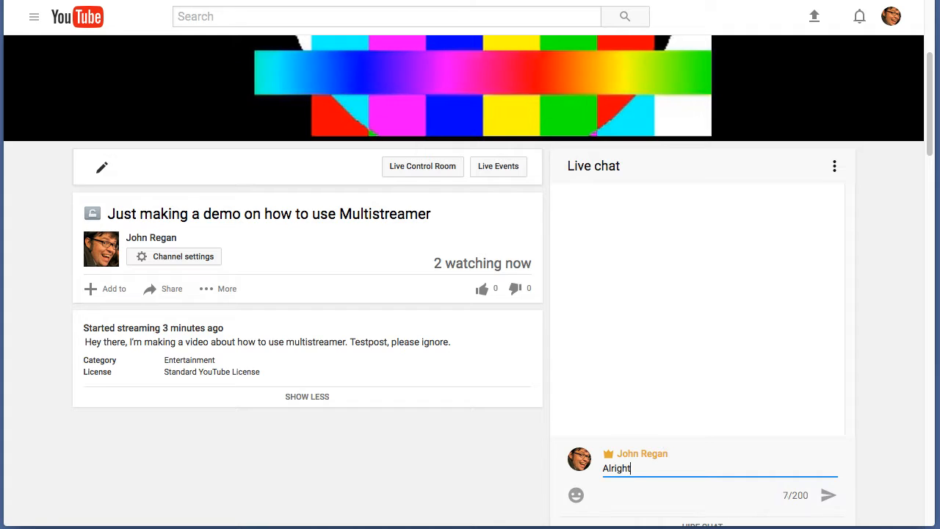
text( this is youtube)
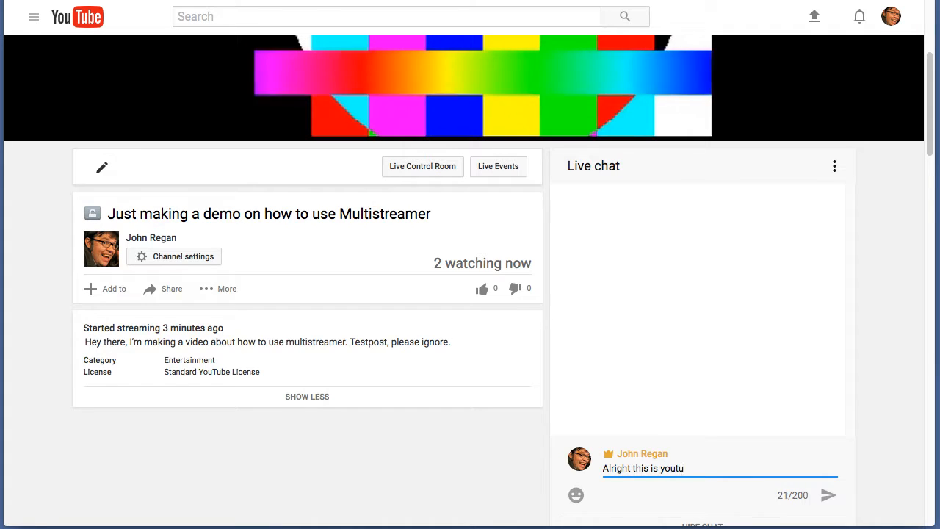
key(Return)
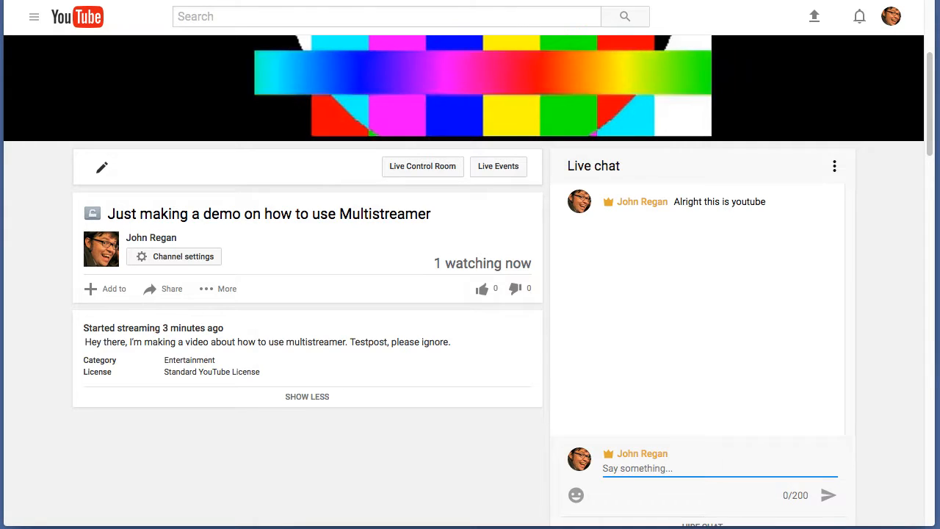
key(super+Tab)
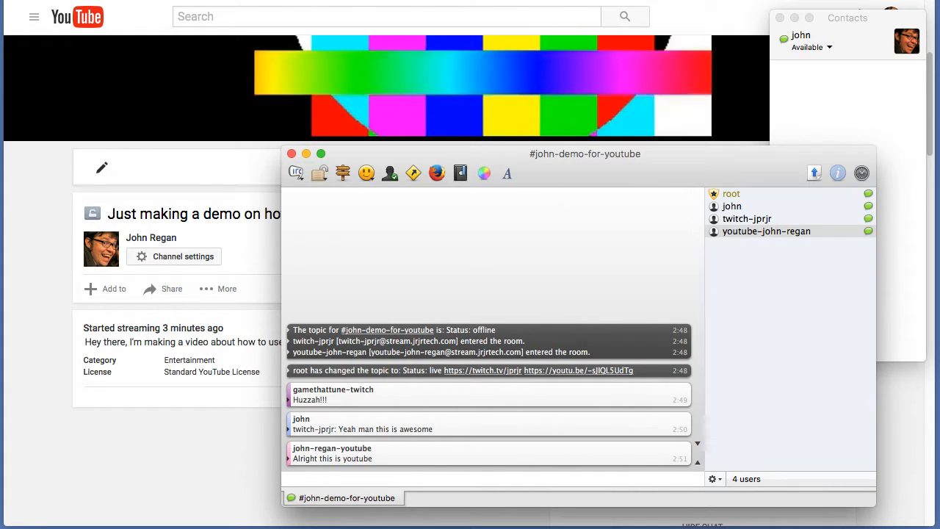
Reply 'yep!' to the YouTube relay user in the Adium IRC channel
text(youtube-john-regan:)
key(Tab)
key(Tab)
text(yep!)
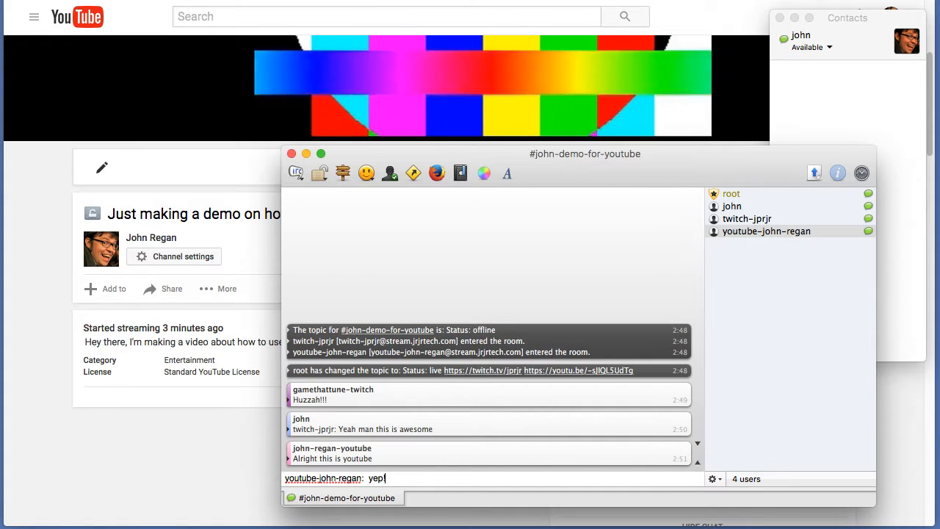
key(Return)
Confirm the 'yep!' reply echoed in YouTube chat, then move to the Twitch page
key(super+Tab)
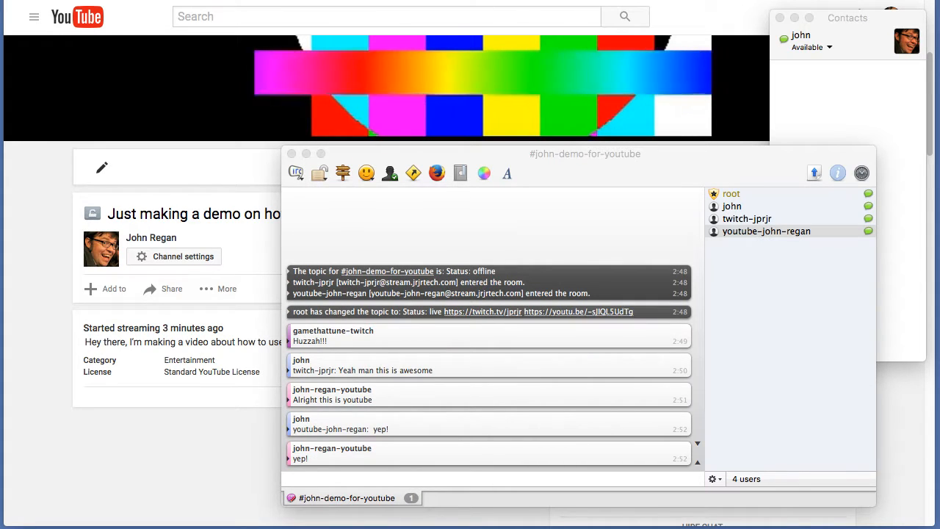
click(130, 478)
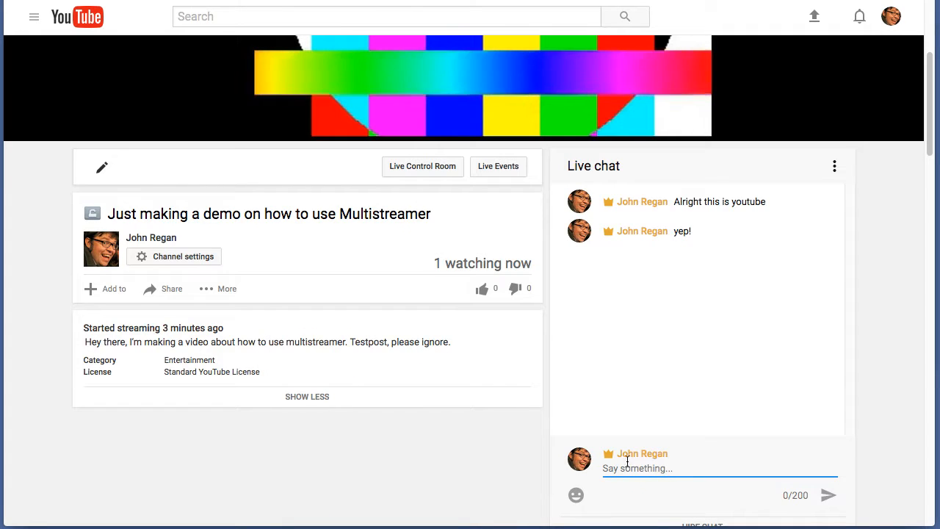
double_click(685, 235)
click(708, 264)
key(super+Tab)
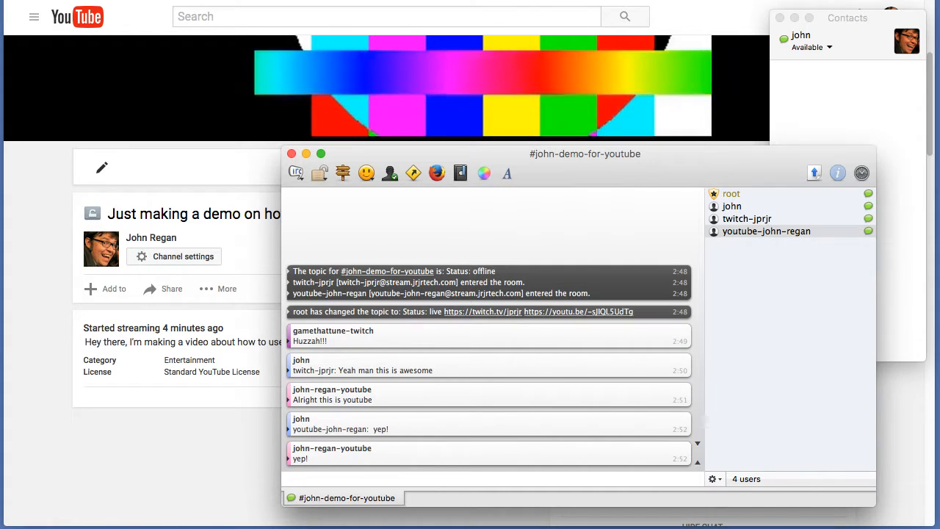
key(ctrl+Right)
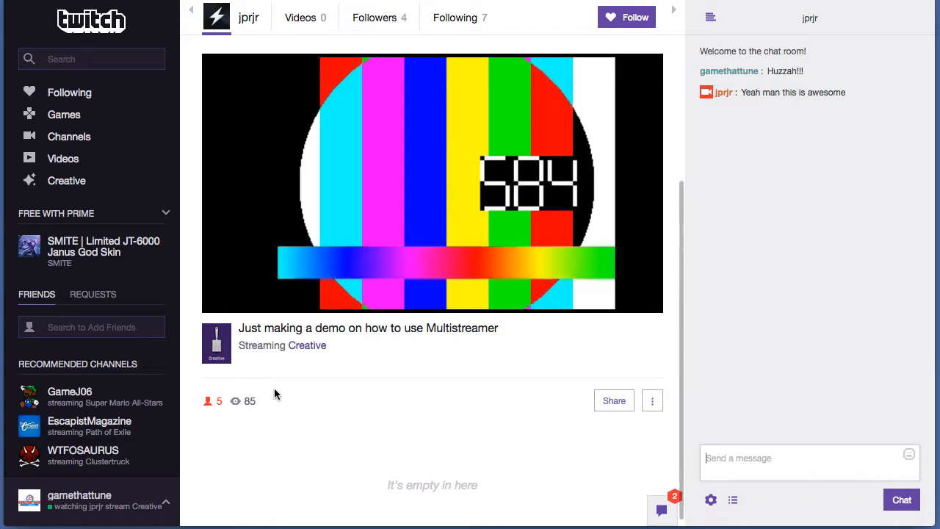
Send the action '/me is loving this' in Twitch chat and check it relays into Adium
click(785, 457)
text(/me )
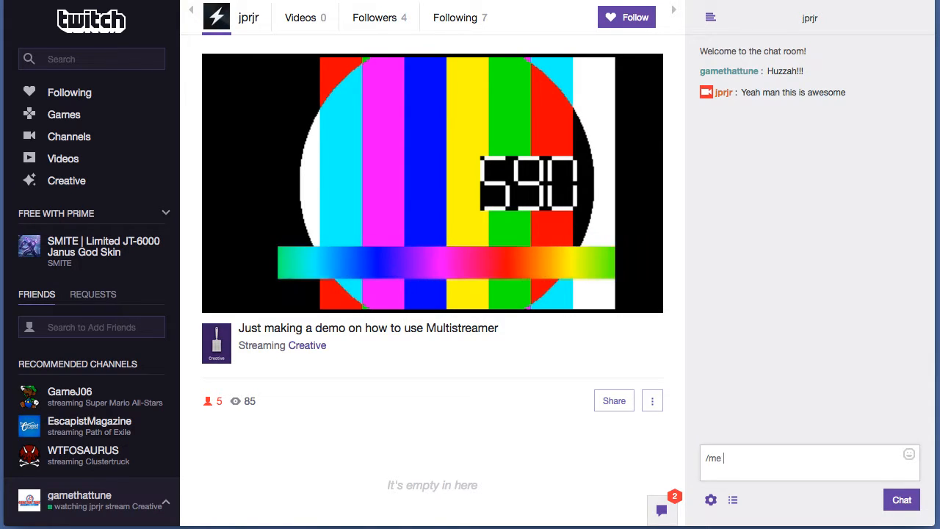
text(is loving )
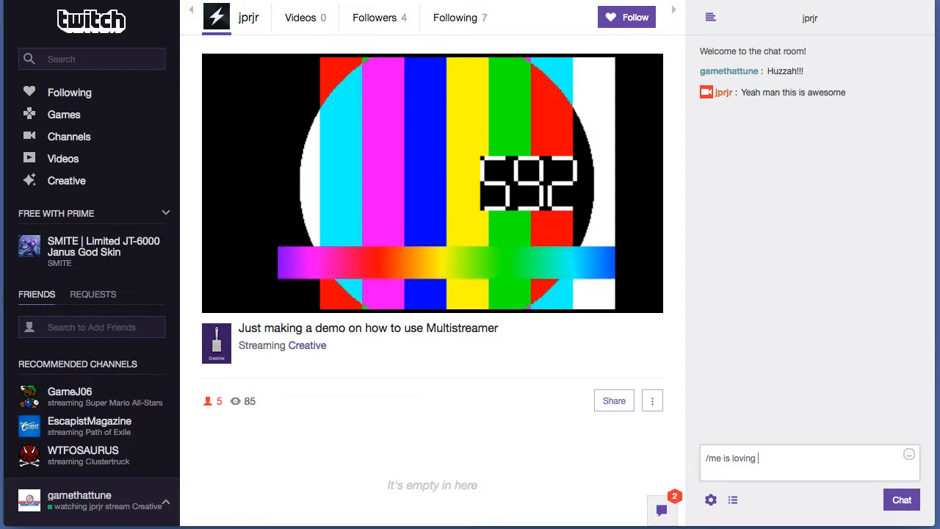
text(this)
key(Return)
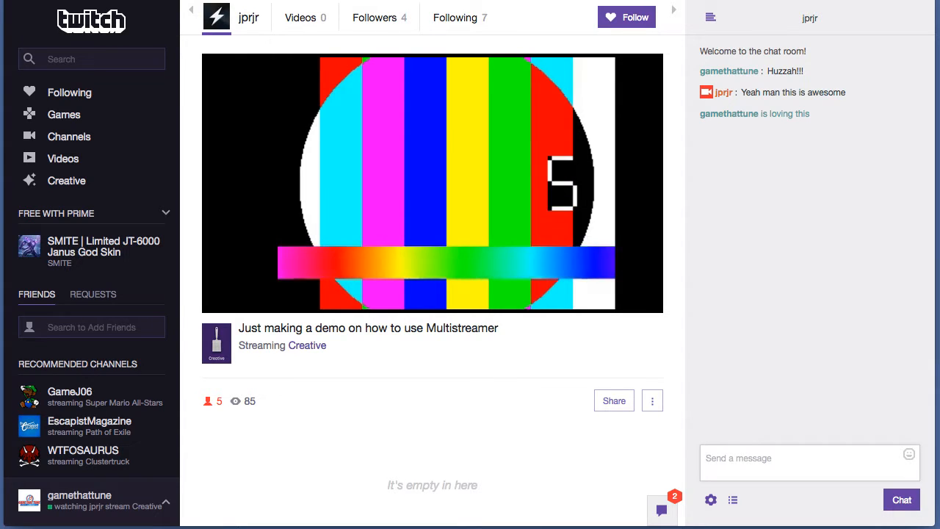
key(super+Tab)
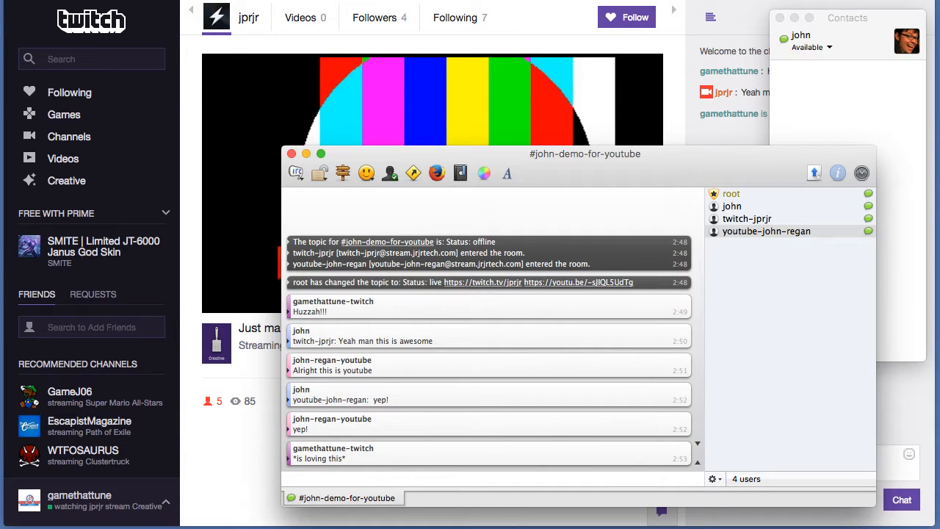
click(375, 482)
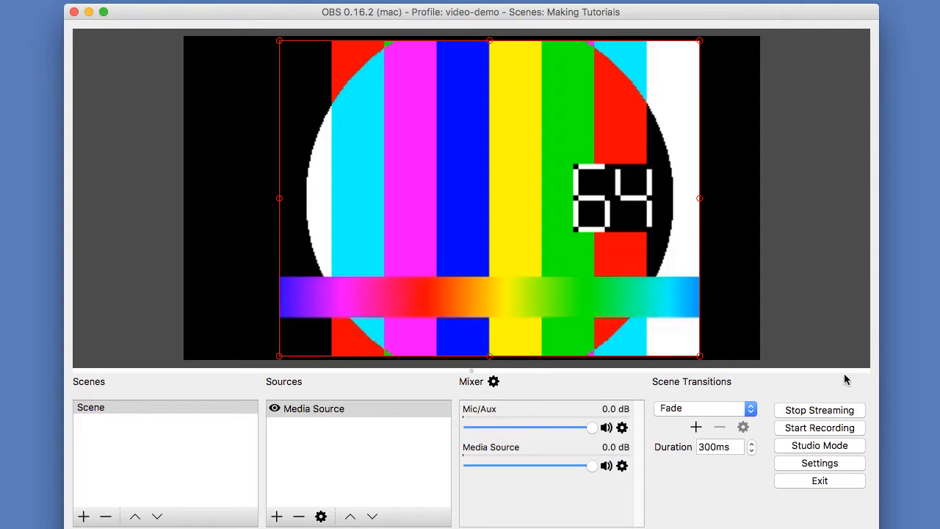
Restart the OBS stream by stopping and starting streaming, then return to the Twitch page
click(830, 410)
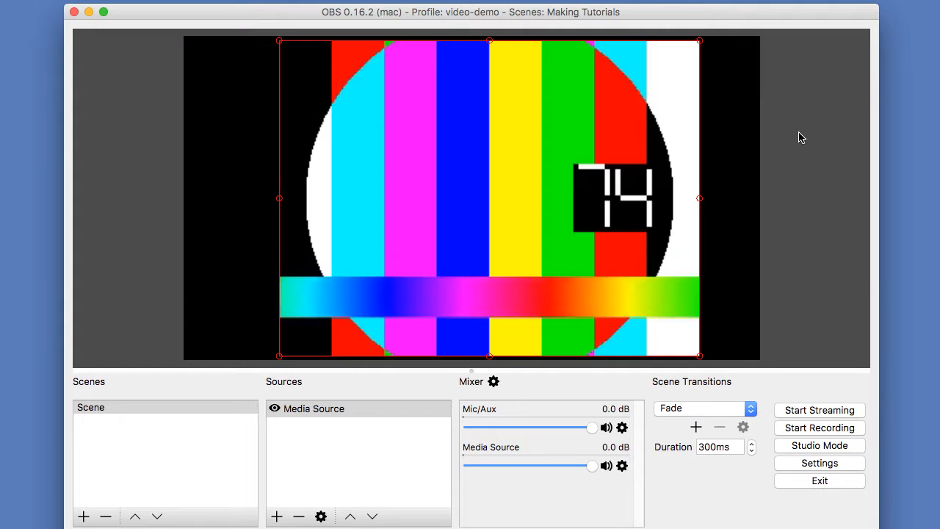
click(797, 410)
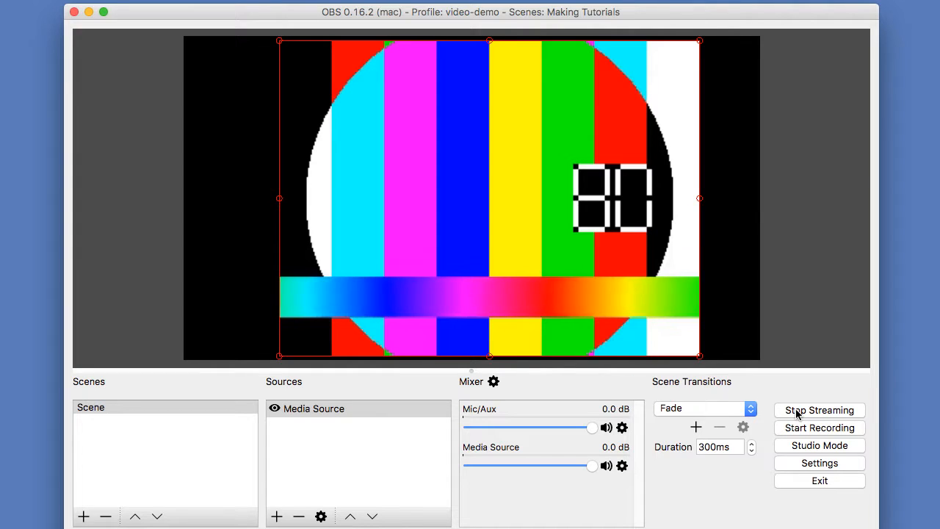
key(ctrl+Right)
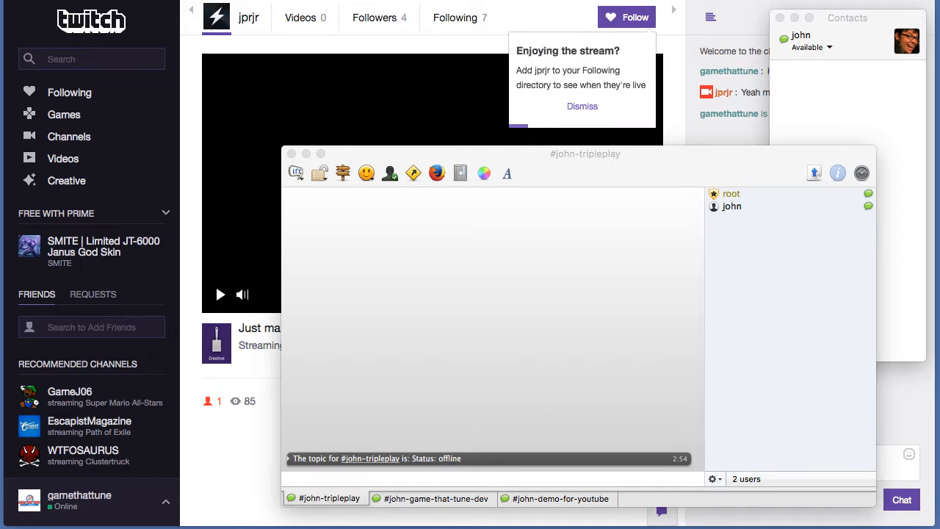
Close the tripleplay and game-dev channel tabs and send '!summon' to the relay bot
click(291, 499)
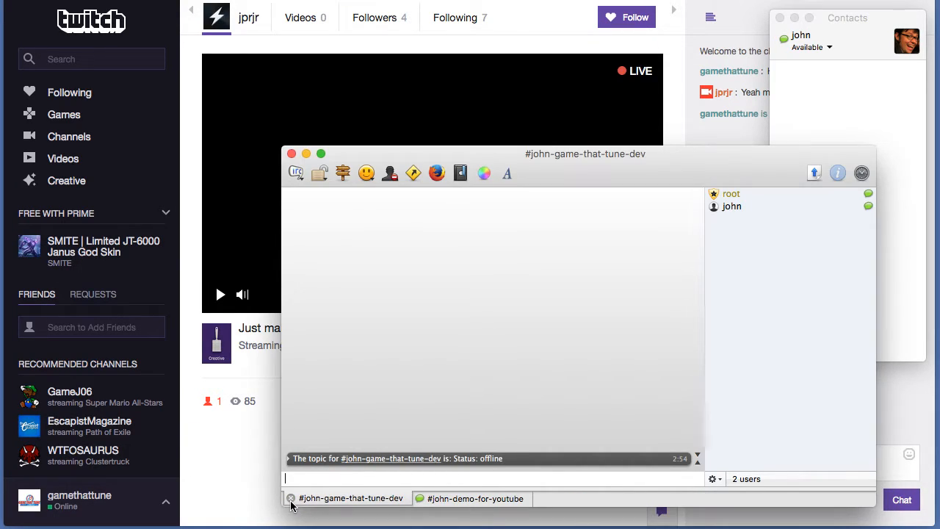
click(291, 499)
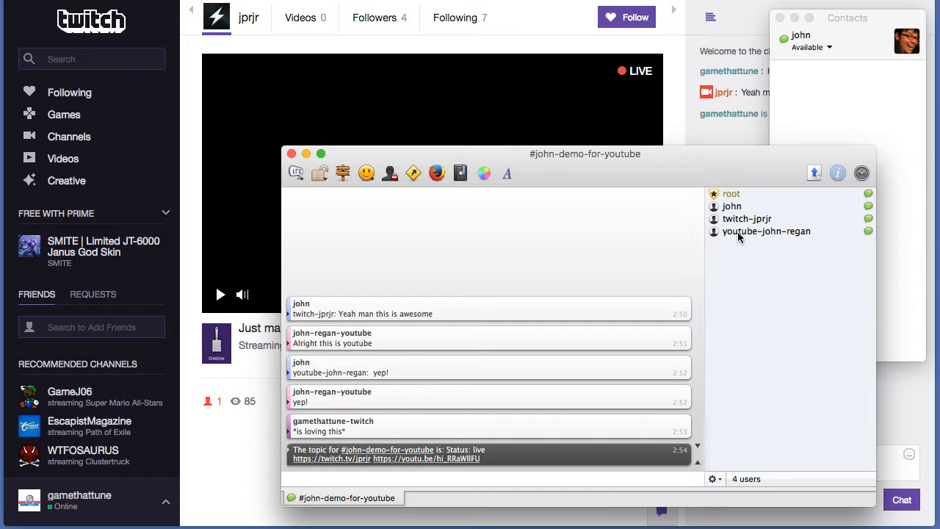
mouse_move(739, 236)
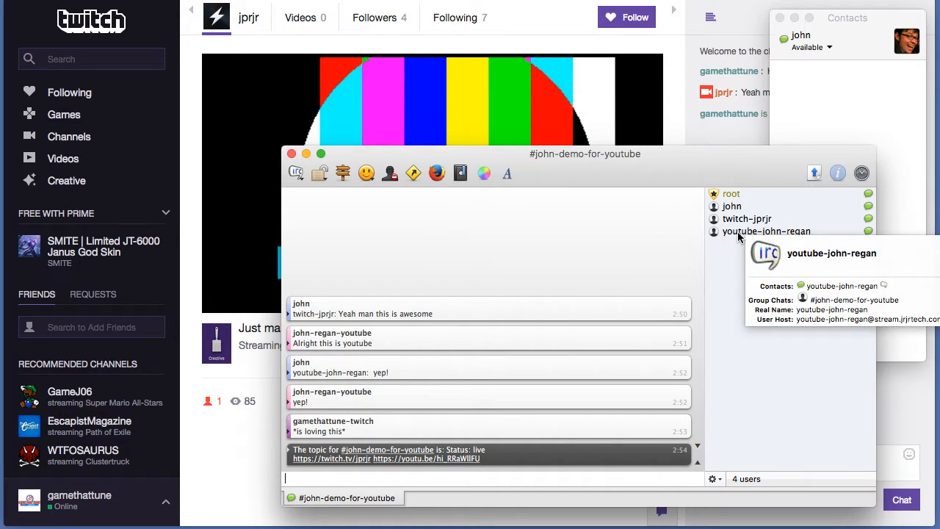
text(!summon)
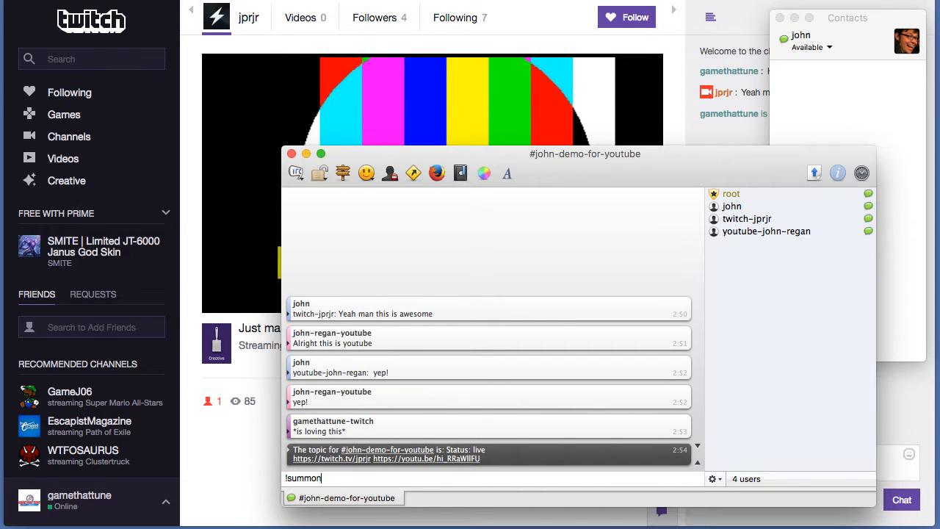
key(Return)
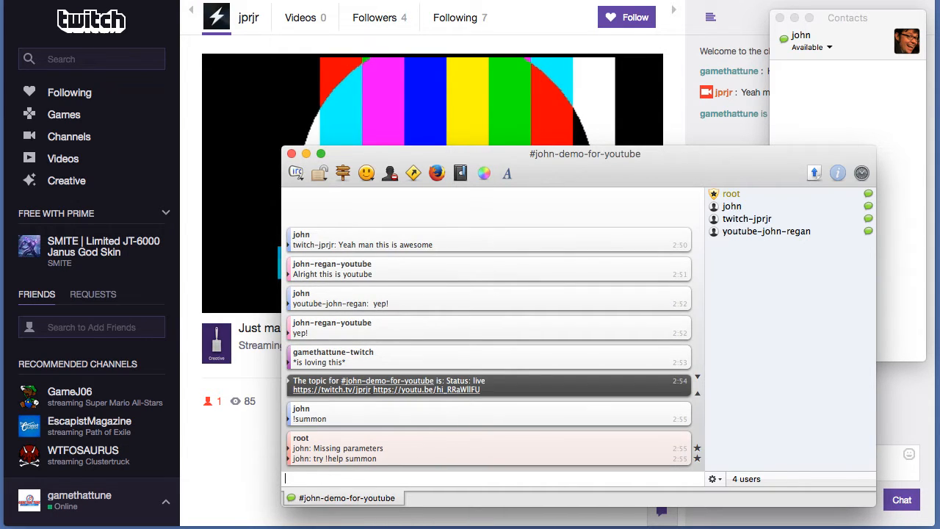
Send '!help' and '!help summon' to get the bot's command list and summon usage
text(!help)
key(Return)
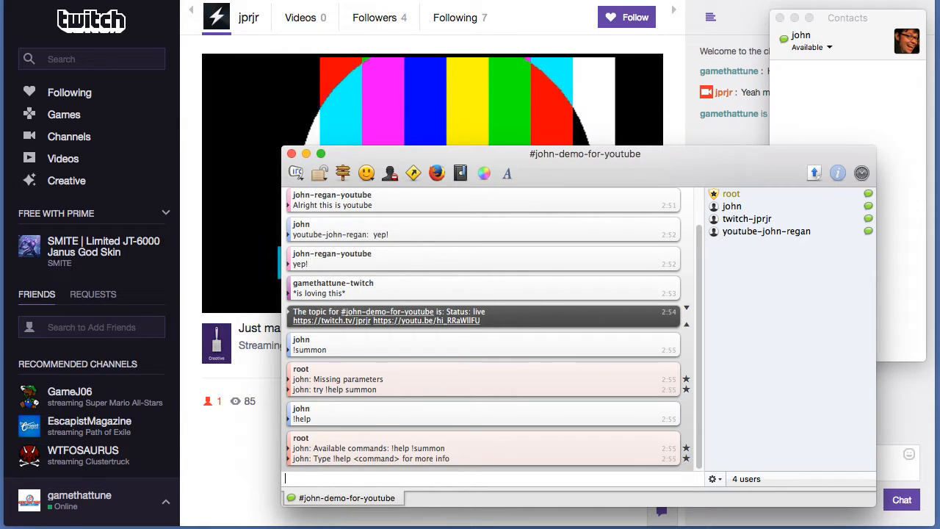
text(!hekp su)
key(BackSpace)
key(BackSpace)
key(BackSpace)
key(BackSpace)
key(BackSpace)
text(lp summon)
key(Return)
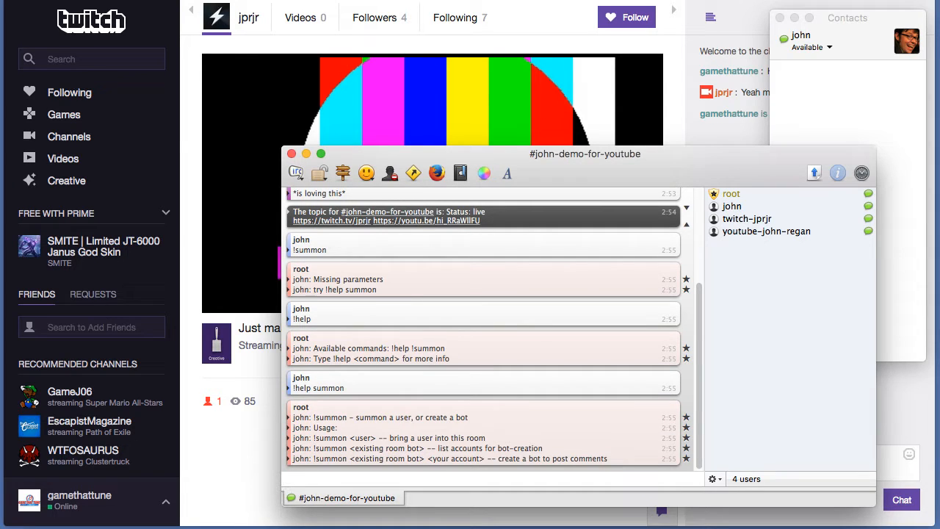